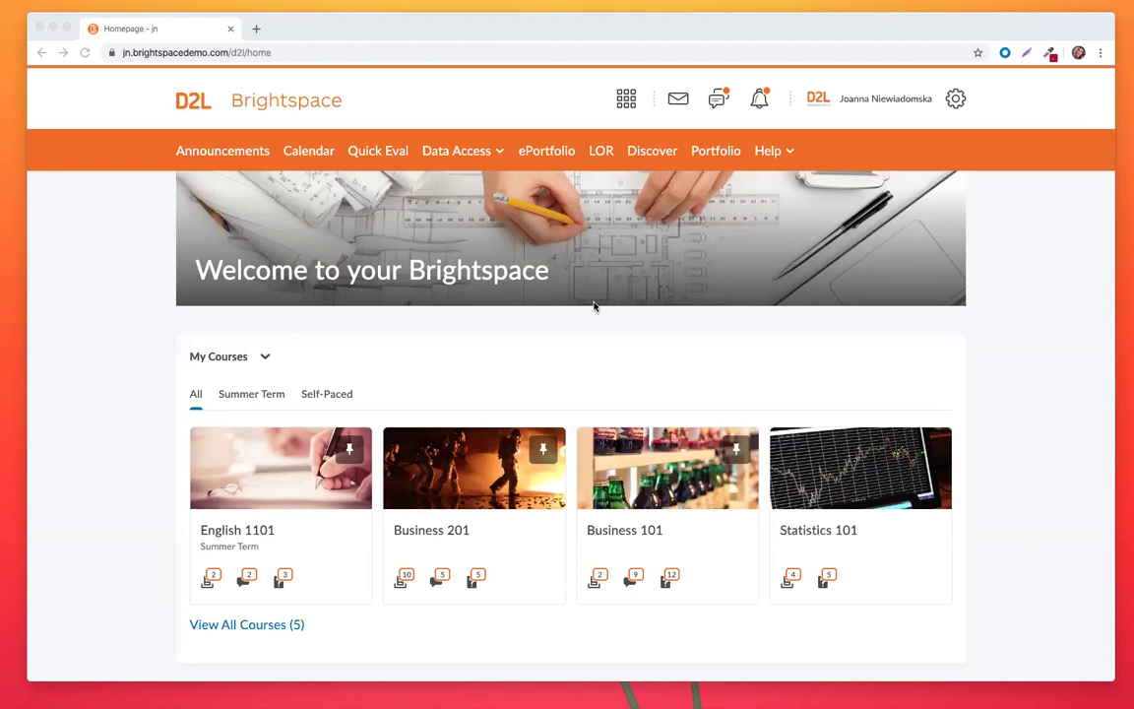
Open Quick Eval and look over the list of student submissions awaiting evaluation
click(71, 296)
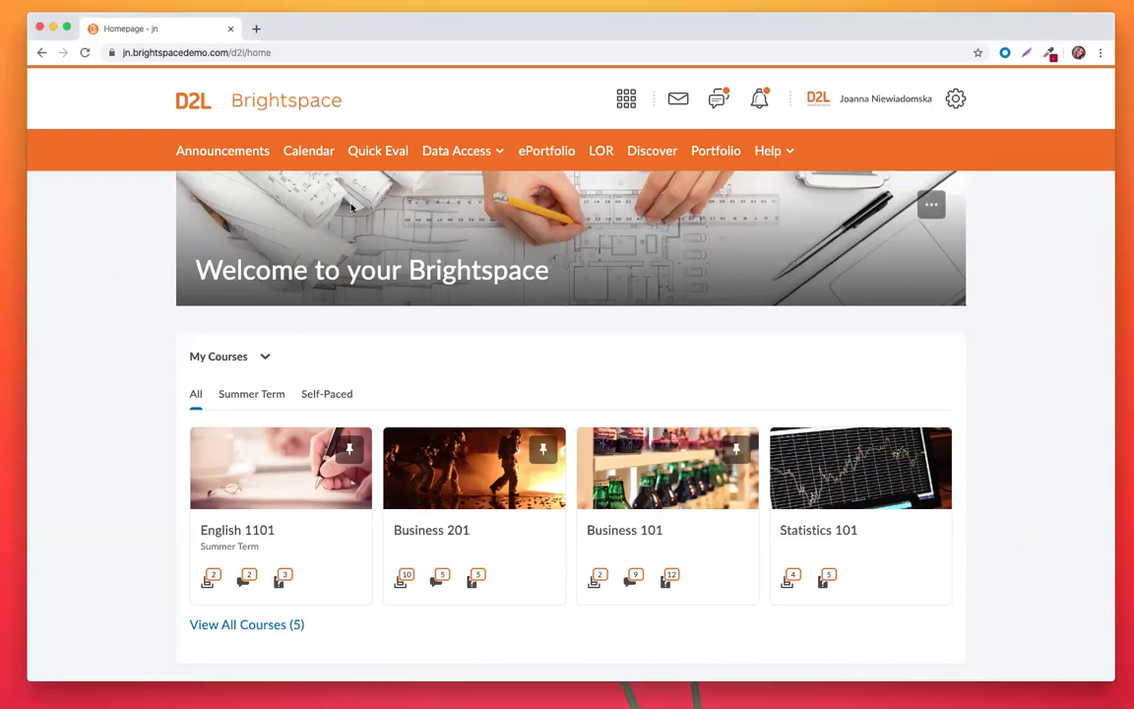
click(378, 160)
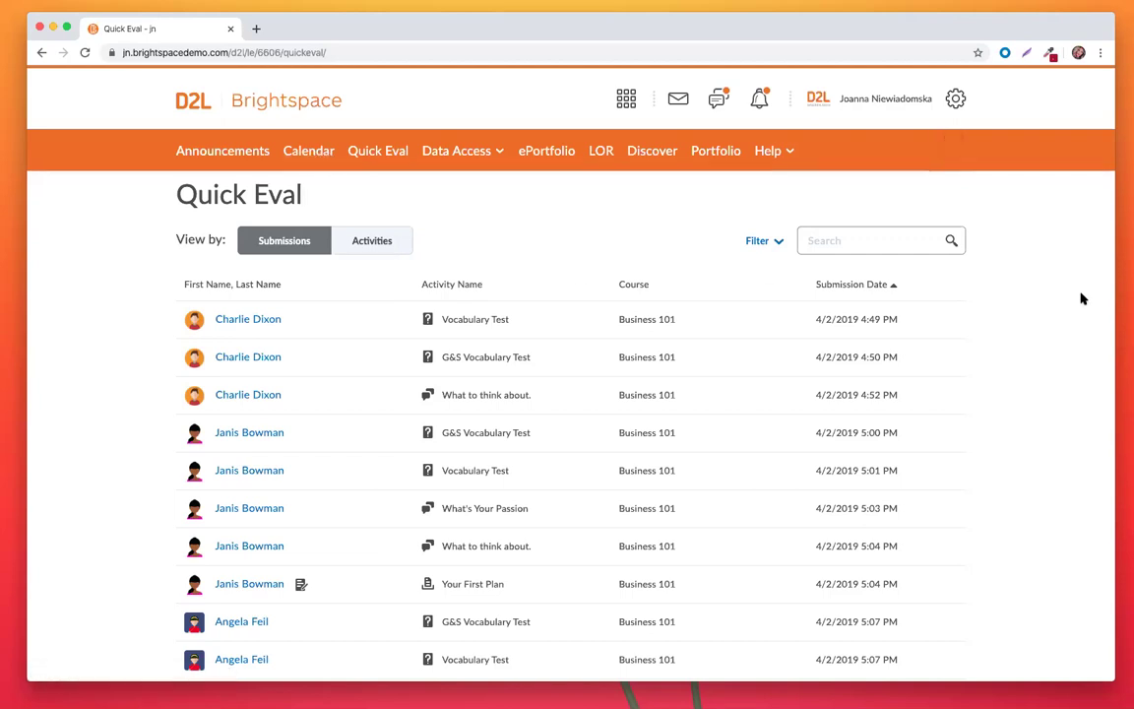
scroll(1080, 297, down, 1)
scroll(1080, 298, down, 1)
scroll(1080, 297, up, 1)
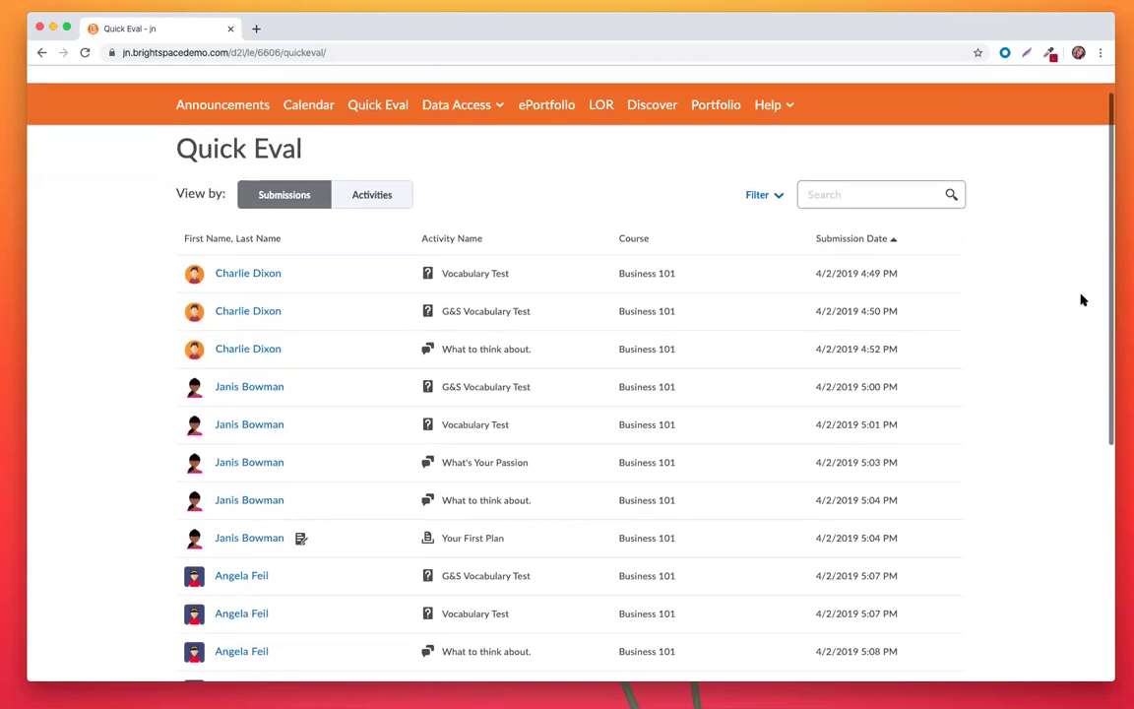
scroll(1080, 299, up, 1)
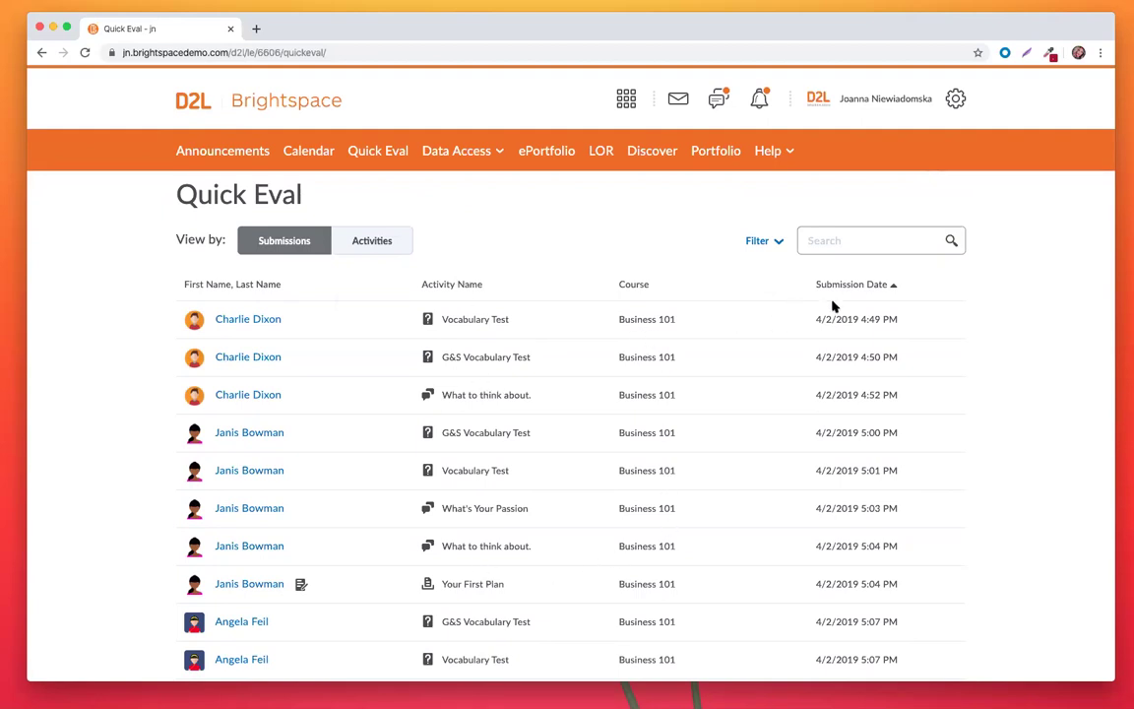
Review the submission filter options for activity name, course and date without applying any of them
click(768, 241)
scroll(783, 330, down, 1)
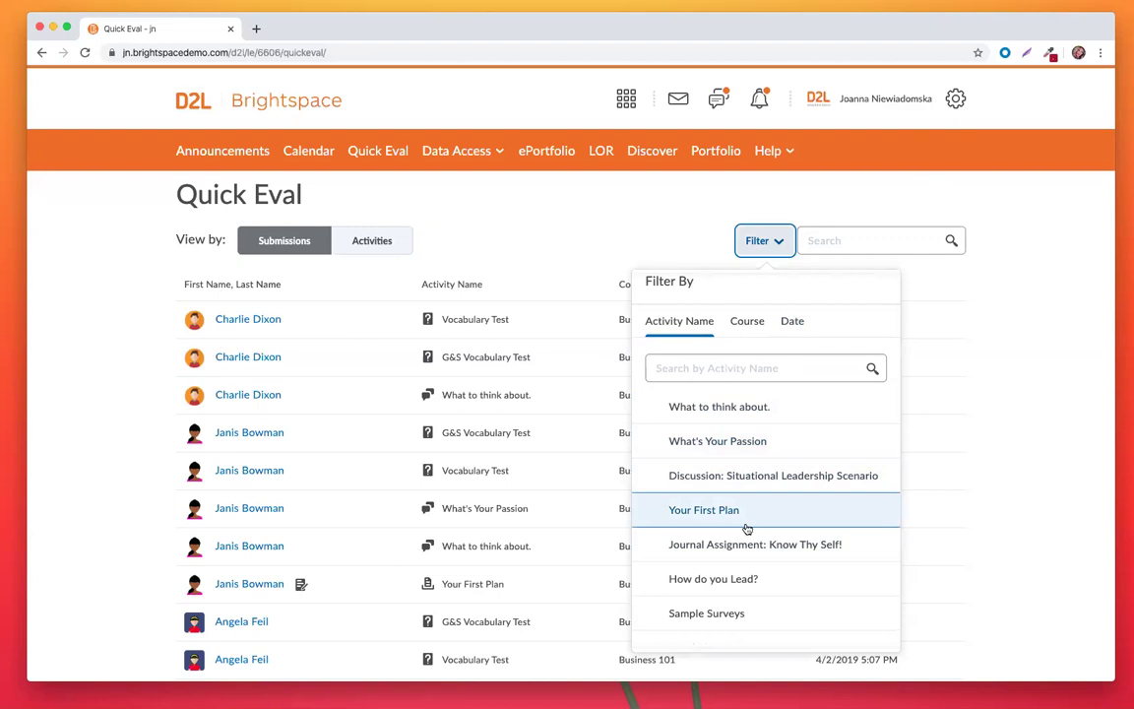
click(751, 325)
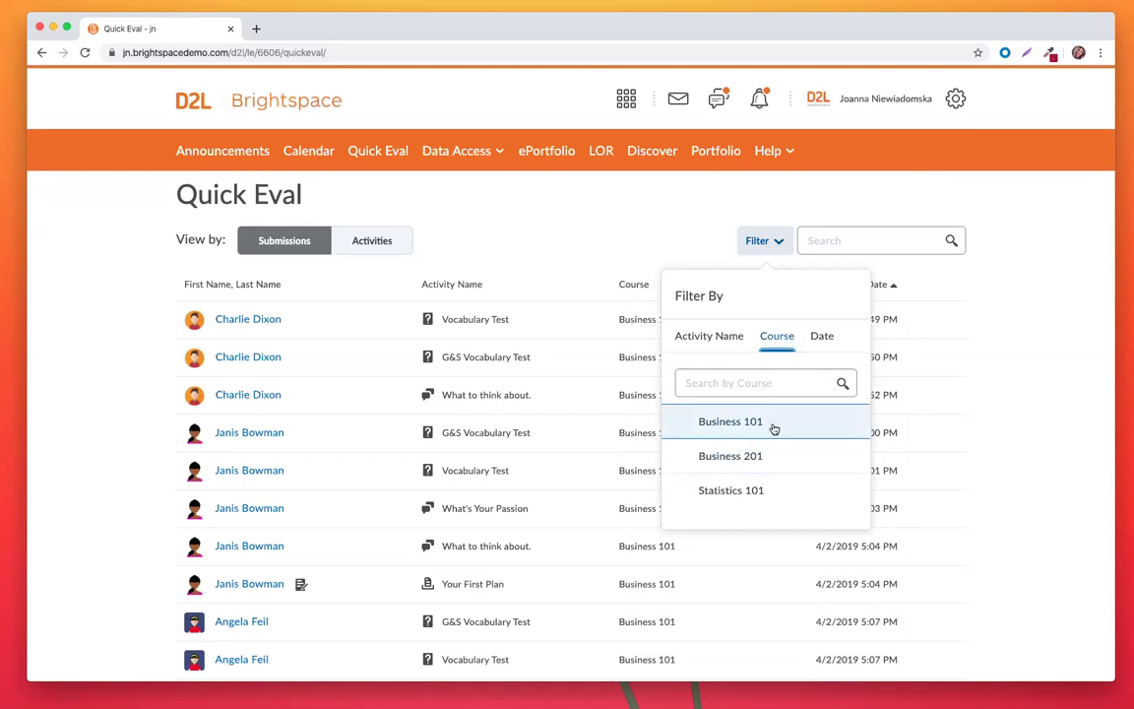
click(822, 336)
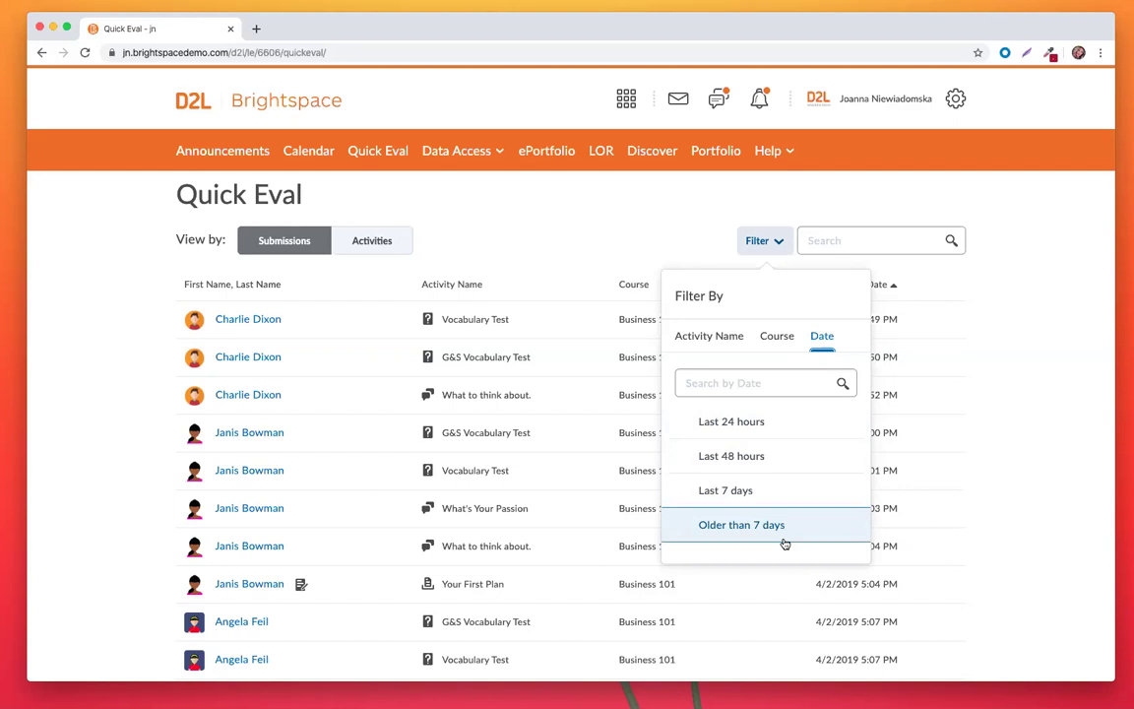
click(1029, 376)
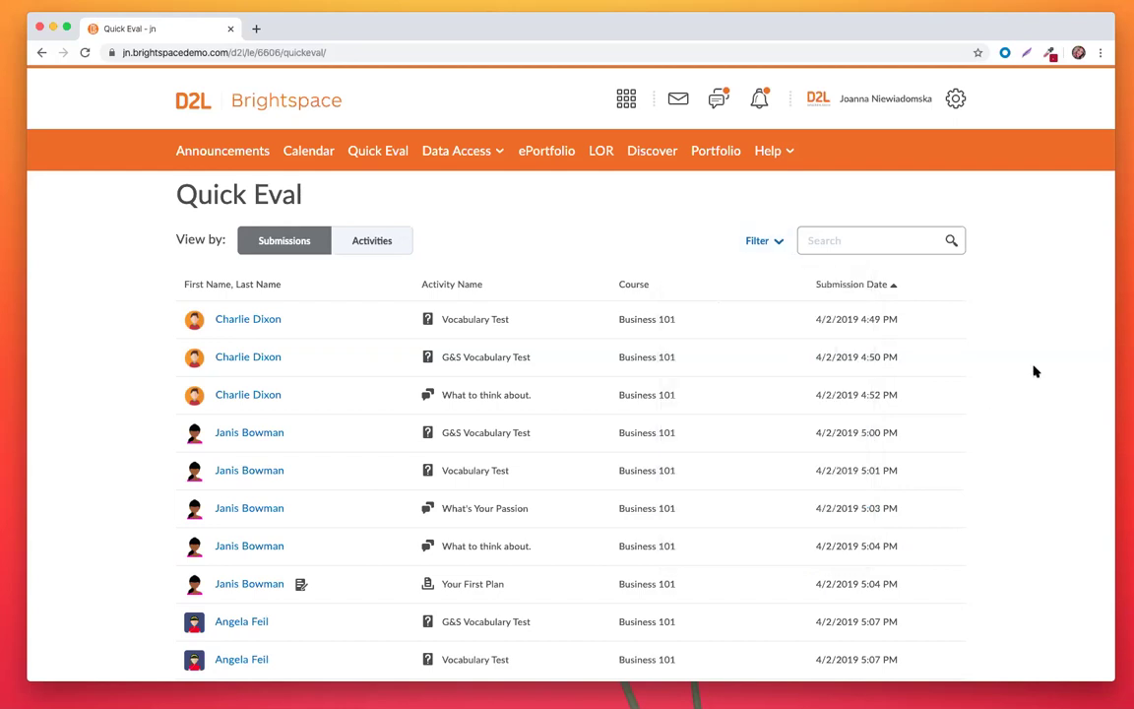
Open the Business 101 "Your First Plan" submission dated 4/2/2019 5:04 PM and view its document Student-B101-BP.docx
scroll(1034, 372, down, 2)
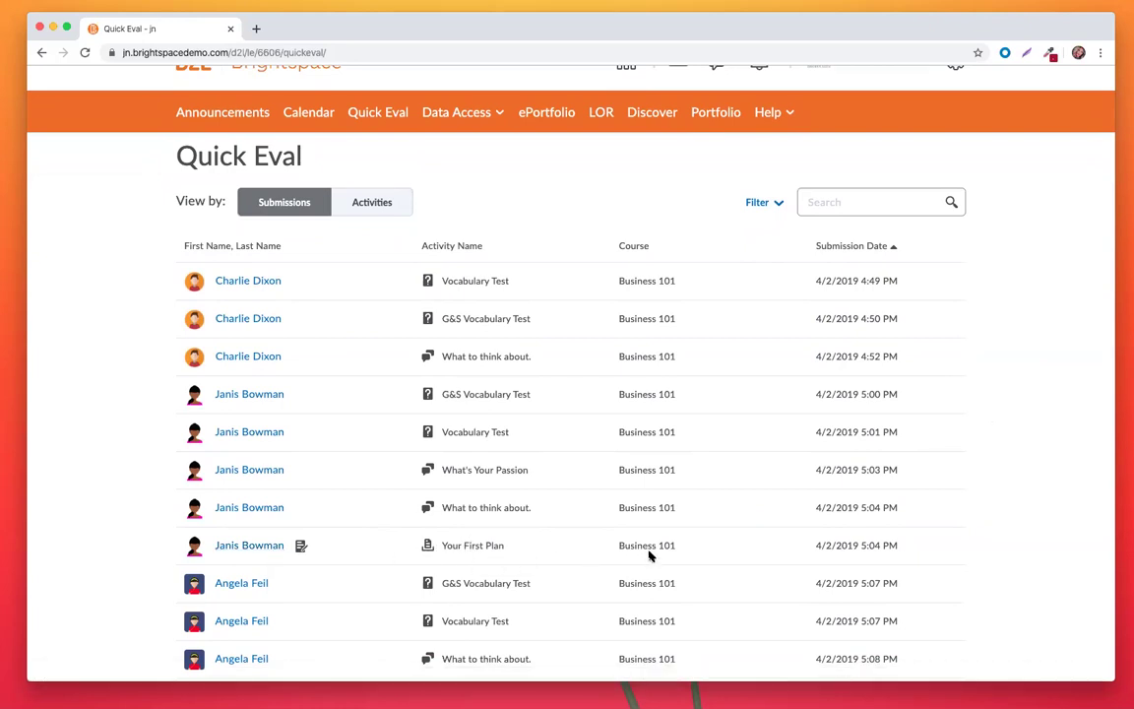
click(235, 551)
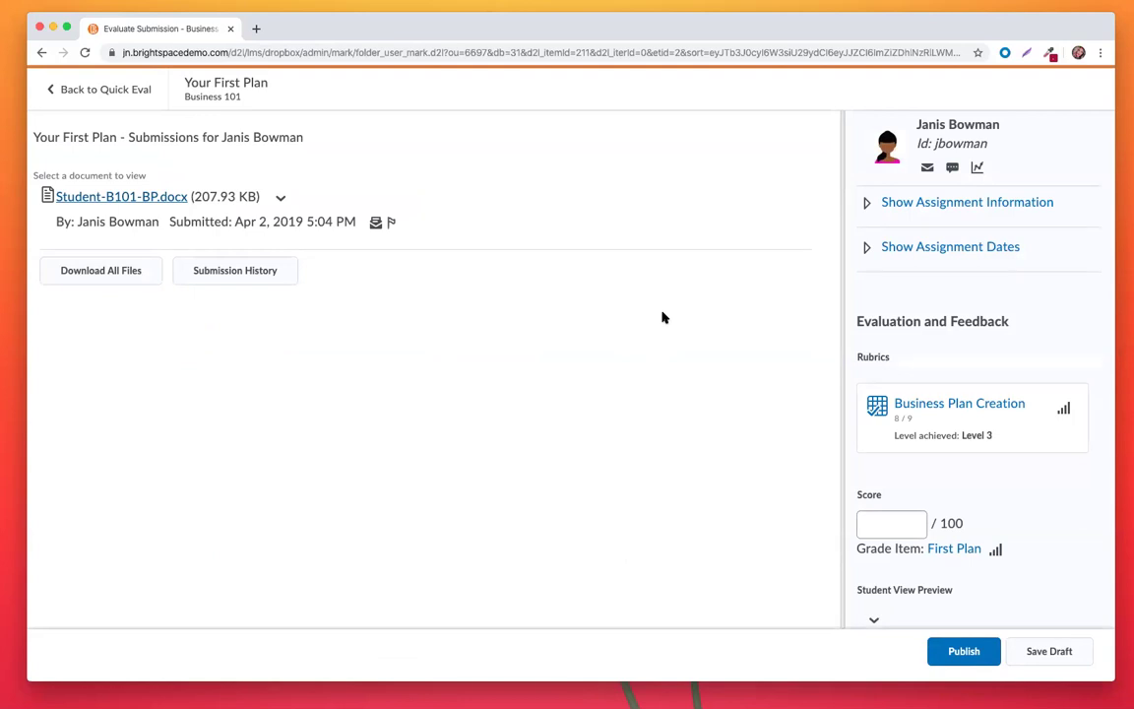
click(158, 201)
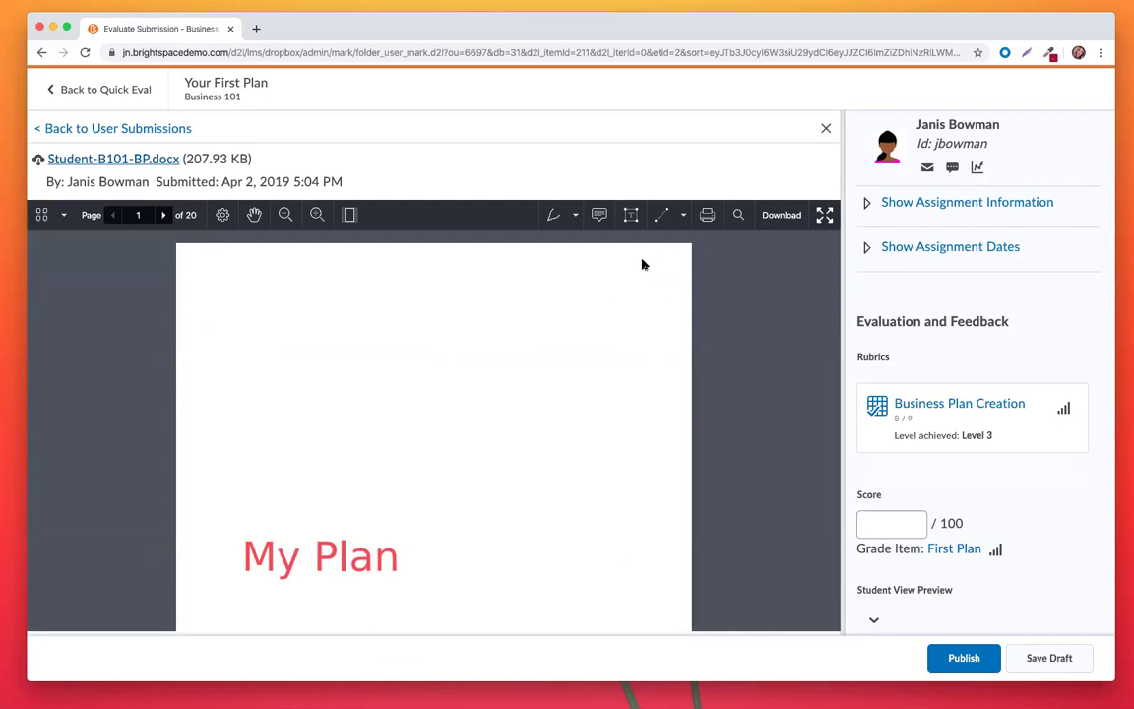
Read through the submitted plan from the cover page to the Executive Summary on page 4
scroll(760, 327, down, 1)
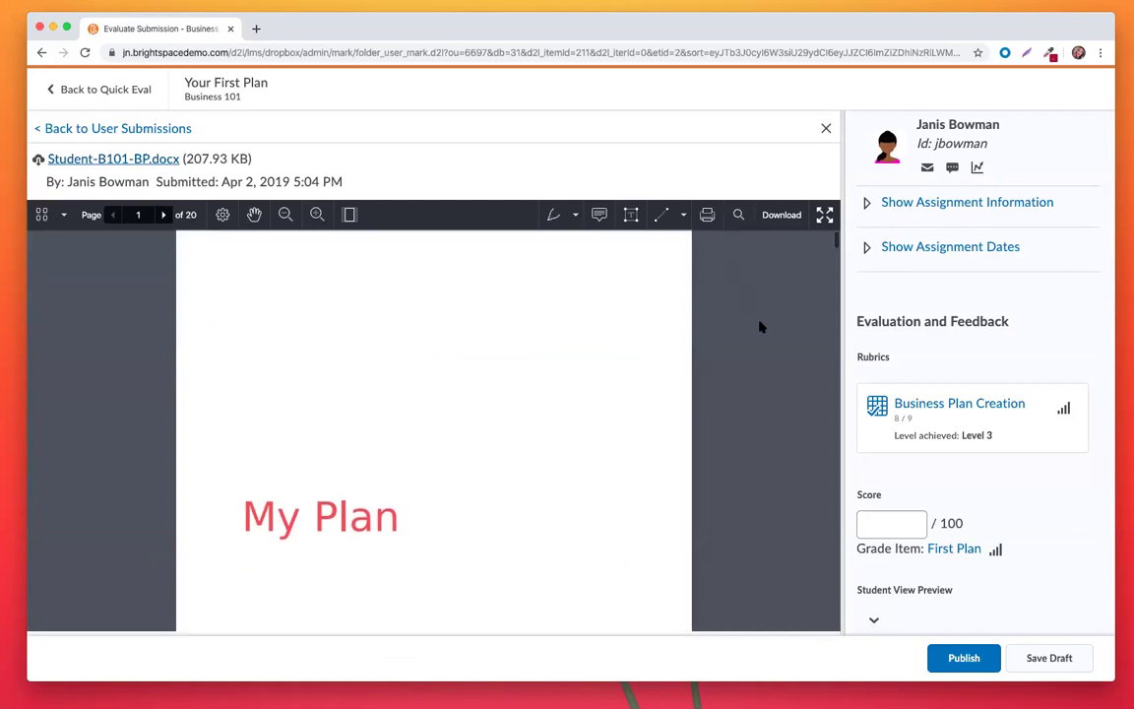
scroll(761, 327, down, 1)
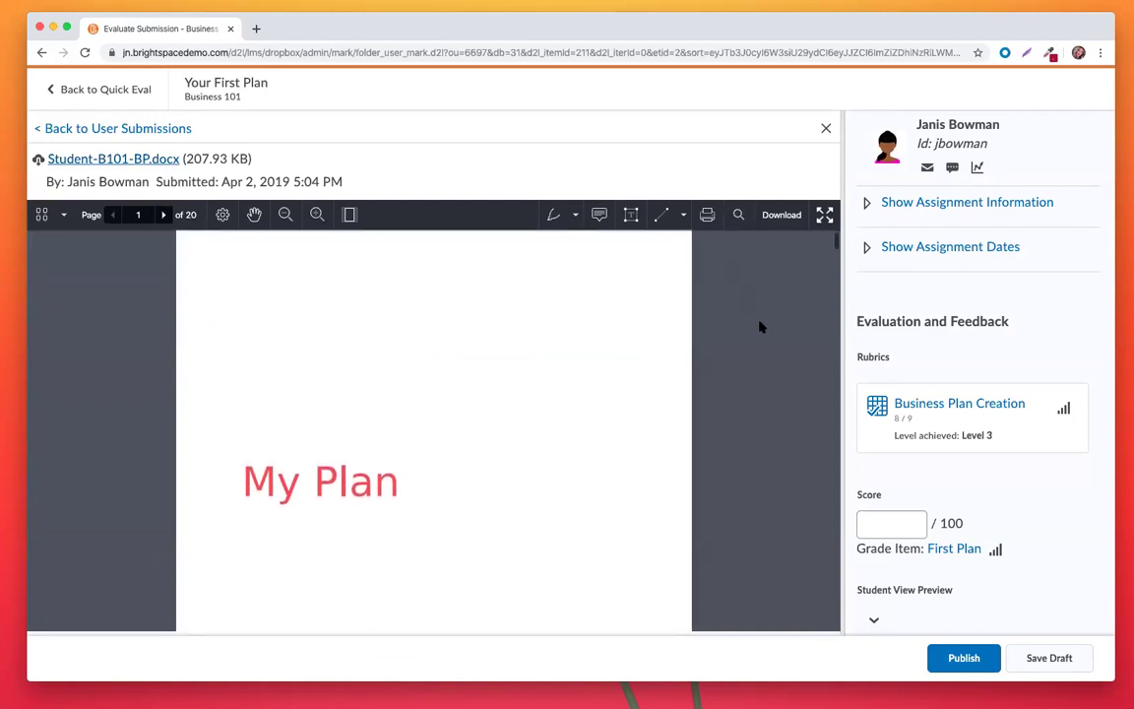
scroll(760, 326, down, 1)
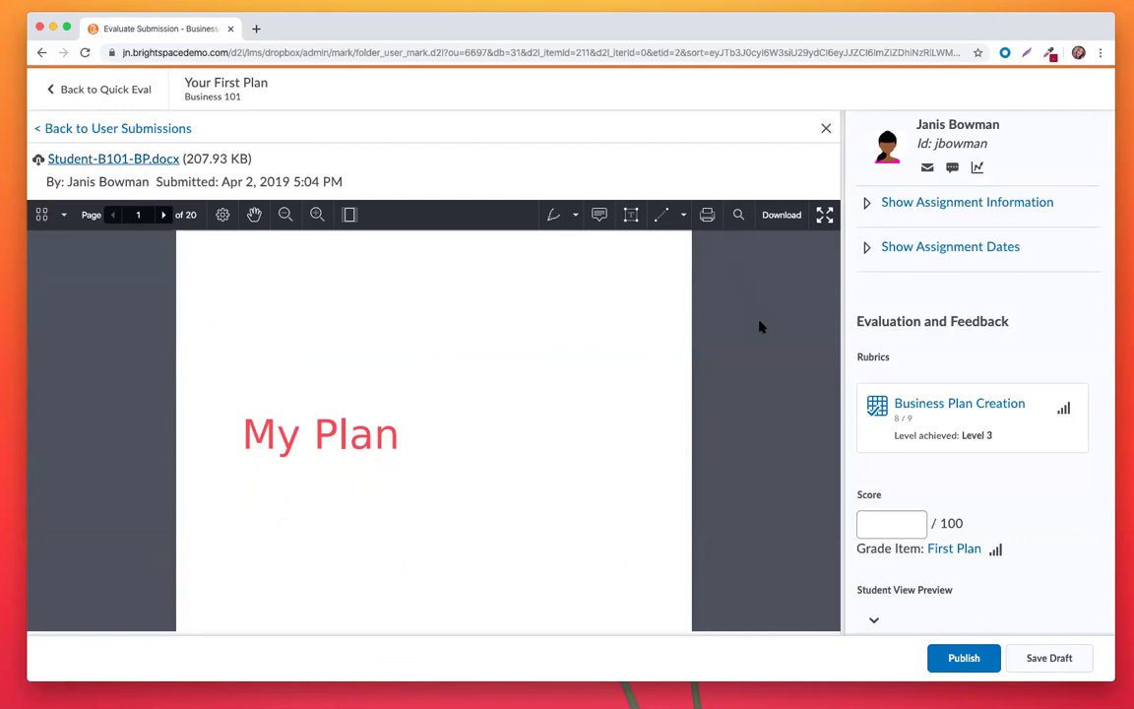
scroll(760, 326, down, 3)
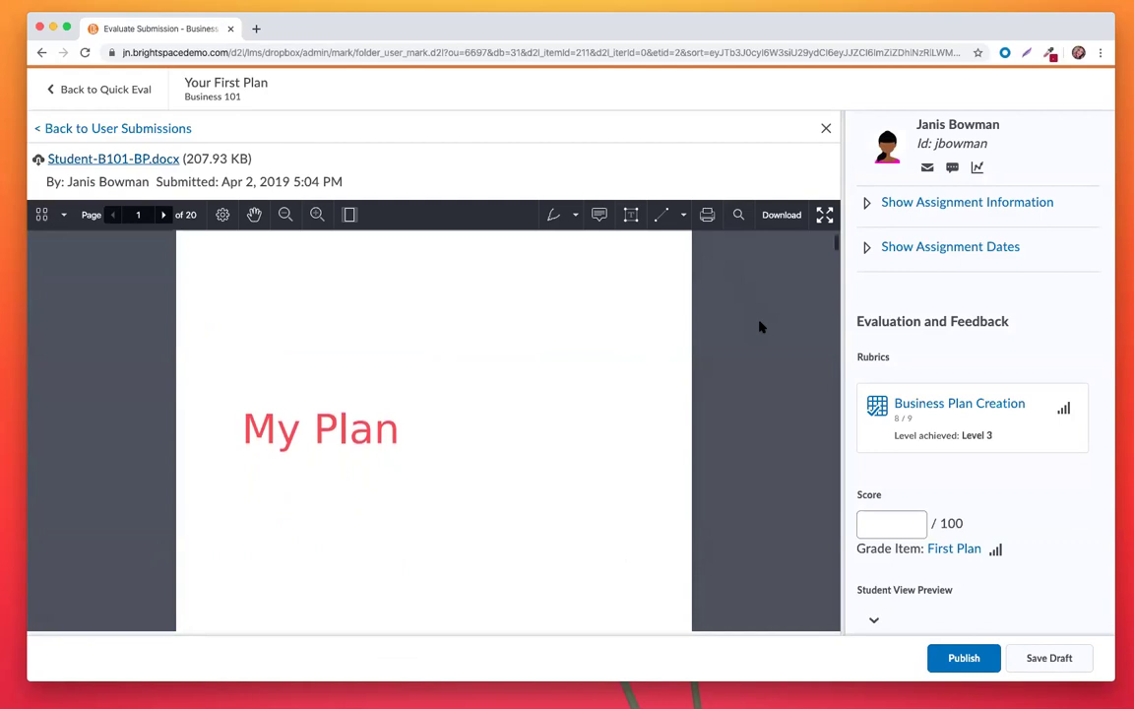
scroll(760, 327, down, 4)
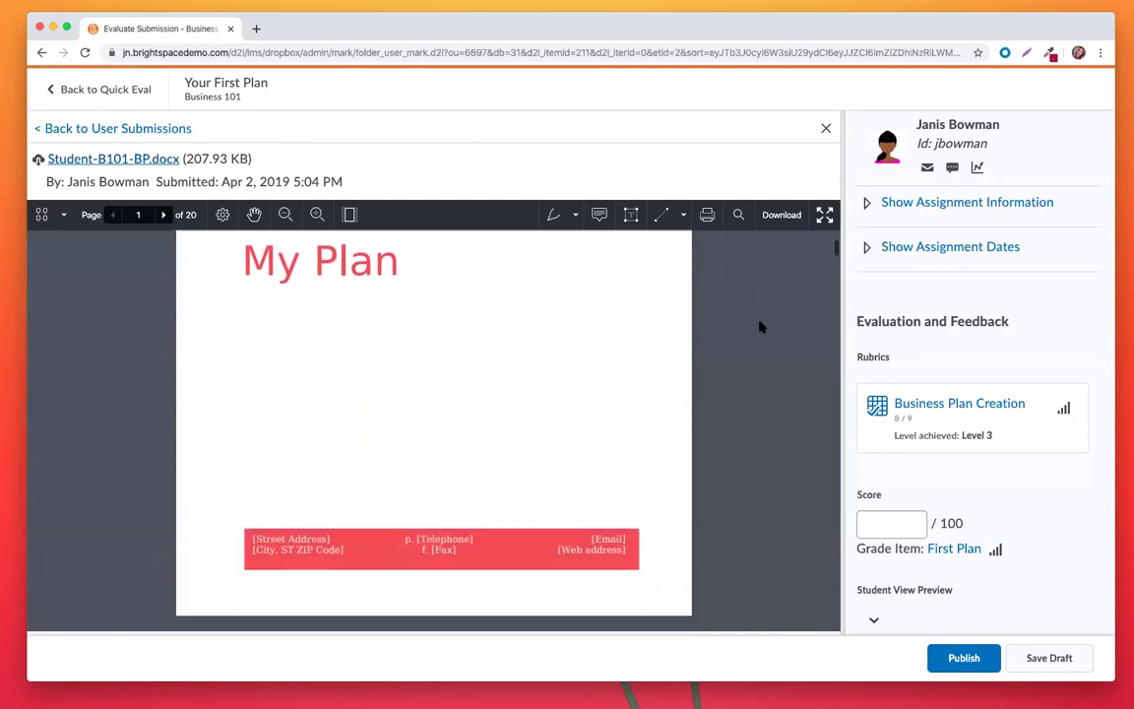
scroll(760, 326, down, 5)
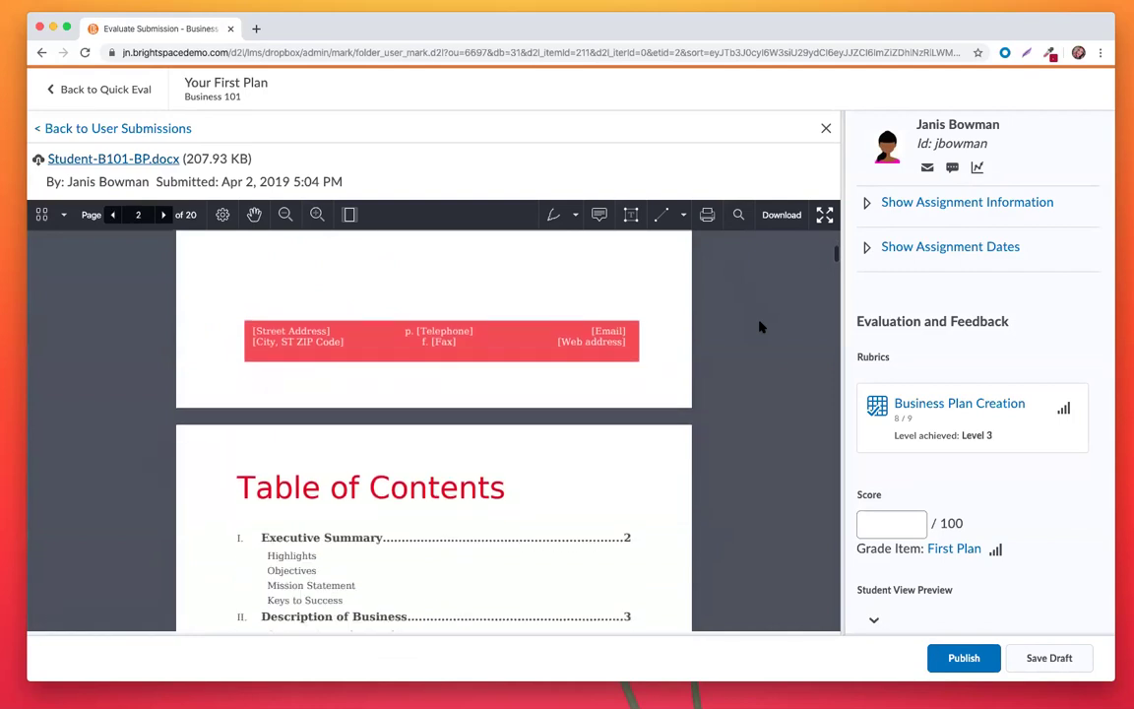
scroll(760, 327, down, 5)
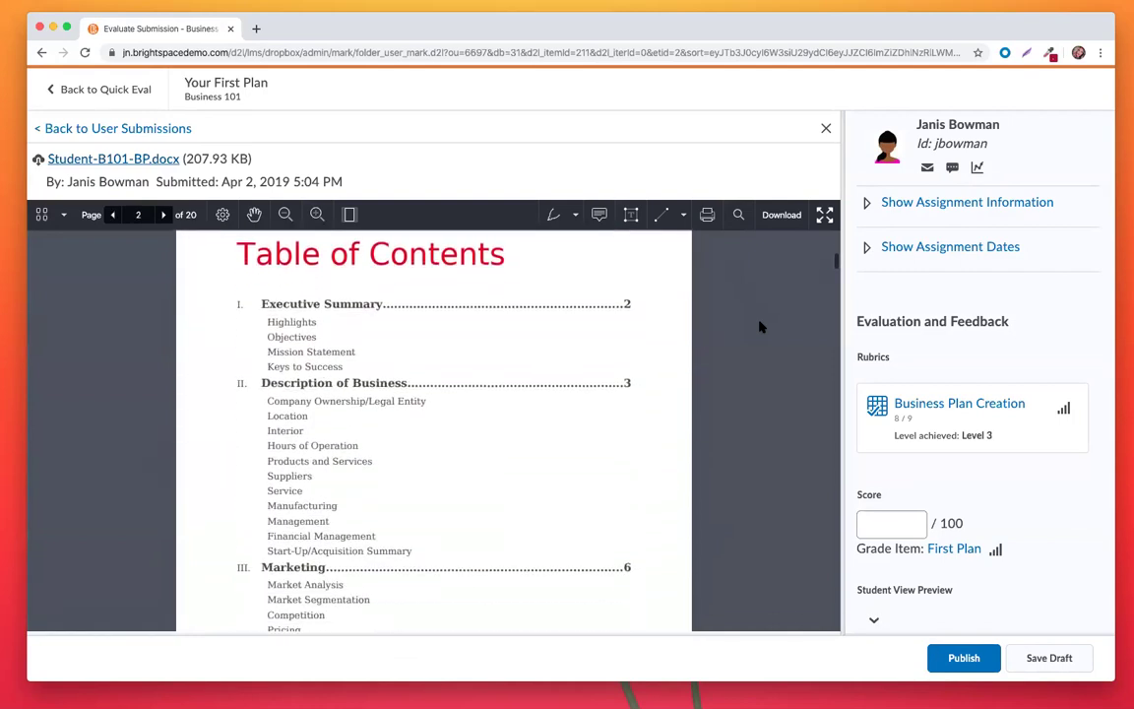
scroll(760, 327, down, 8)
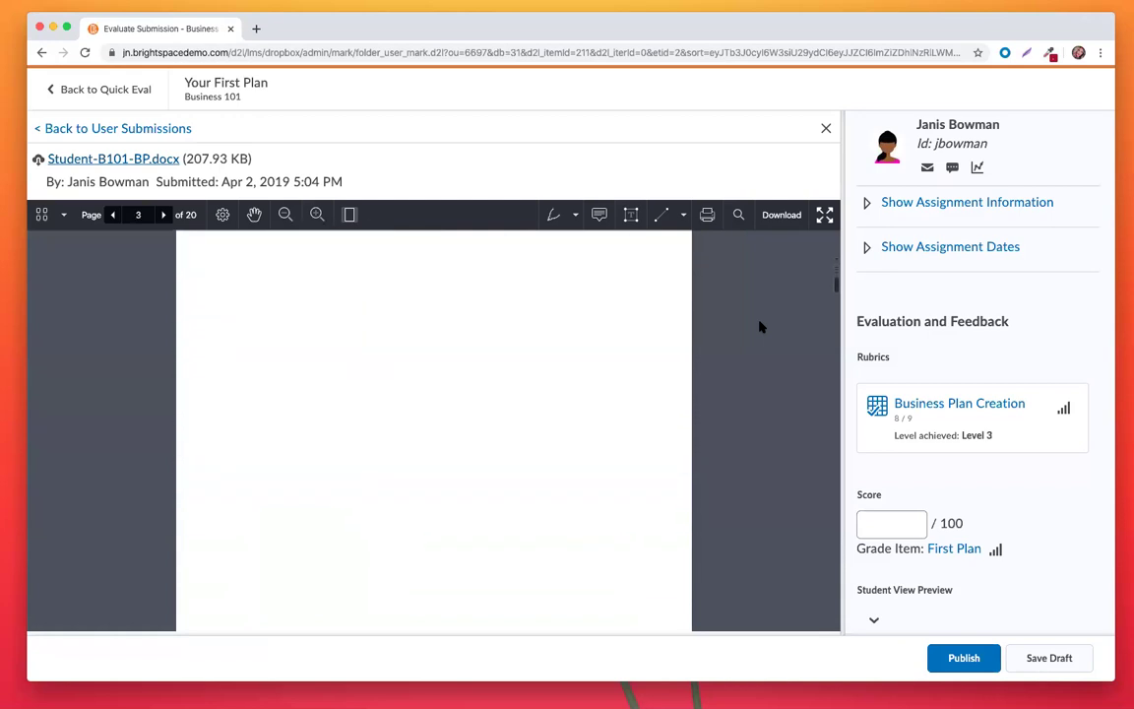
scroll(760, 326, down, 8)
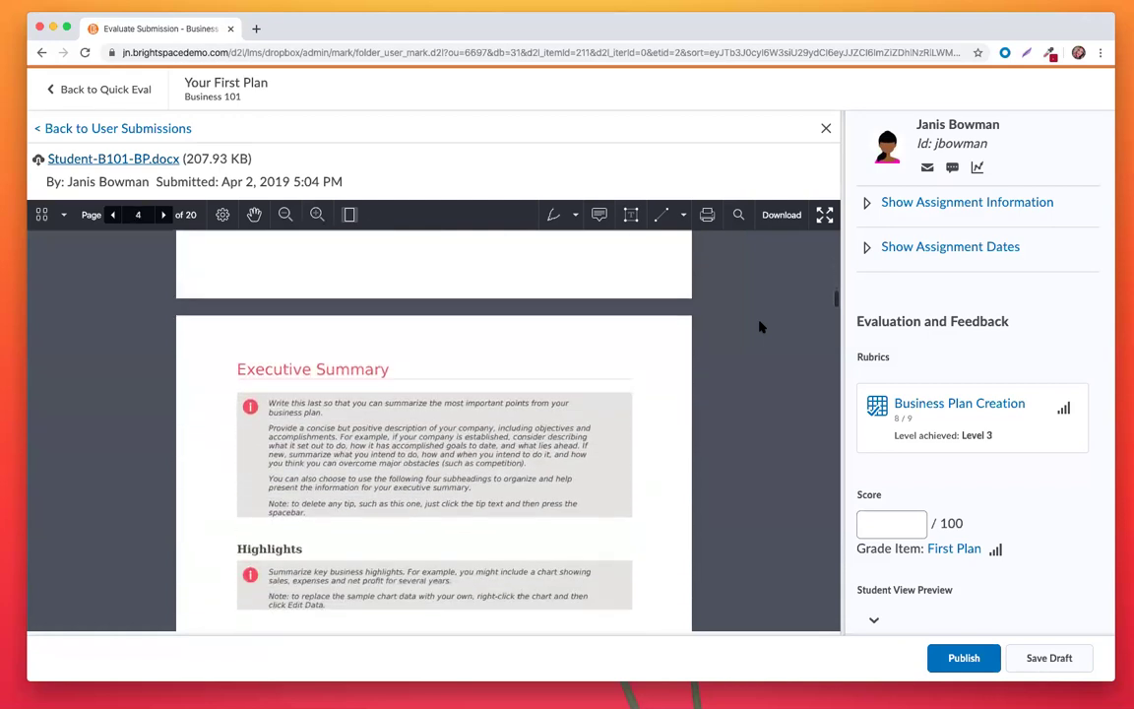
scroll(760, 326, down, 1)
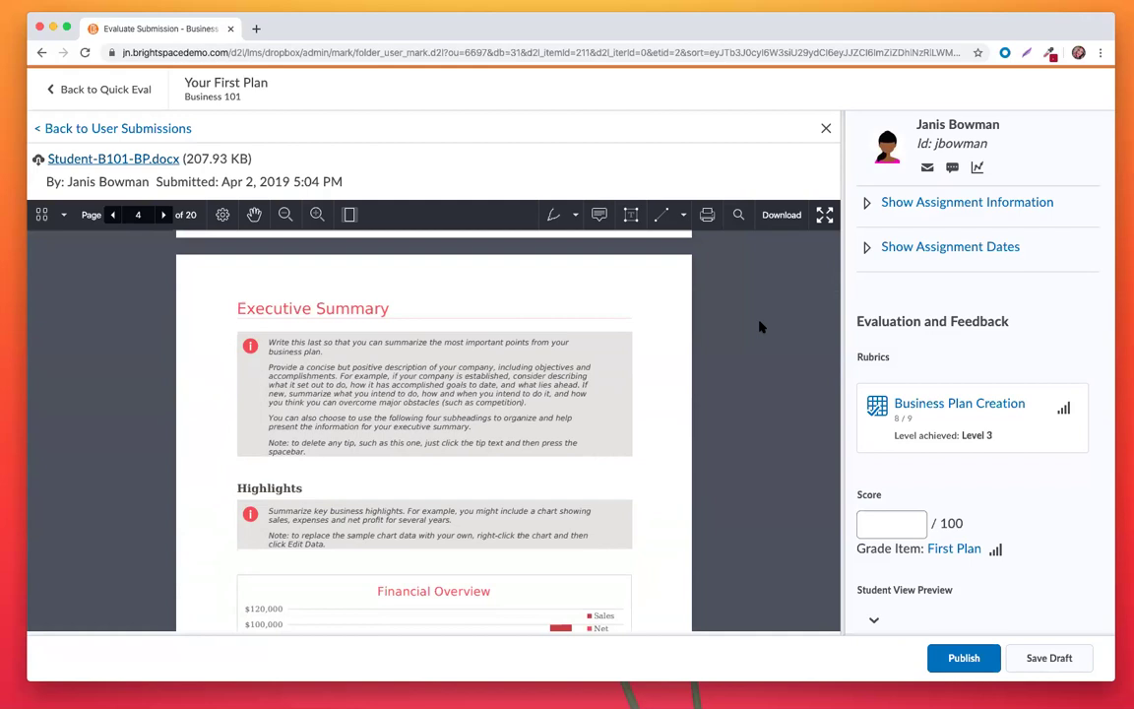
Handwrite a red "A+" with the 5 pt freehand pen beside the Executive Summary heading, and check the available pen colours
click(553, 219)
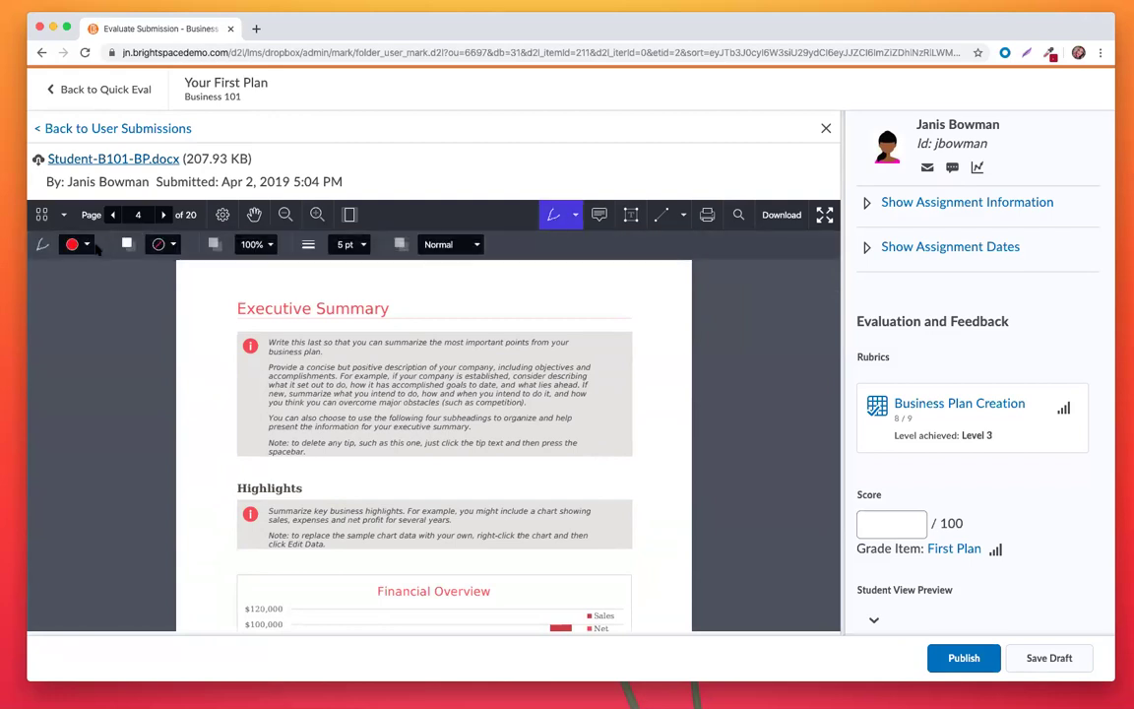
drag(504, 274, 504, 317)
mouse_move(503, 274)
mouse_down()
mouse_move(528, 317)
mouse_move(519, 296)
mouse_move(557, 290)
mouse_up()
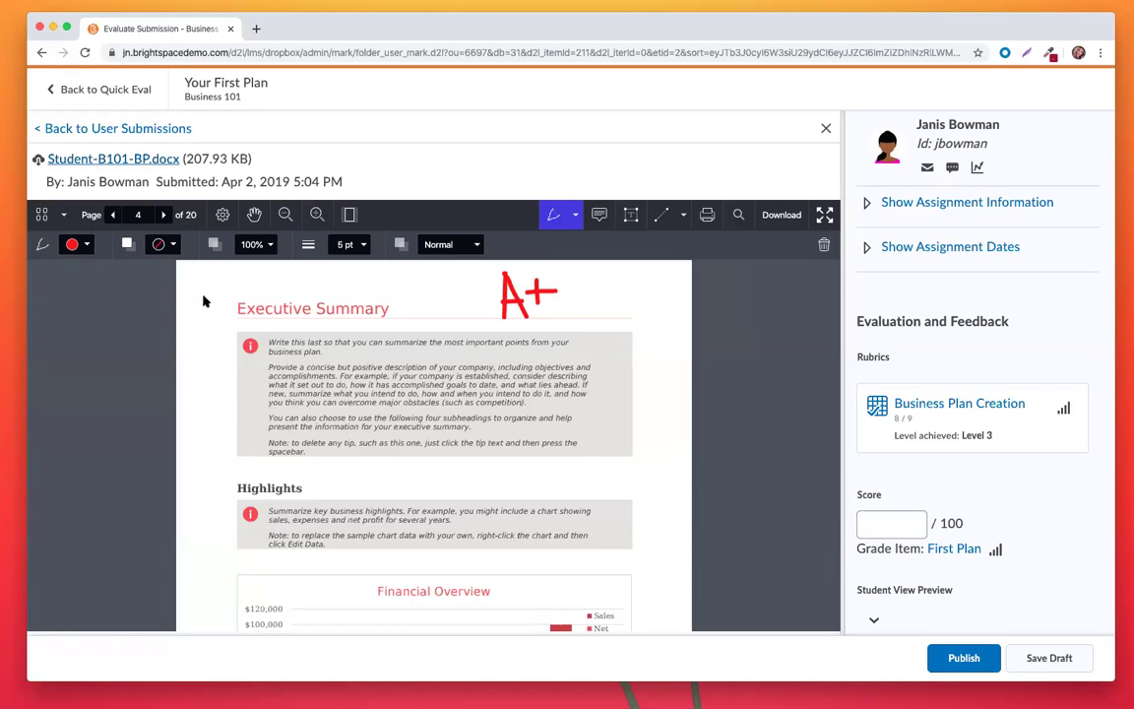
click(84, 246)
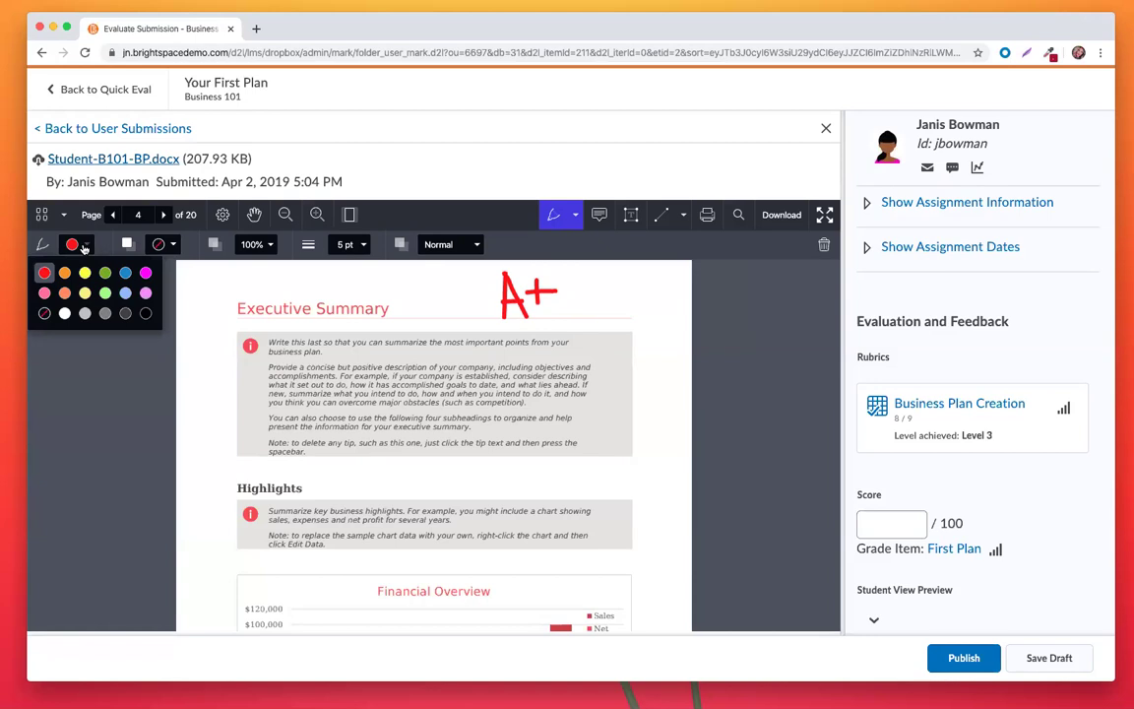
click(319, 256)
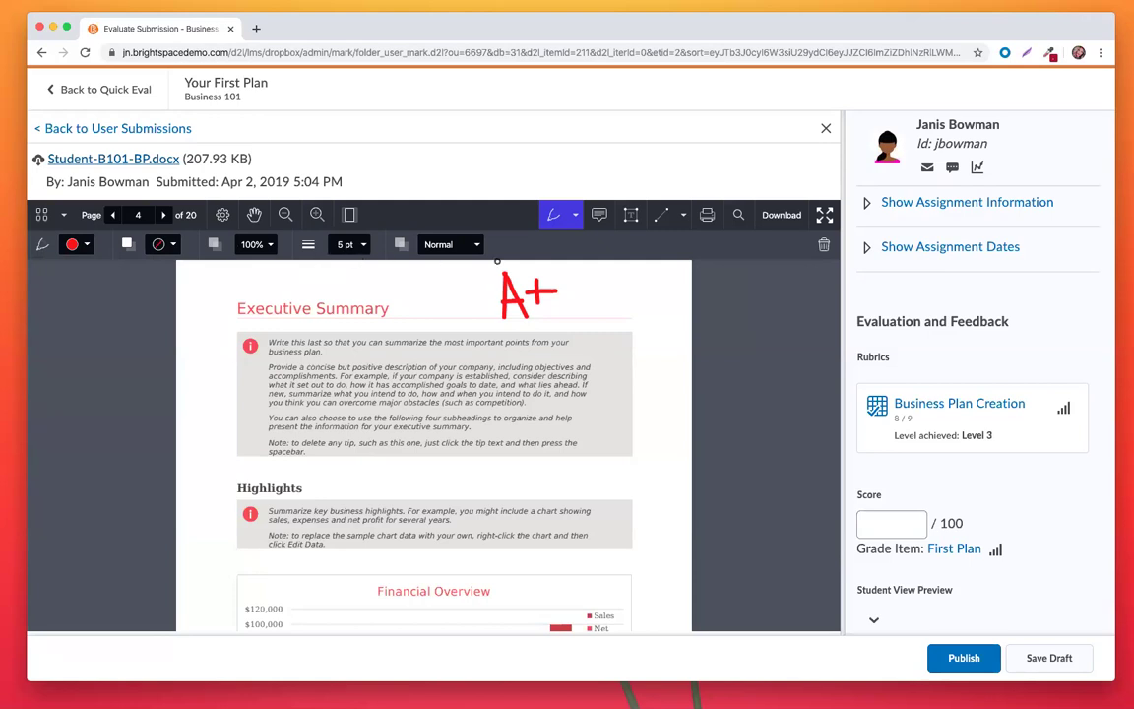
Place a yellow comment note near the Executive Summary heading and move it onto the first line of the tip below
click(598, 217)
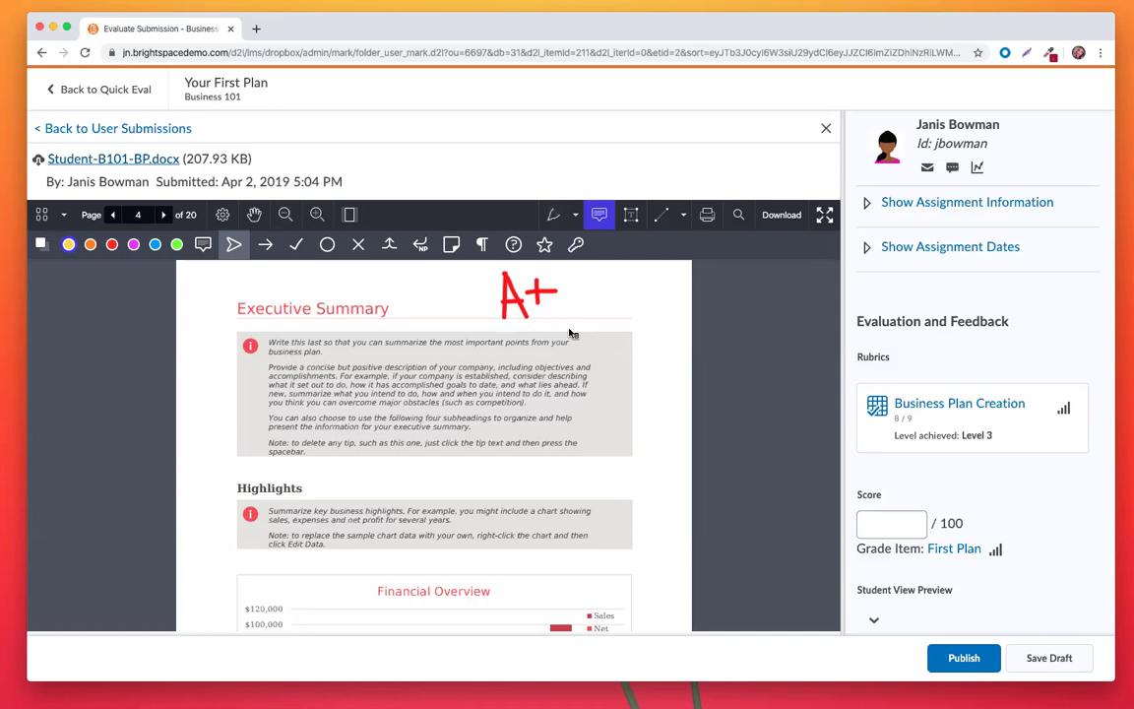
click(202, 246)
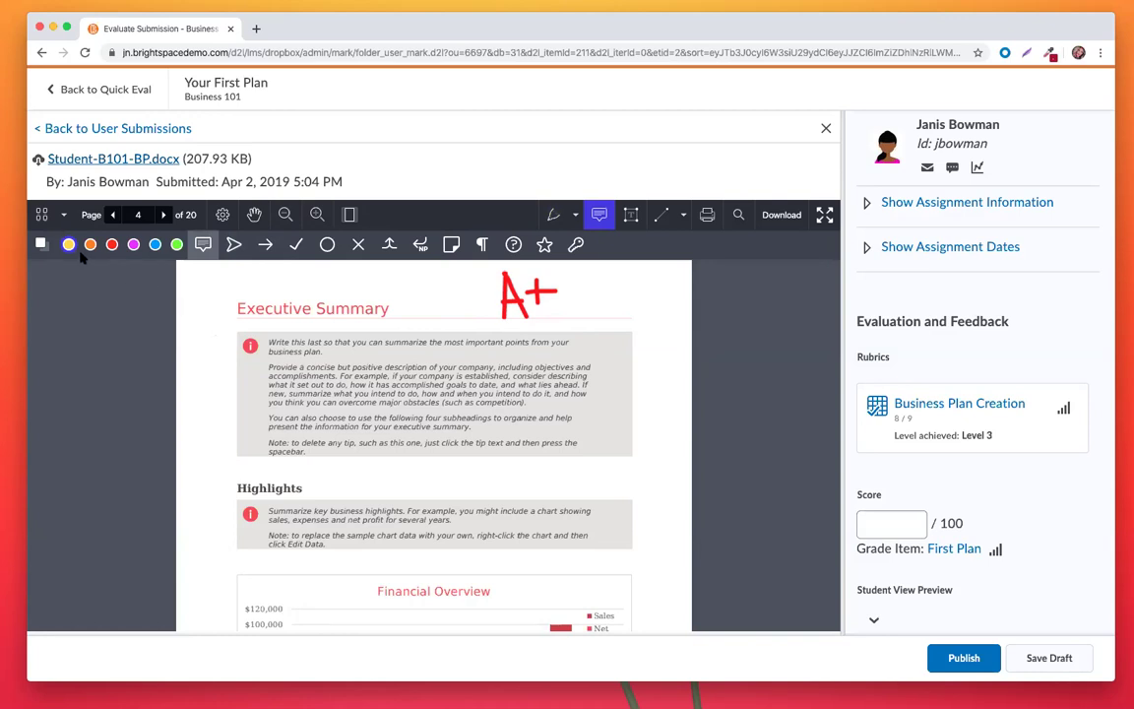
click(234, 311)
click(217, 288)
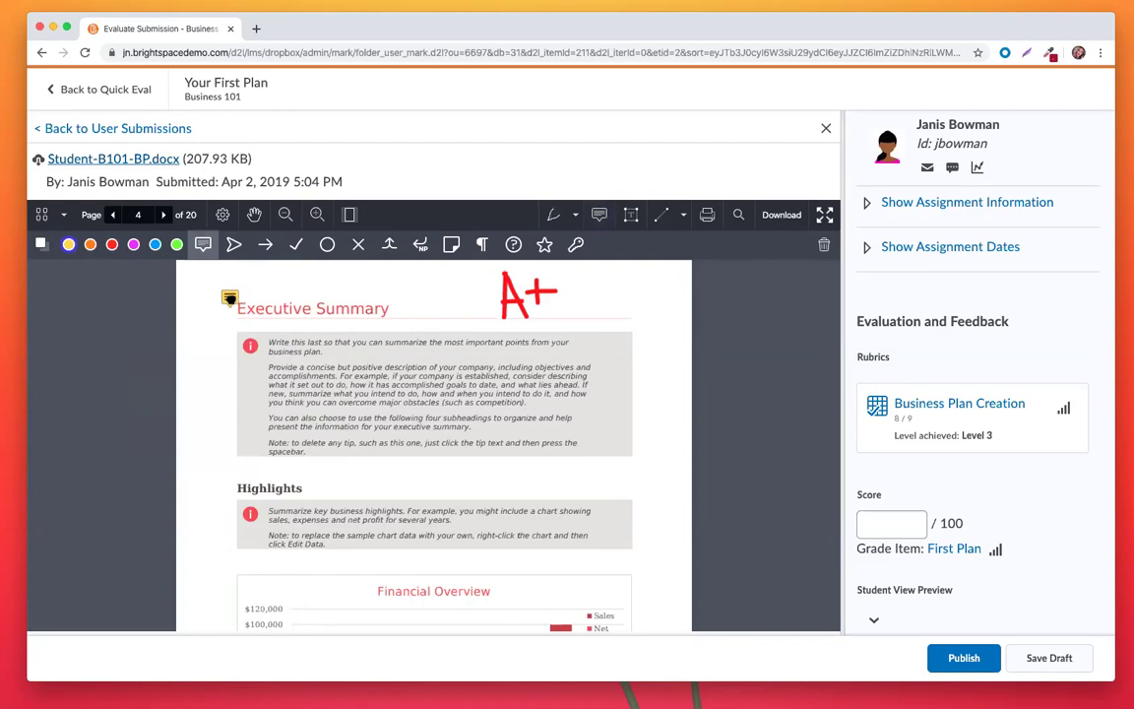
click(229, 298)
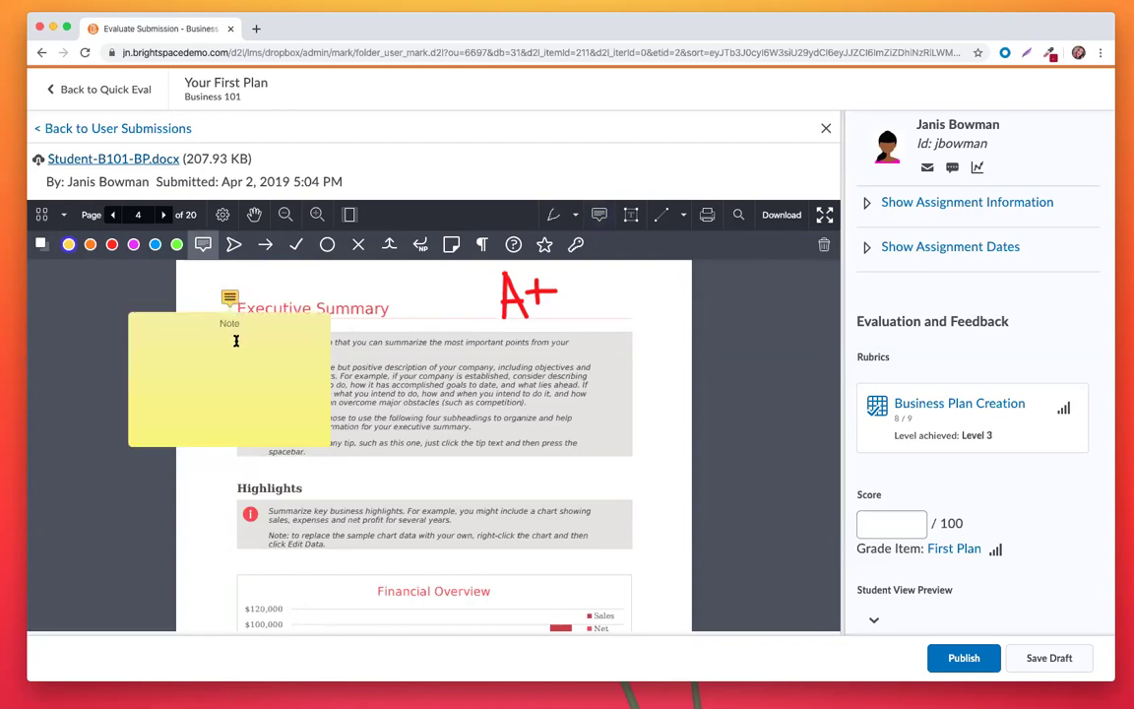
drag(229, 297, 326, 341)
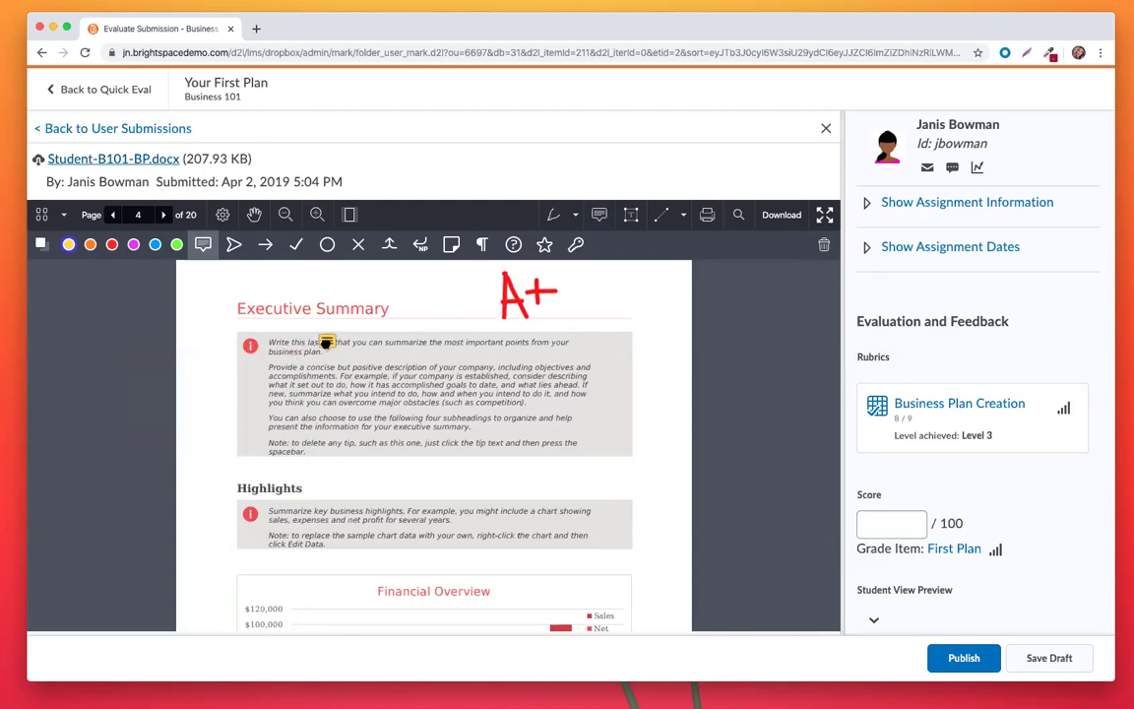
Write "Great job!" in the yellow comment note and close it
click(327, 342)
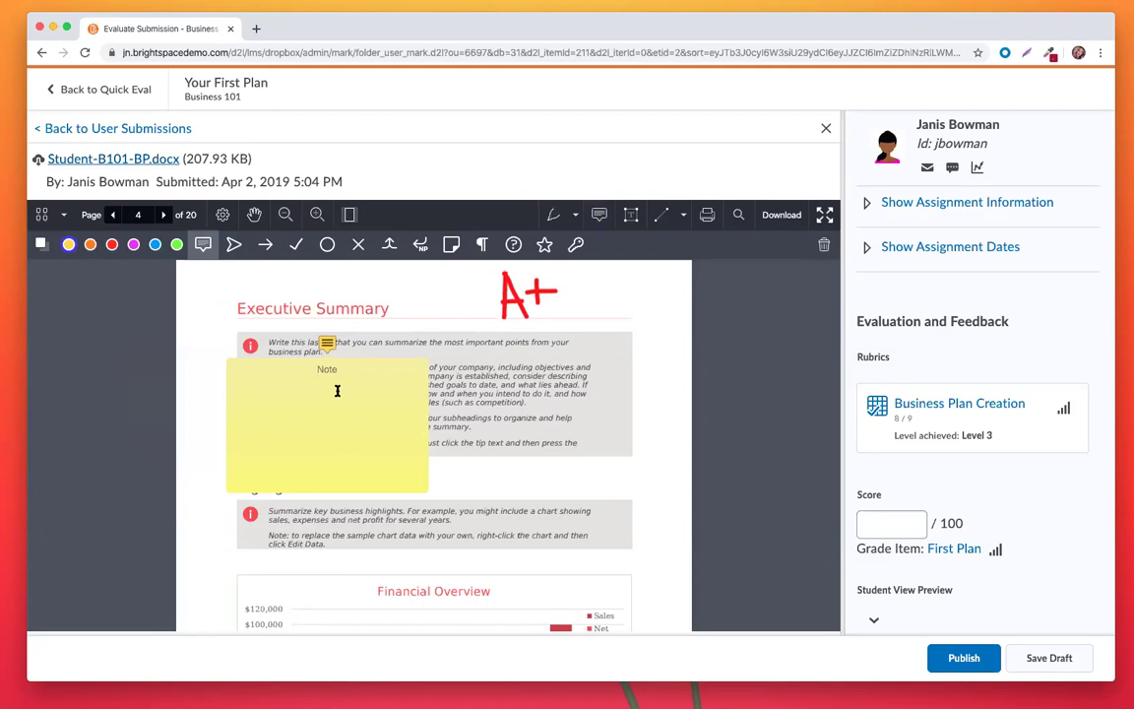
text(Great job!)
click(417, 348)
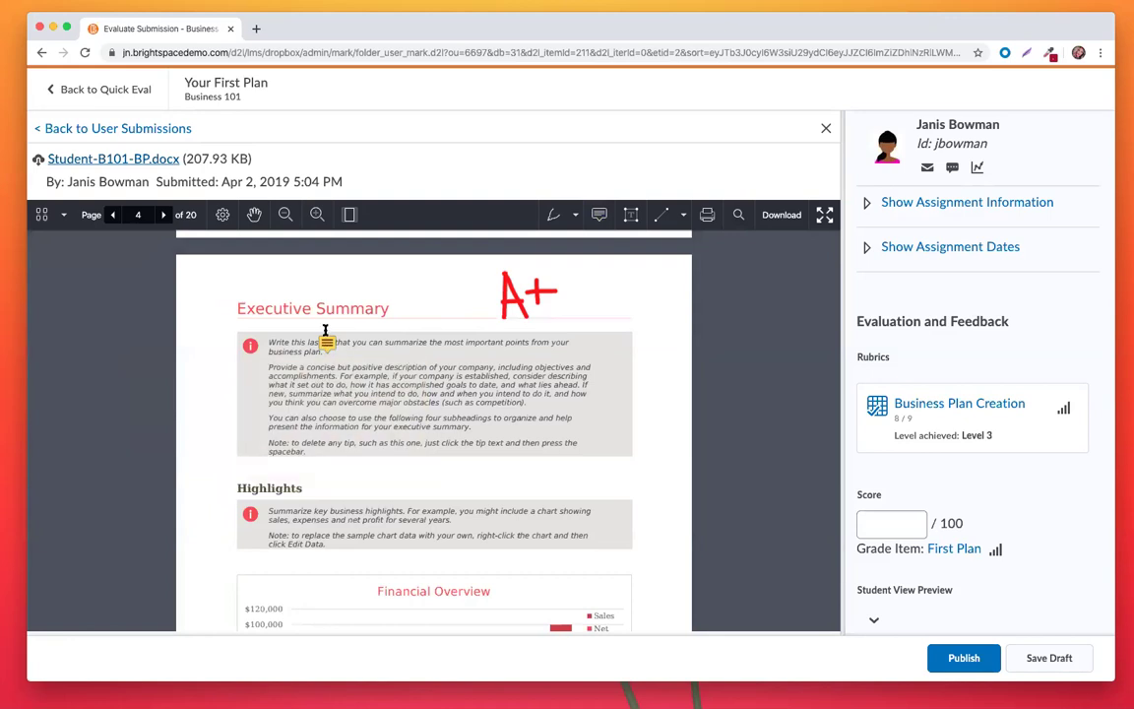
Add an empty orange comment note in the Highlights section and move it beside the Highlights heading
click(599, 214)
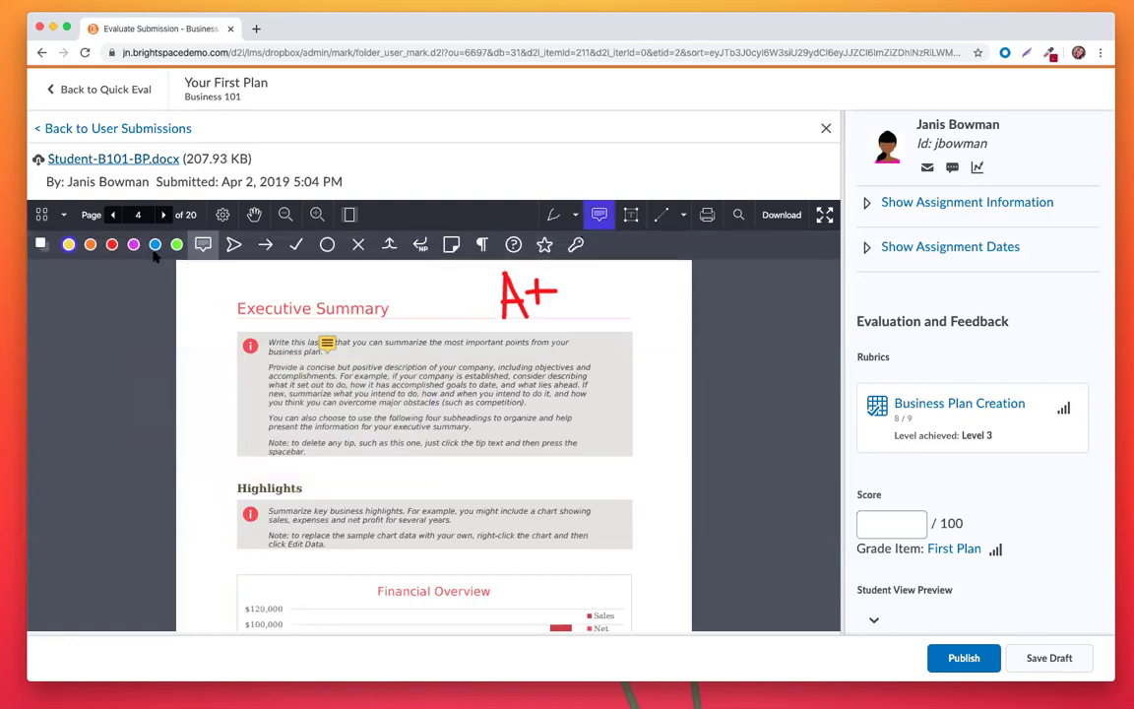
click(89, 245)
click(268, 505)
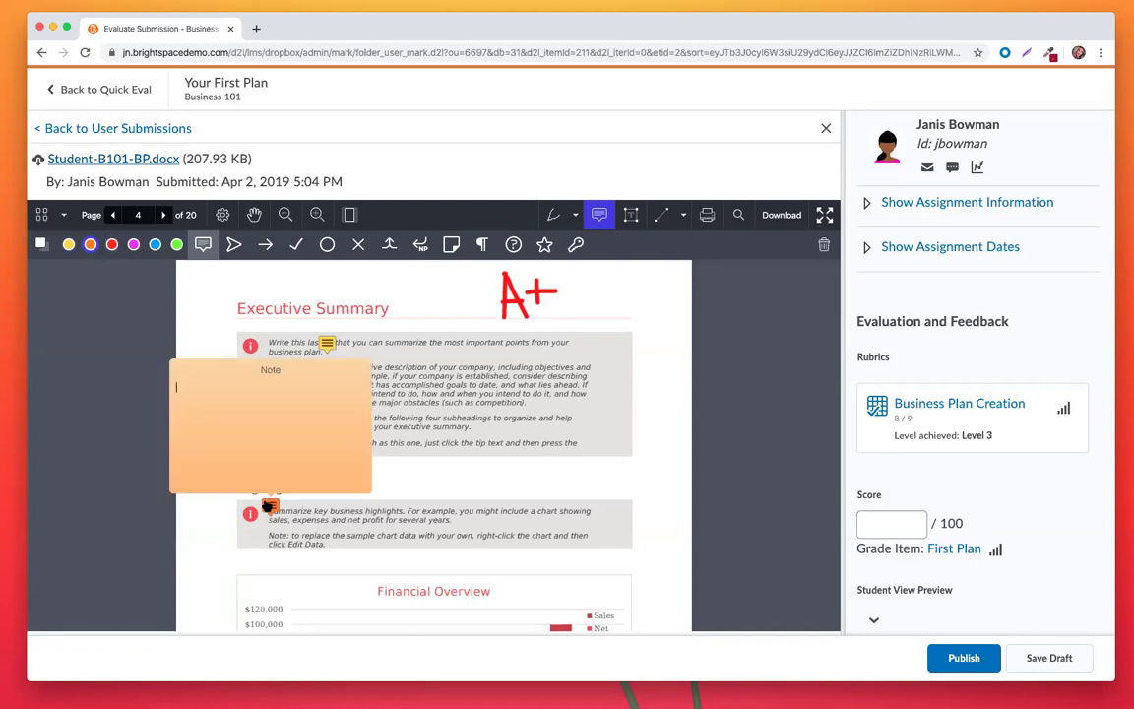
key(Escape)
drag(268, 500, 234, 477)
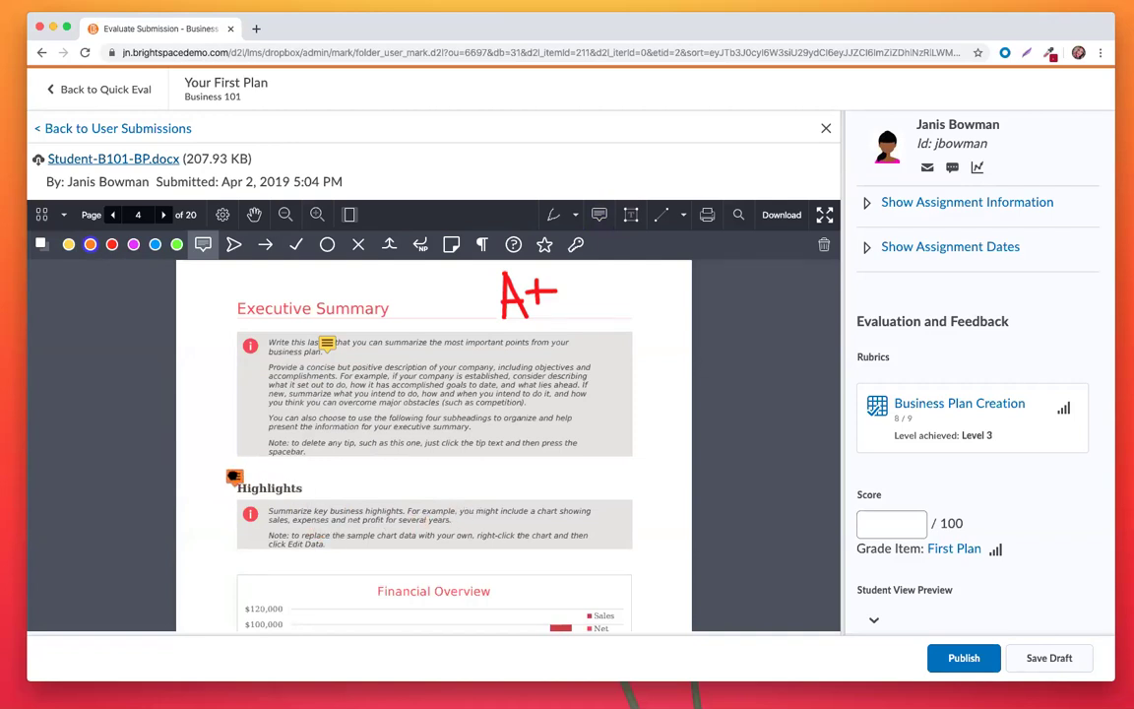
Close the empty orange note and add a text annotation reading "Test!" beside the Highlights heading
click(234, 477)
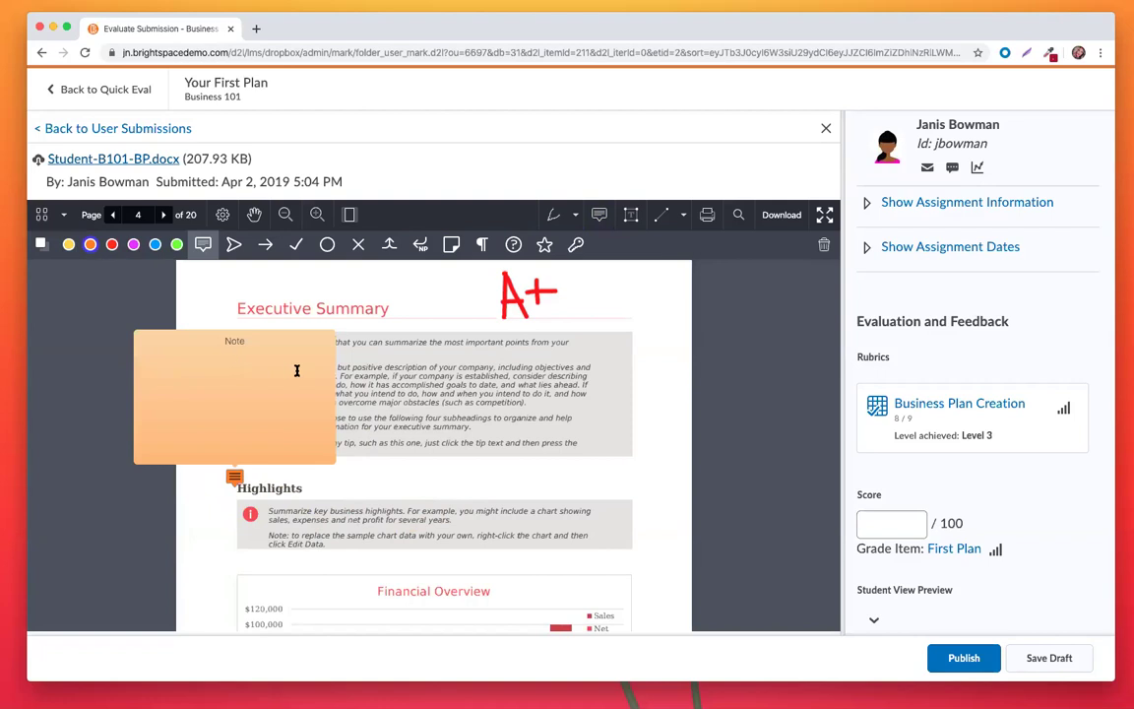
click(369, 416)
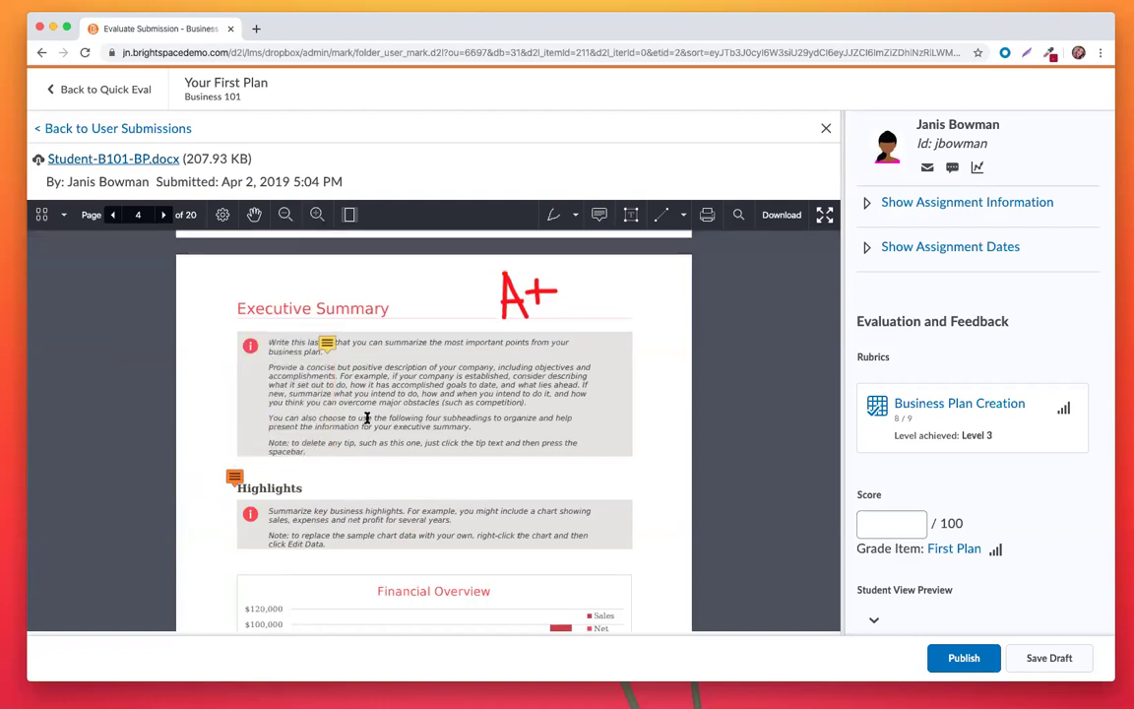
click(629, 216)
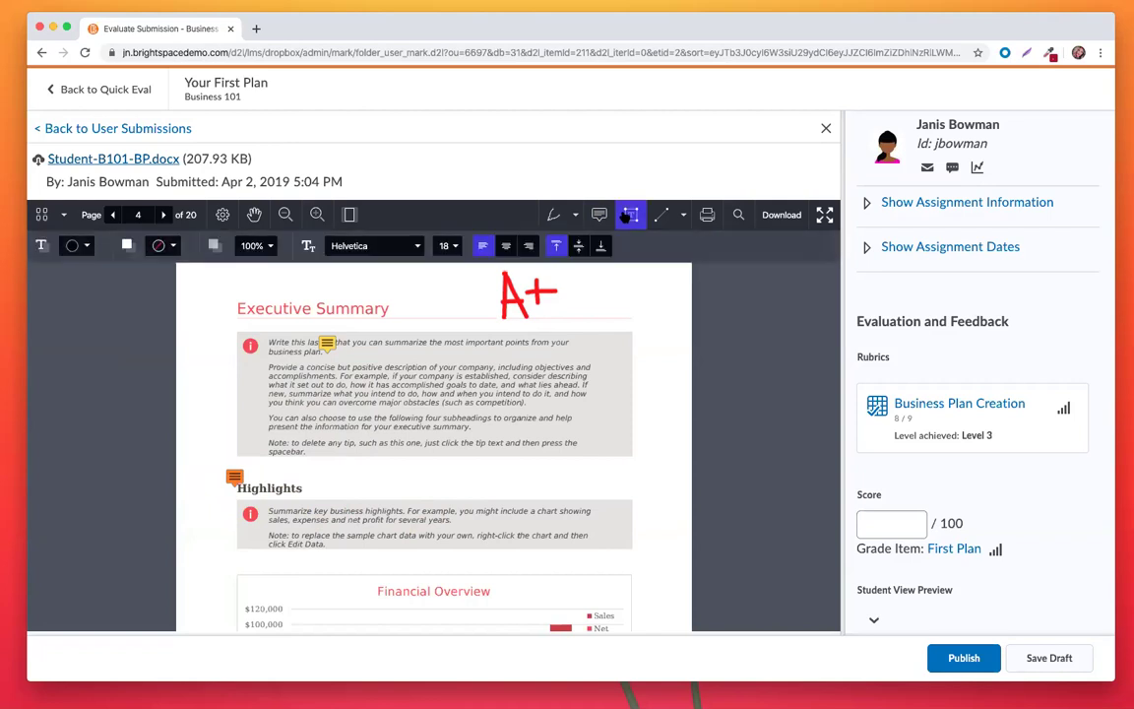
click(366, 473)
text(Test!)
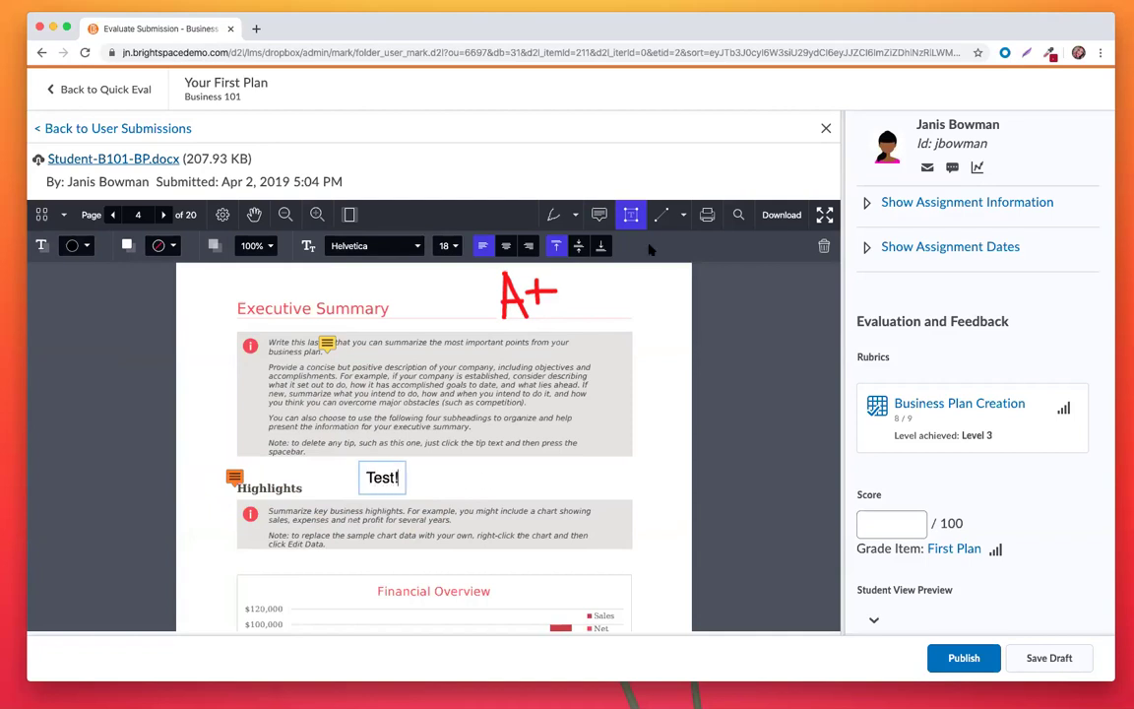
click(662, 216)
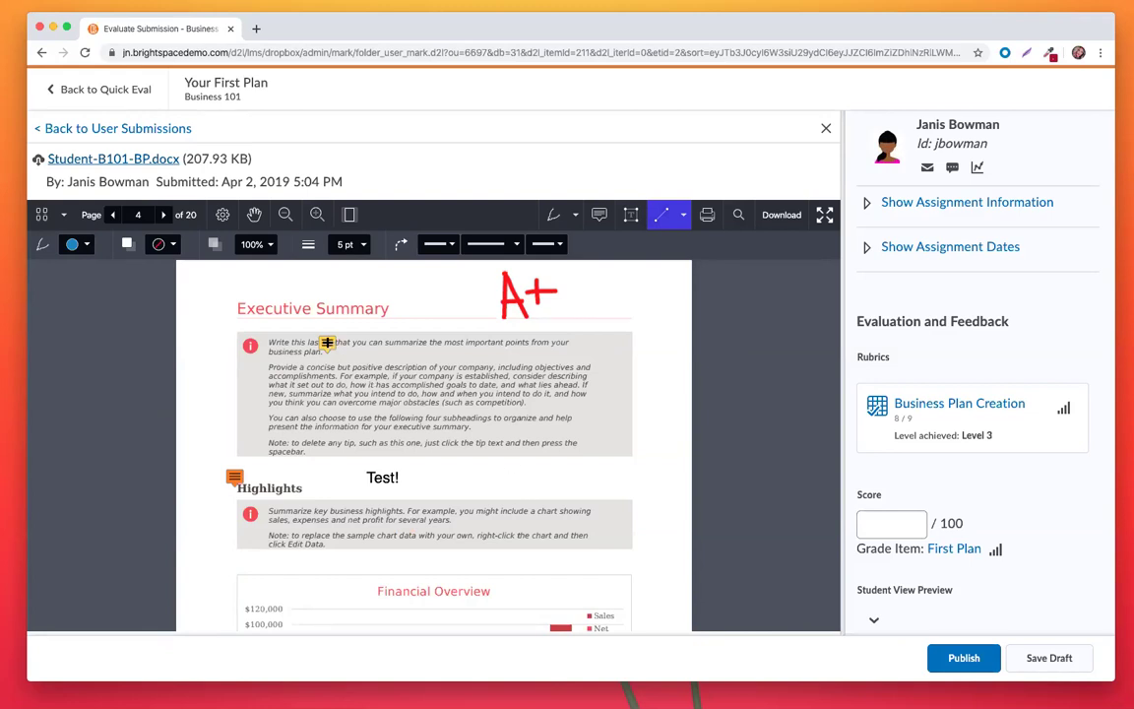
click(663, 219)
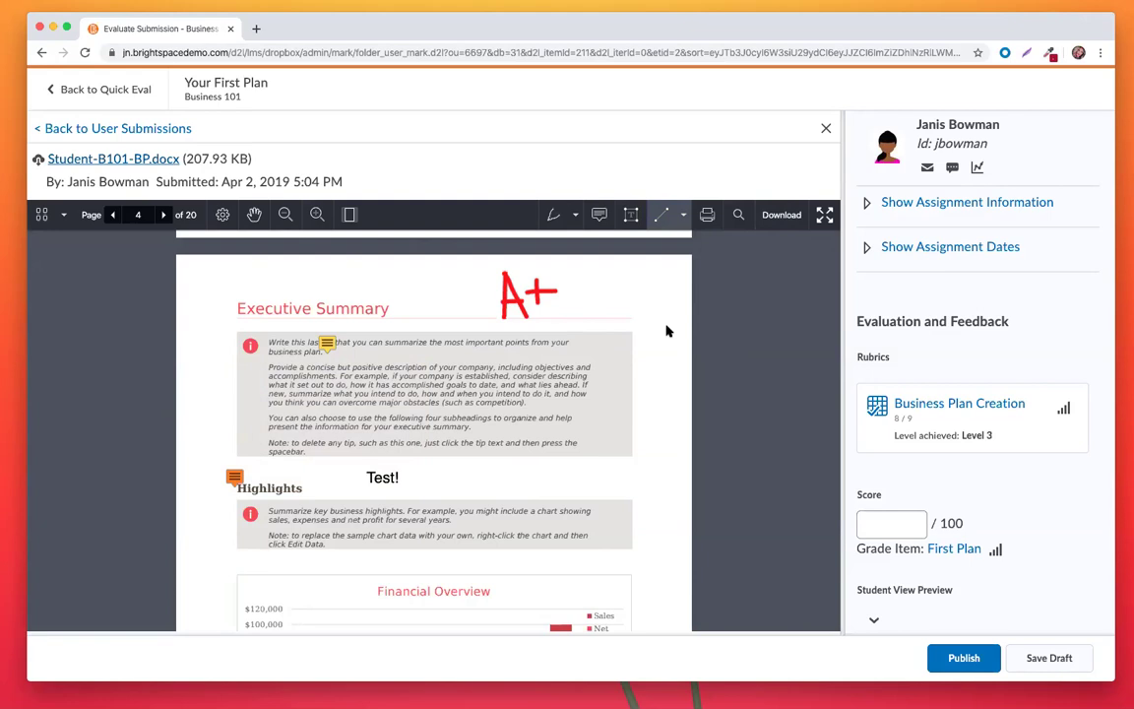
Open the Business Plan Creation rubric for assessment and place its window beside the submission so both can be read
scroll(667, 331, down, 1)
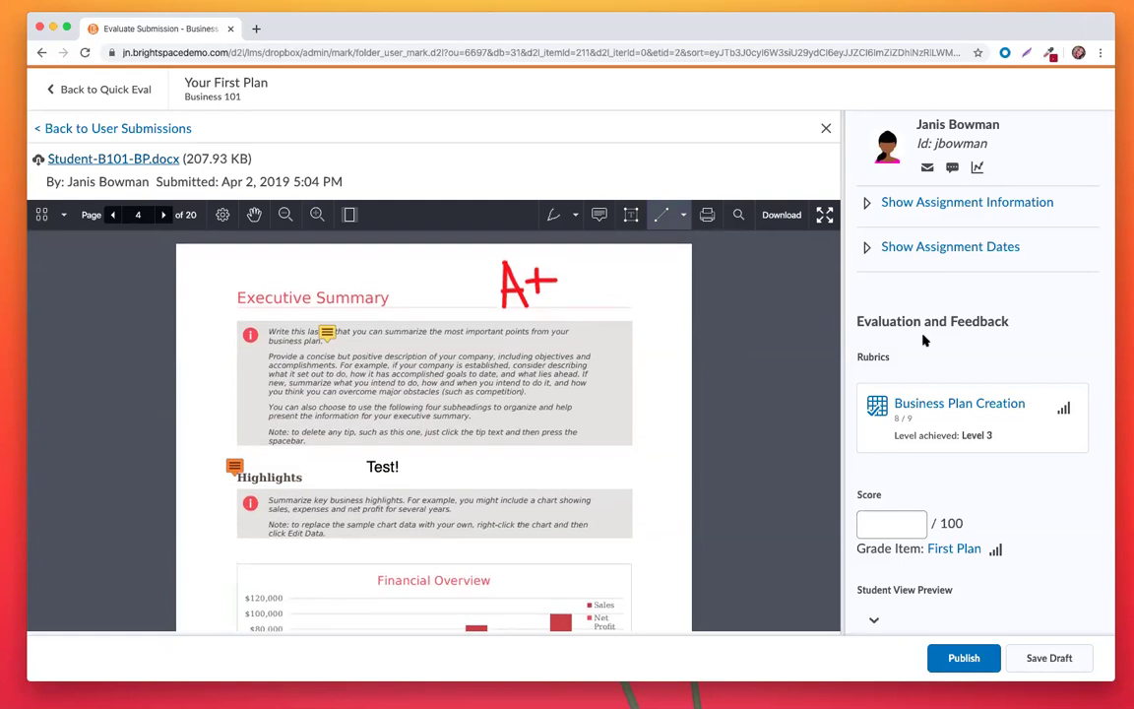
scroll(924, 340, down, 3)
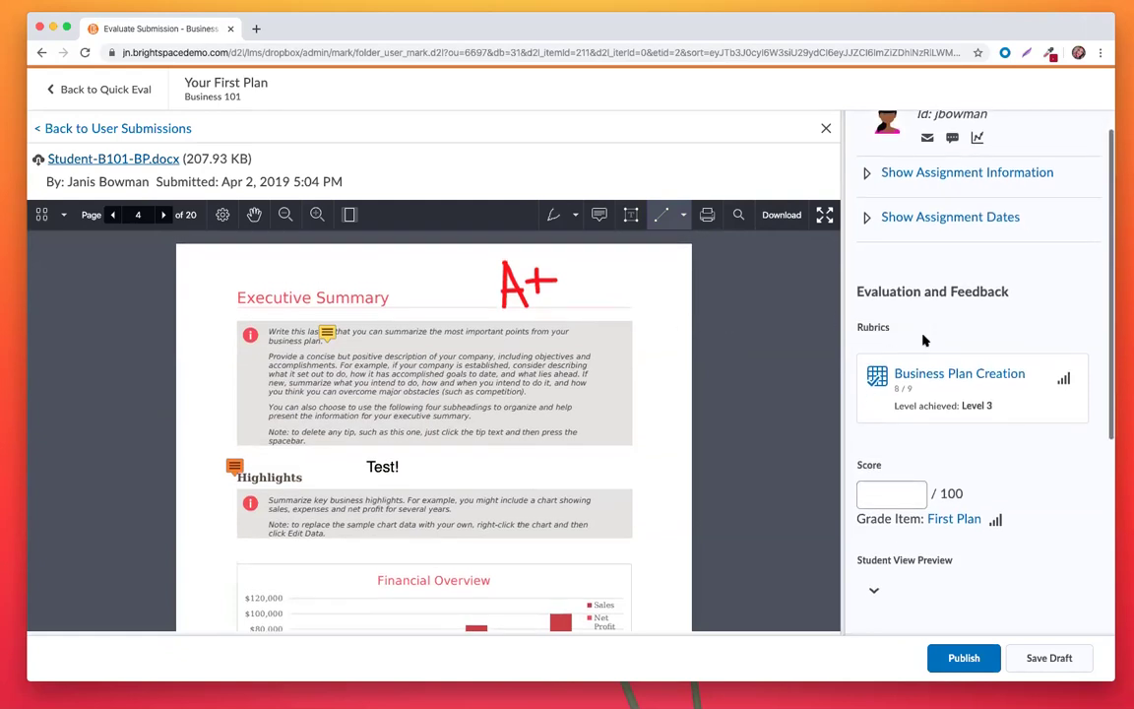
scroll(922, 325, down, 1)
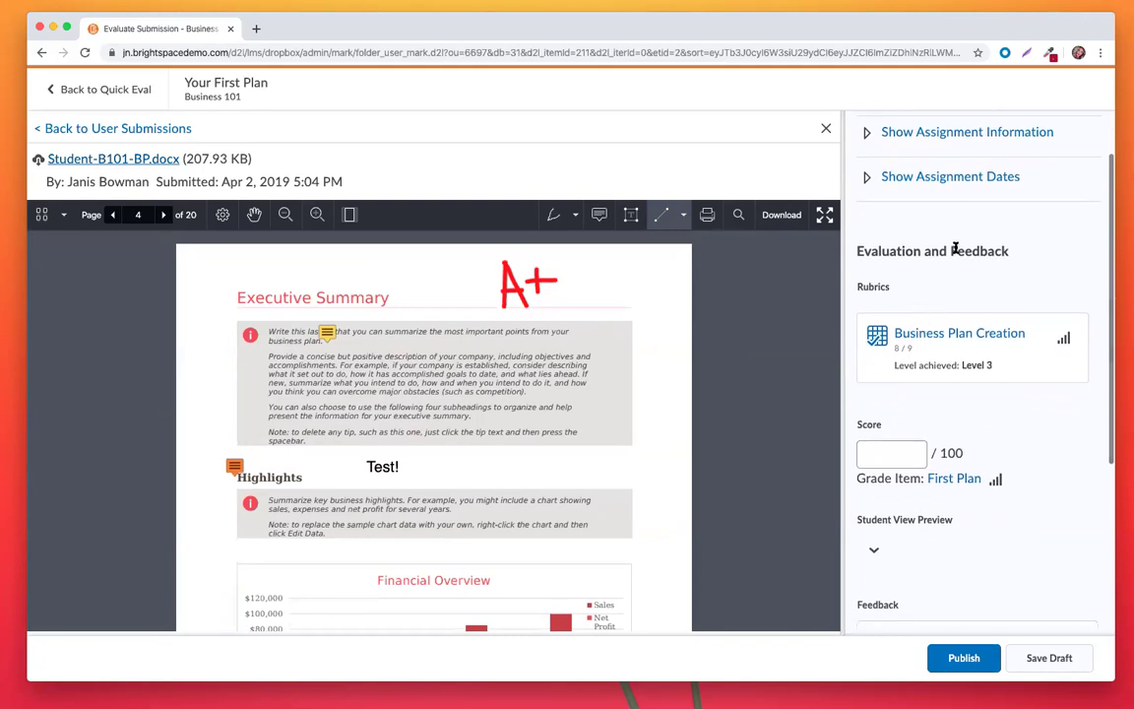
scroll(953, 247, down, 1)
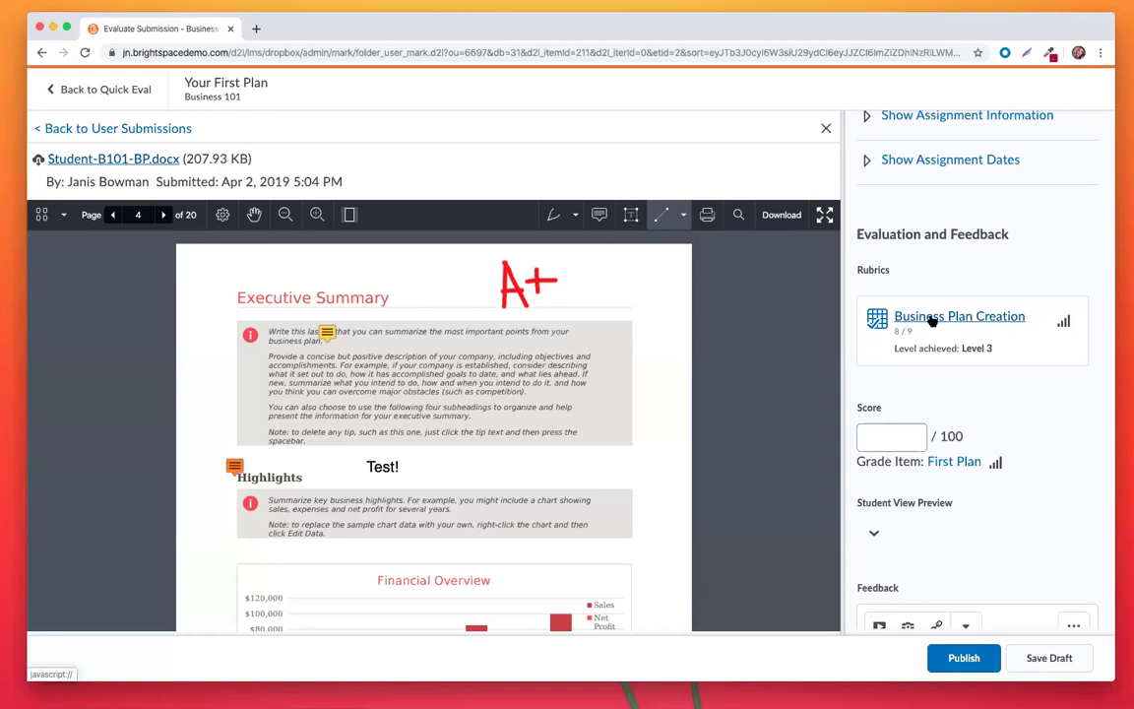
click(931, 317)
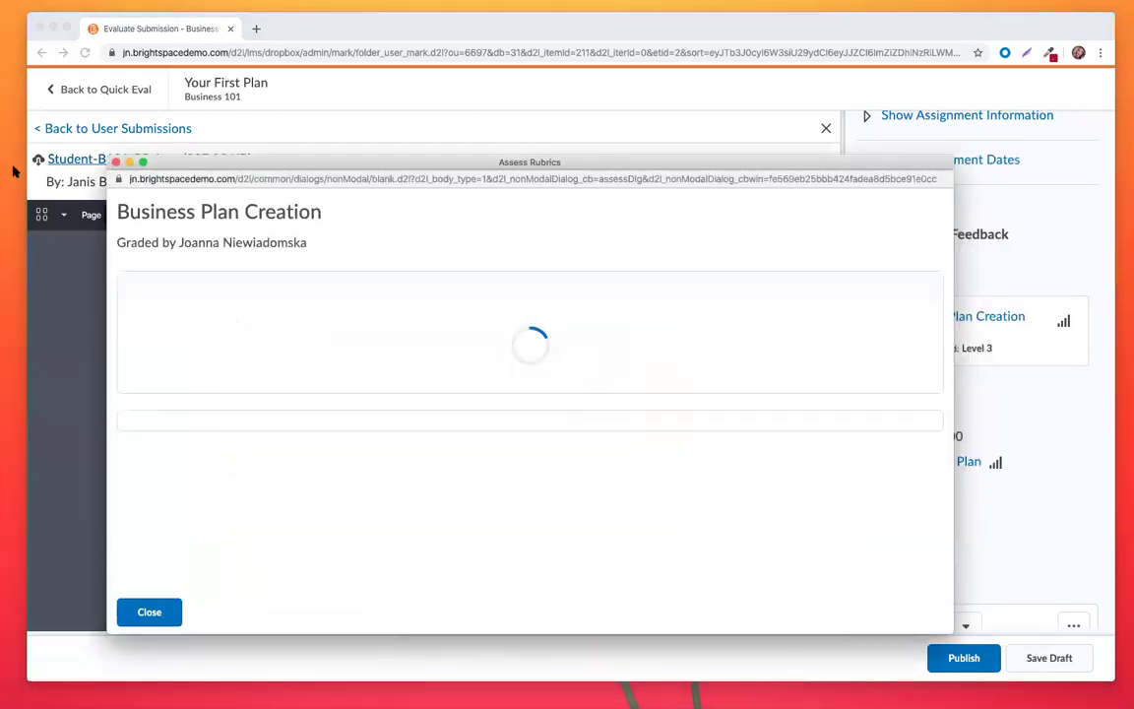
drag(98, 144, 644, 94)
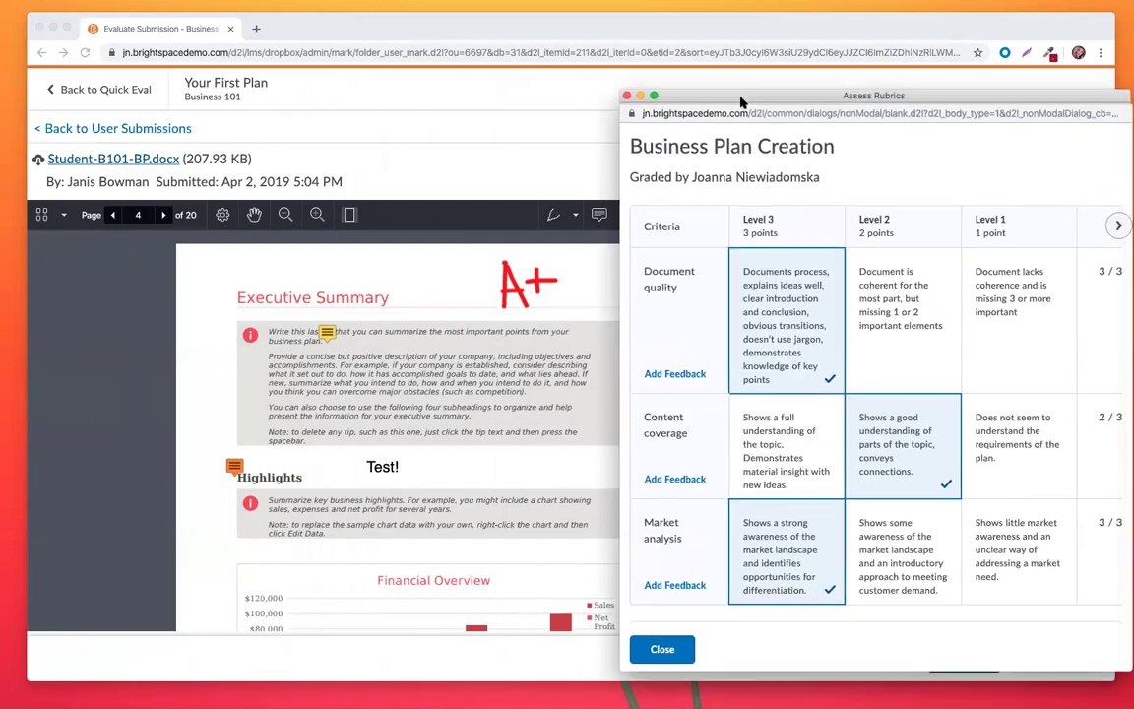
drag(742, 103, 738, 97)
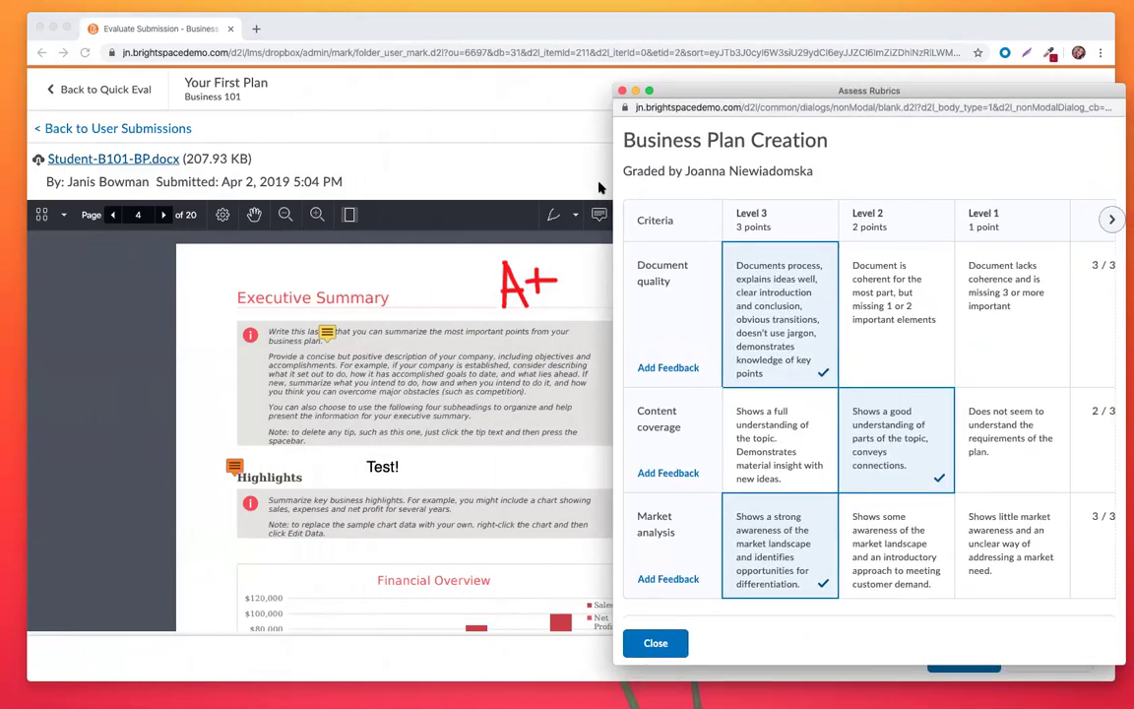
scroll(449, 380, down, 5)
scroll(449, 380, up, 3)
scroll(449, 380, down, 2)
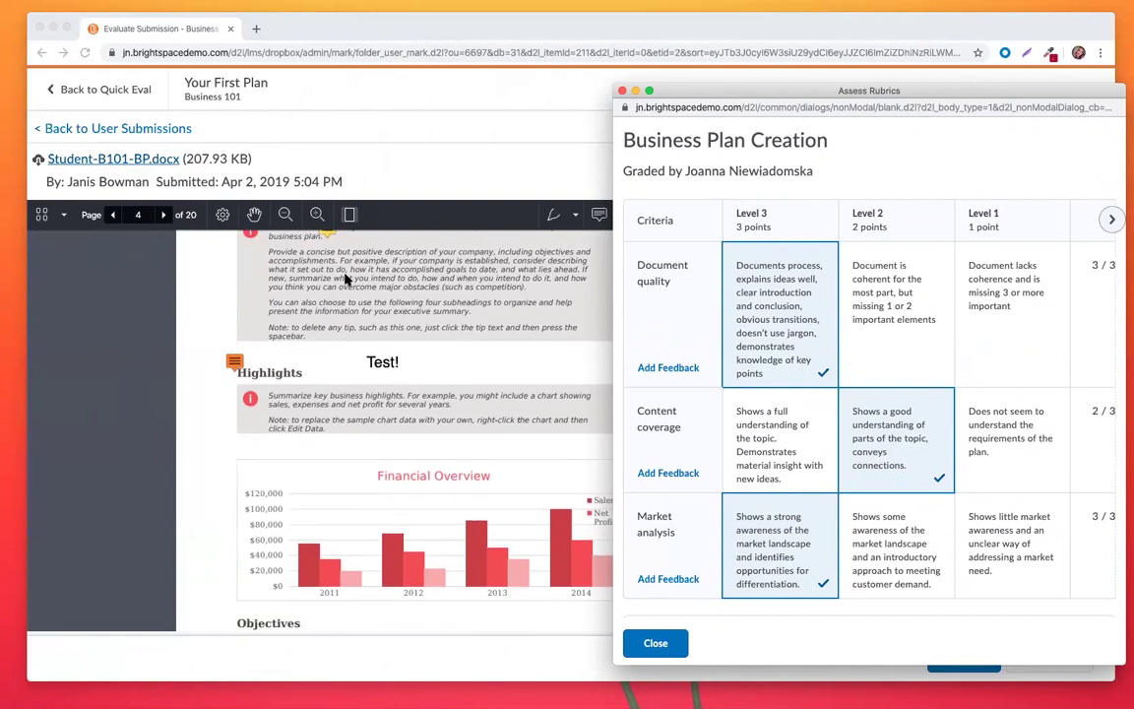
Try rating Document quality, Content coverage and Market analysis at Level 1 in the rubric
click(929, 324)
click(1006, 320)
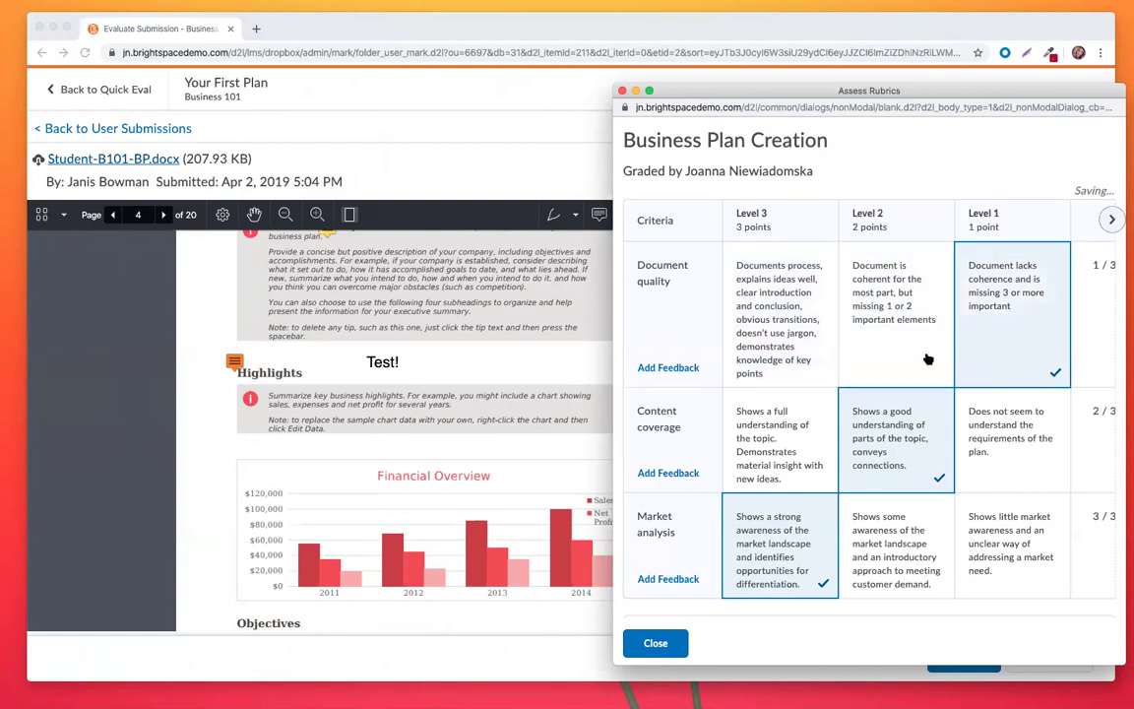
click(791, 429)
click(889, 431)
click(947, 430)
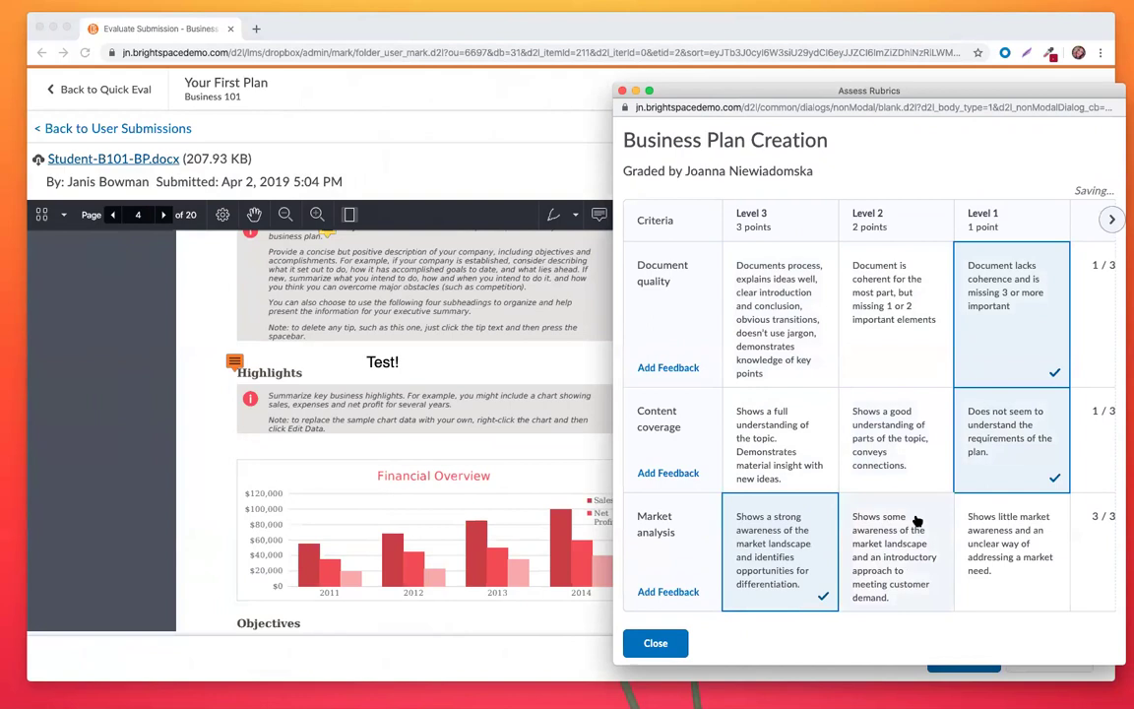
click(977, 522)
Rate Content coverage at Level 2, and Market analysis and Document quality at Level 3
click(856, 453)
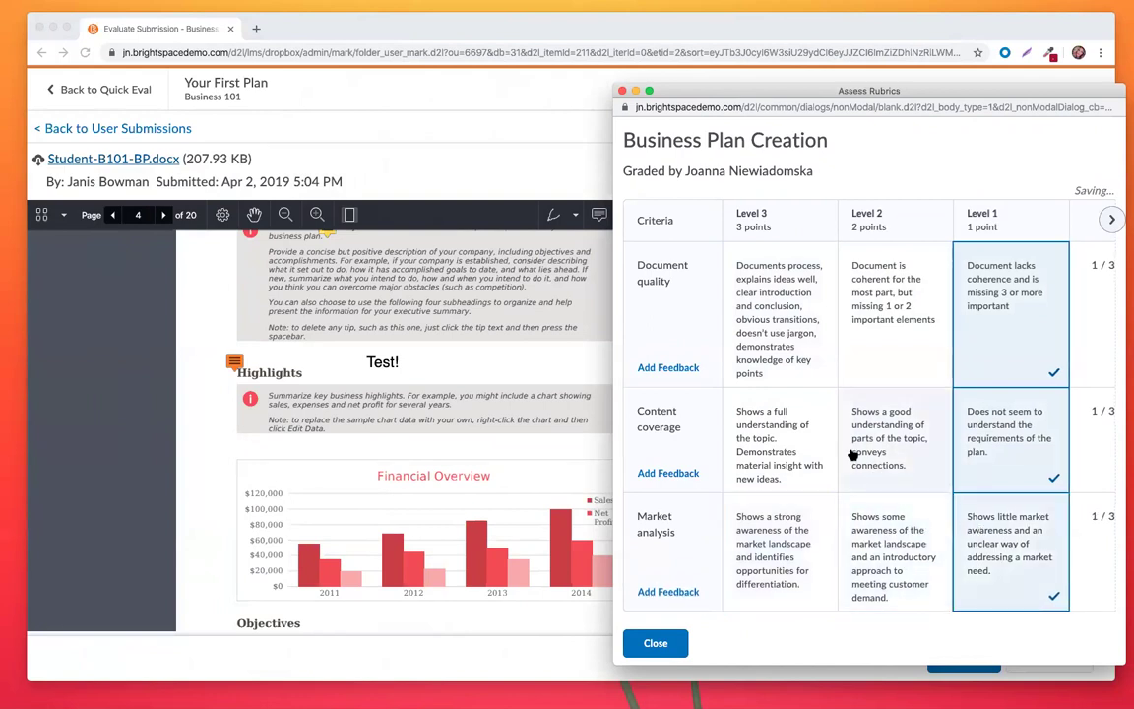
click(793, 518)
click(876, 330)
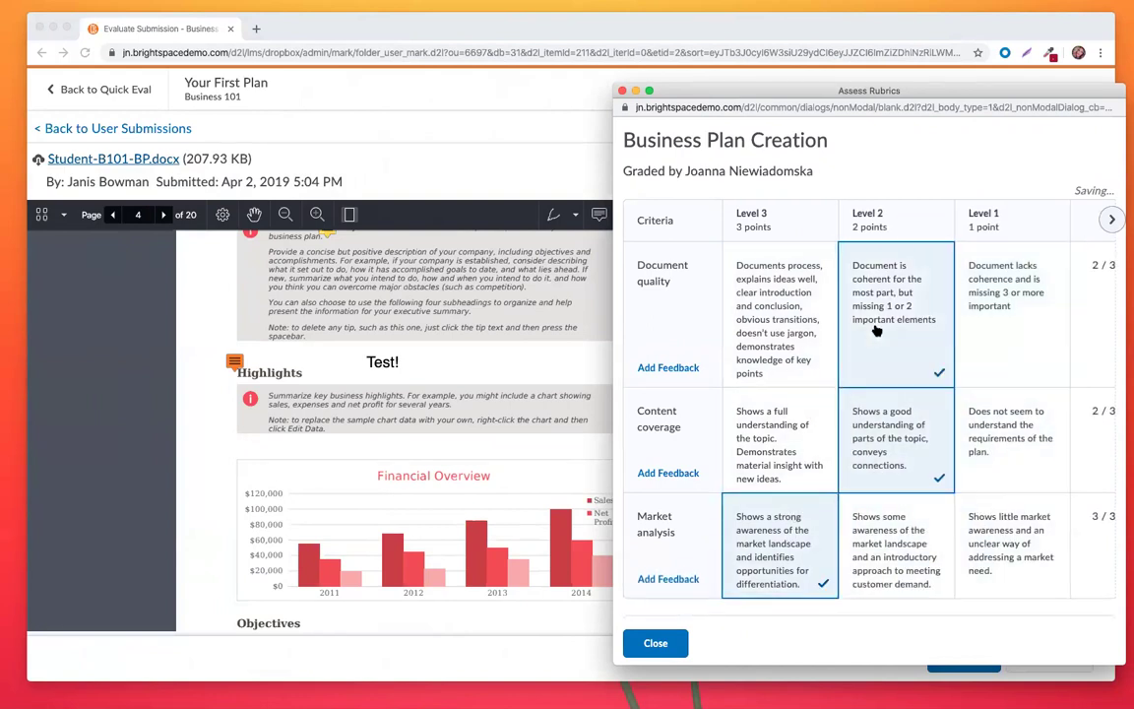
click(723, 307)
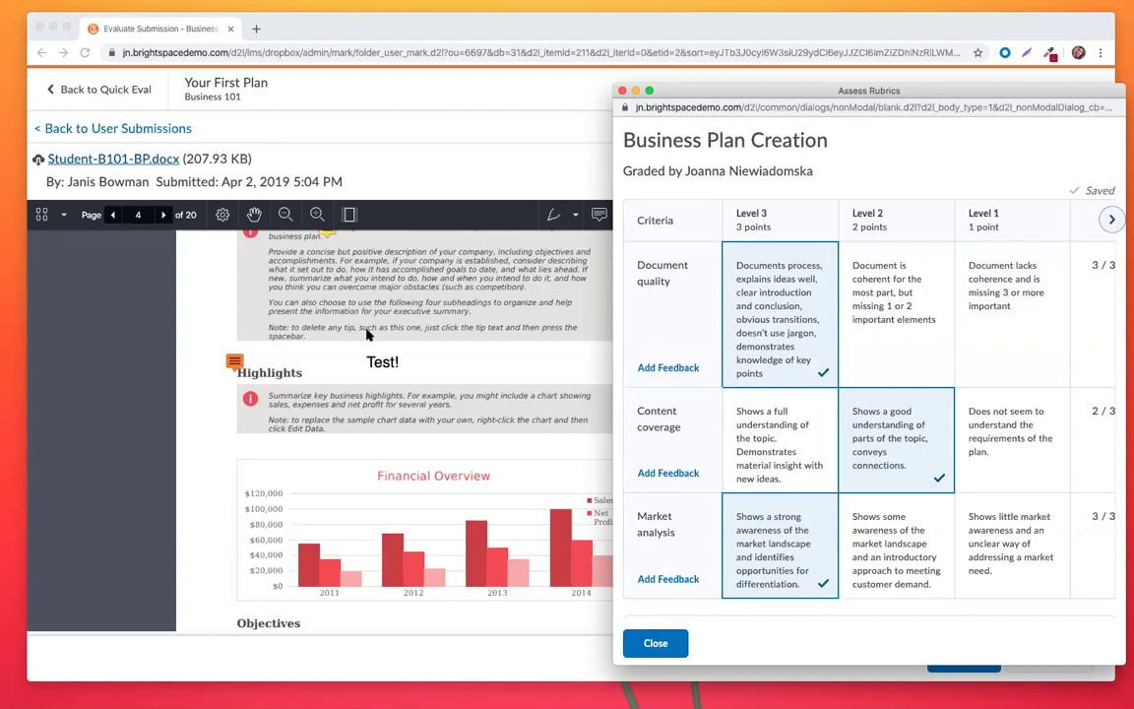
Add the criterion feedback "You've met all the points!" to Document quality and close the rubric
click(658, 368)
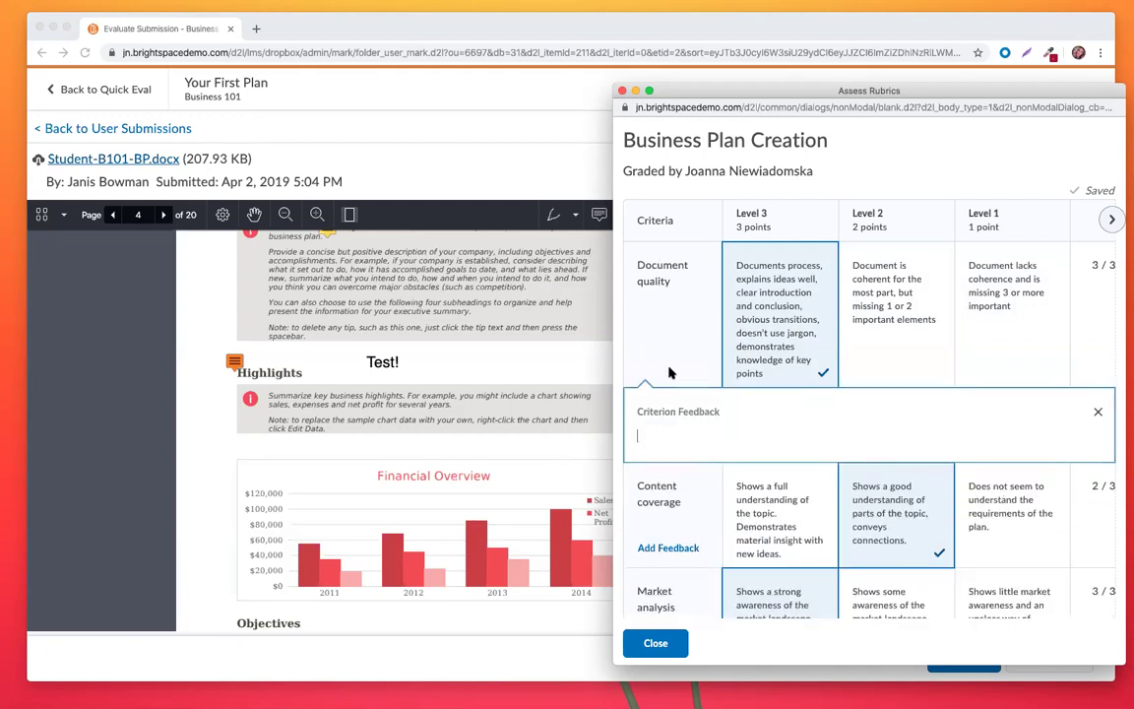
text(Y)
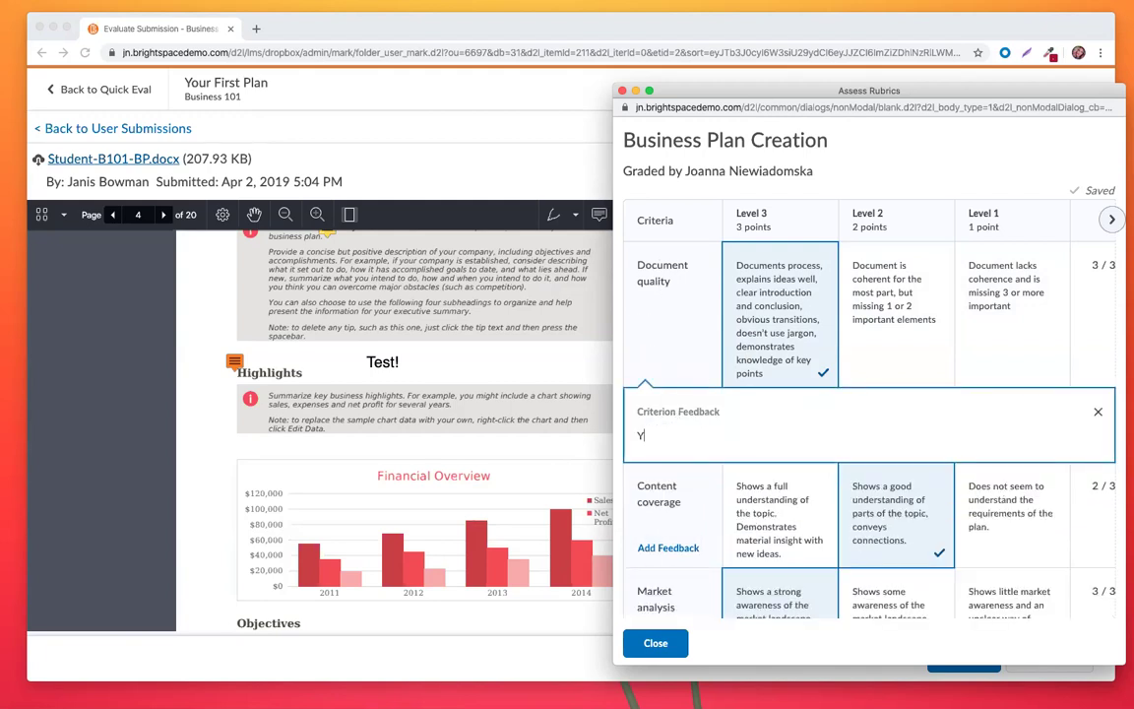
text(ou've met all the points!)
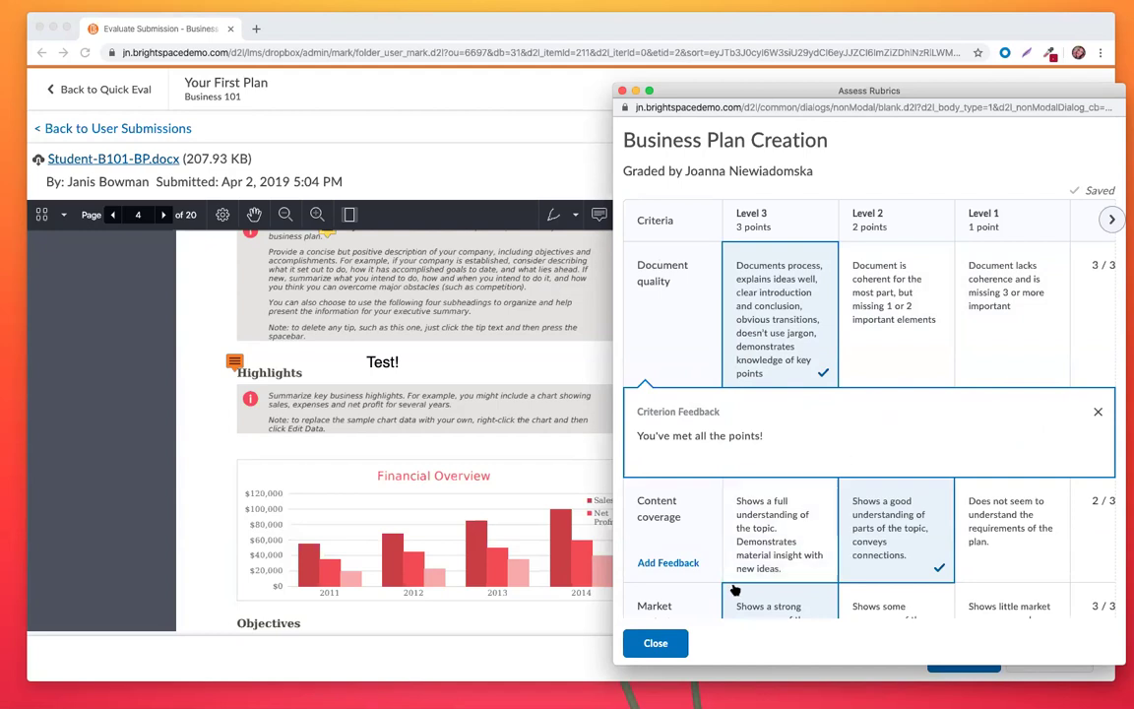
scroll(1004, 374, down, 4)
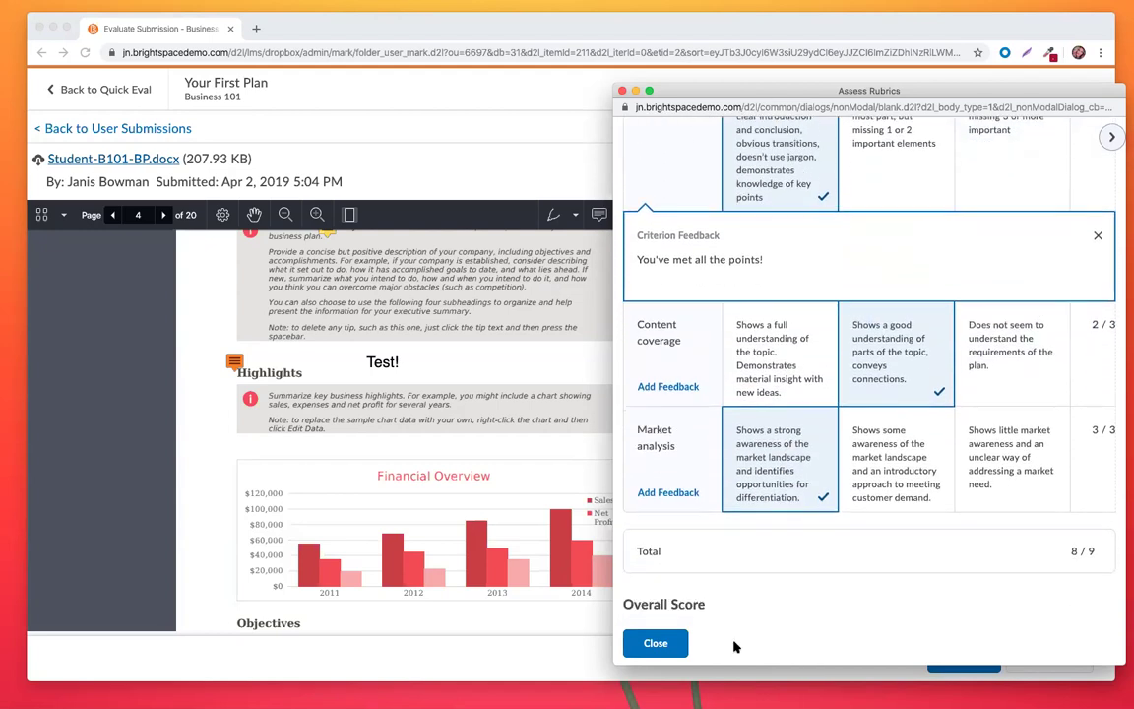
scroll(729, 605, up, 1)
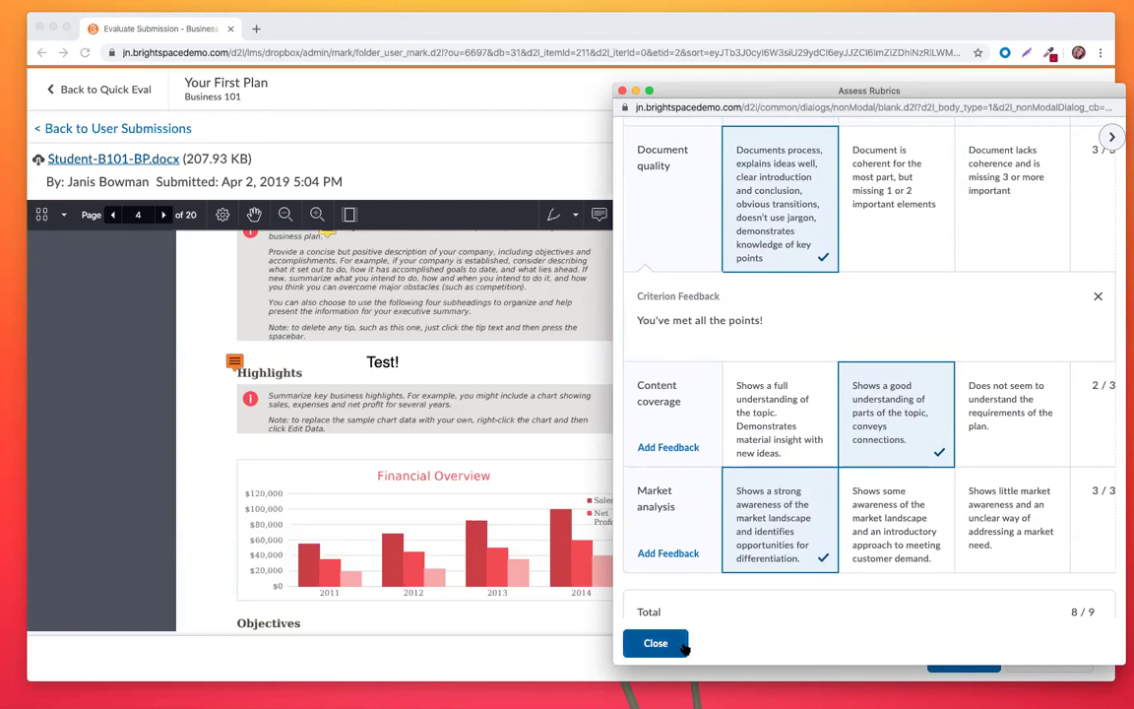
click(682, 645)
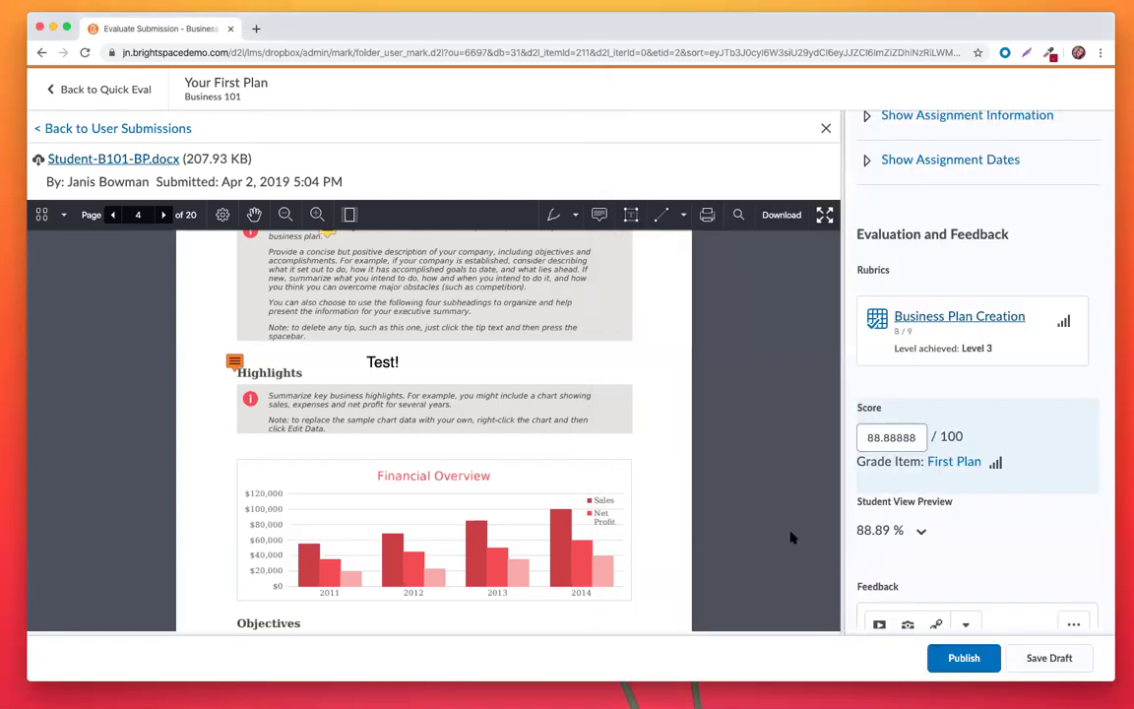
Review the assignment score transferred from the rubric, the student view preview and the Feedback section
click(905, 438)
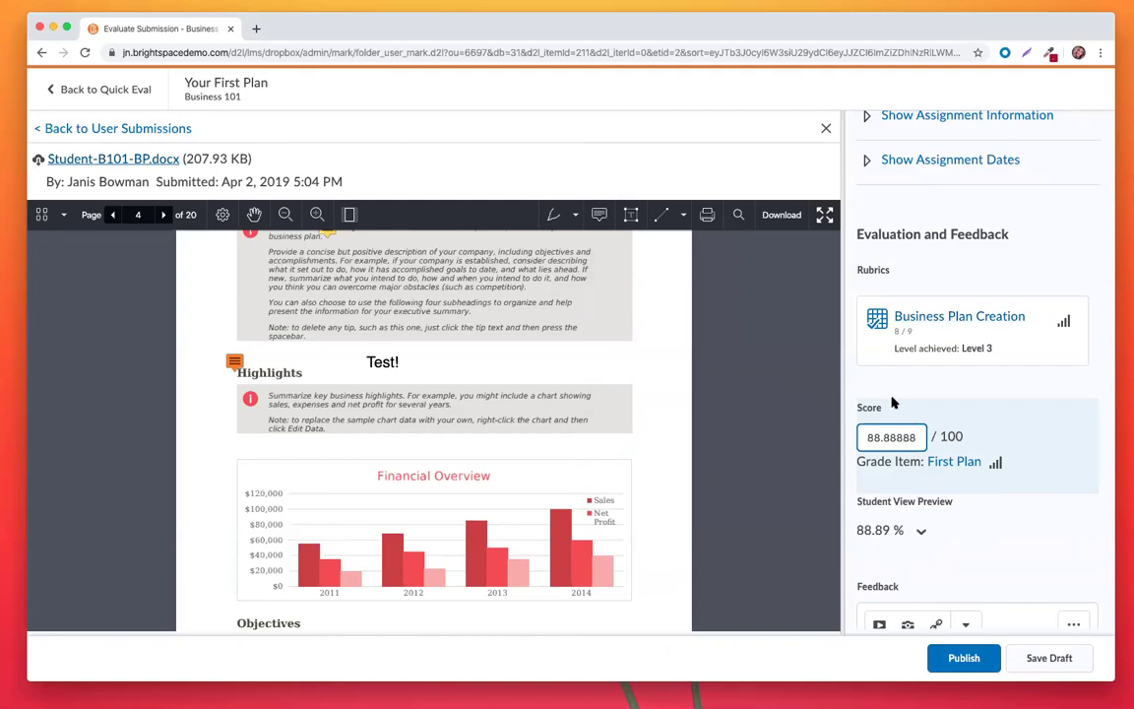
click(888, 394)
click(891, 437)
scroll(898, 439, down, 2)
scroll(898, 438, down, 3)
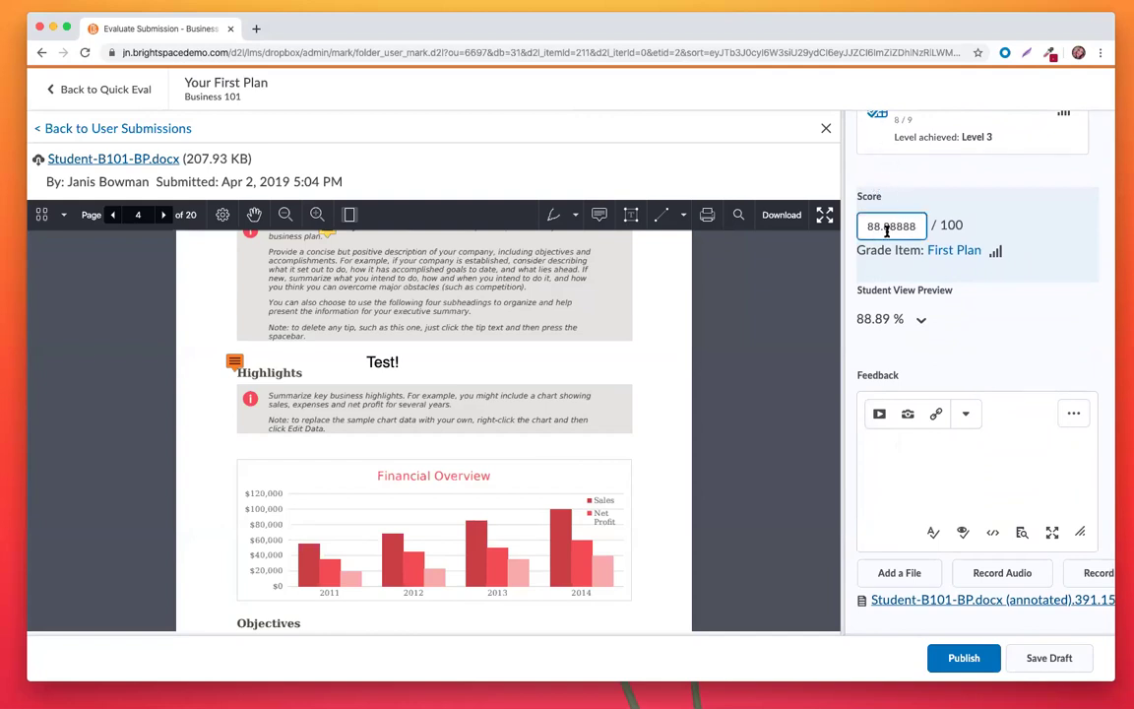
scroll(847, 430, down, 1)
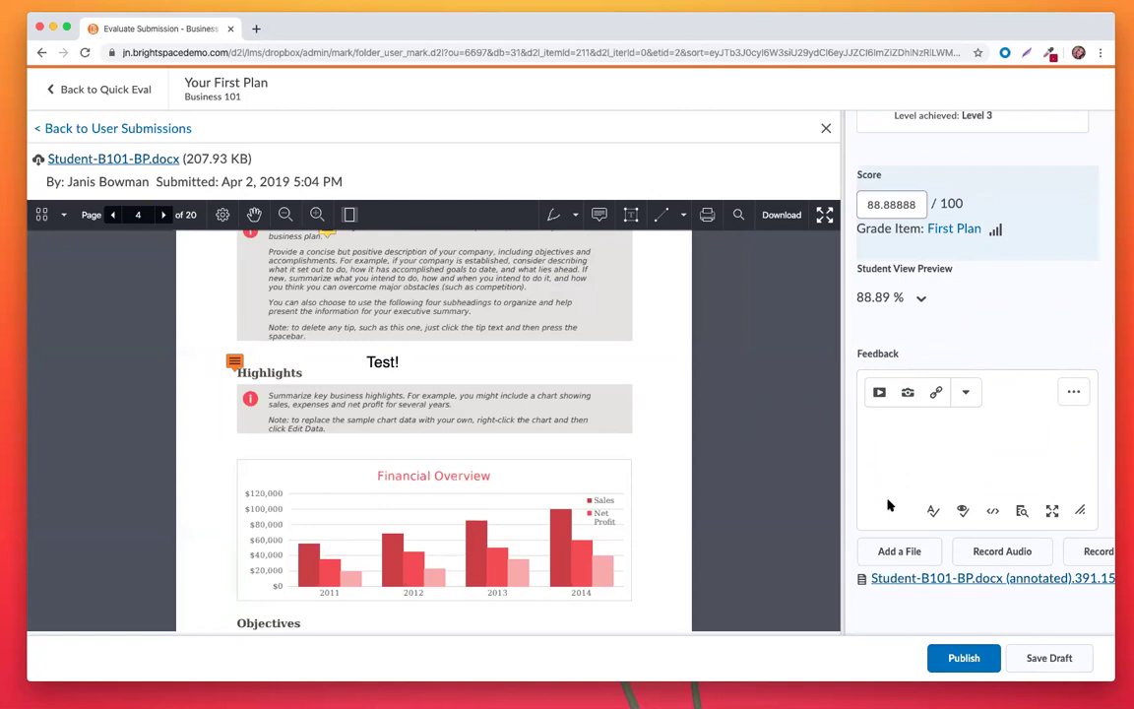
Look through the Insert Stuff sources available for the feedback and cancel without inserting anything
click(879, 394)
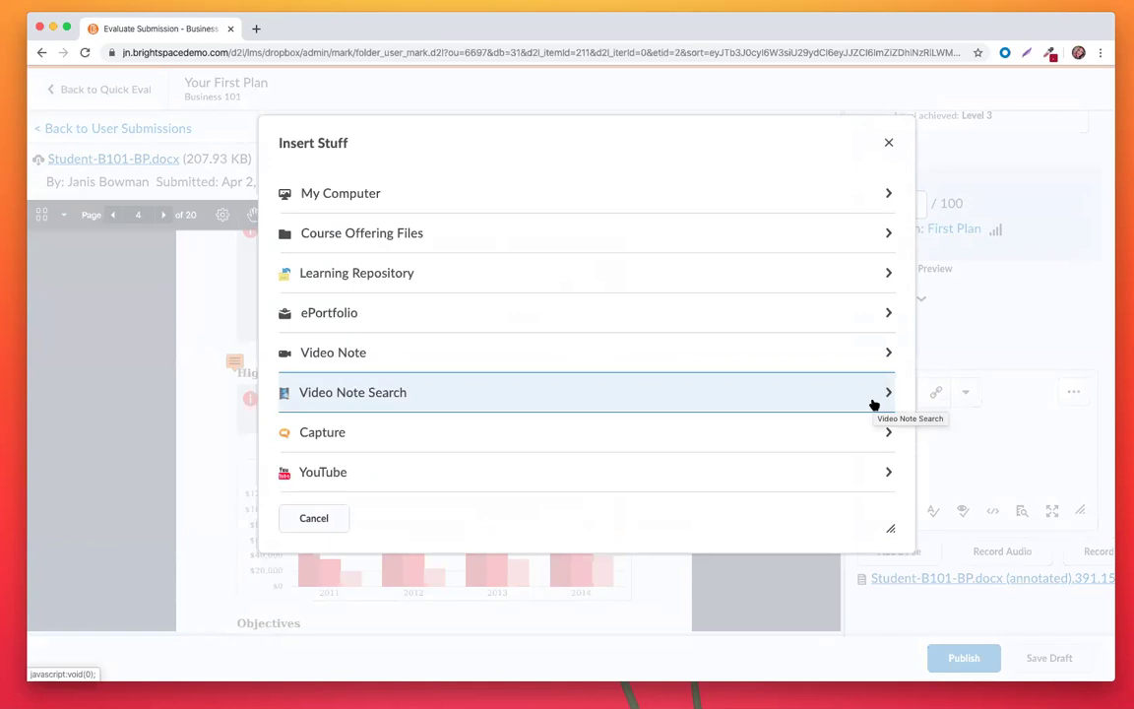
scroll(441, 379, down, 1)
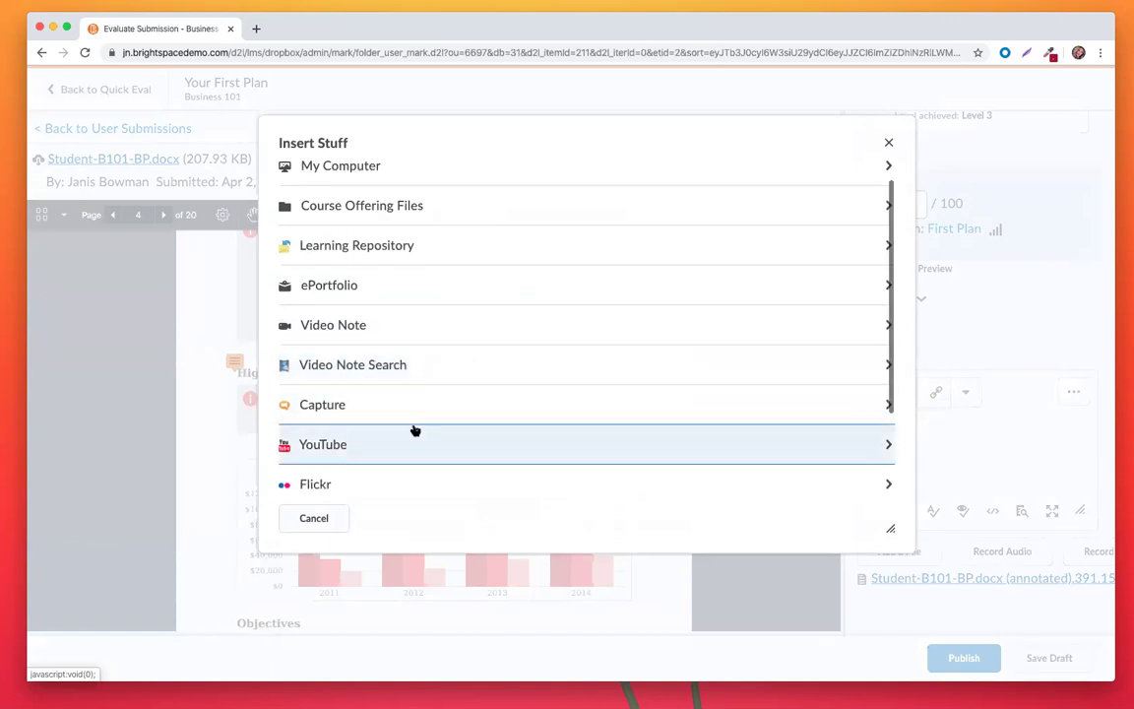
scroll(414, 430, down, 4)
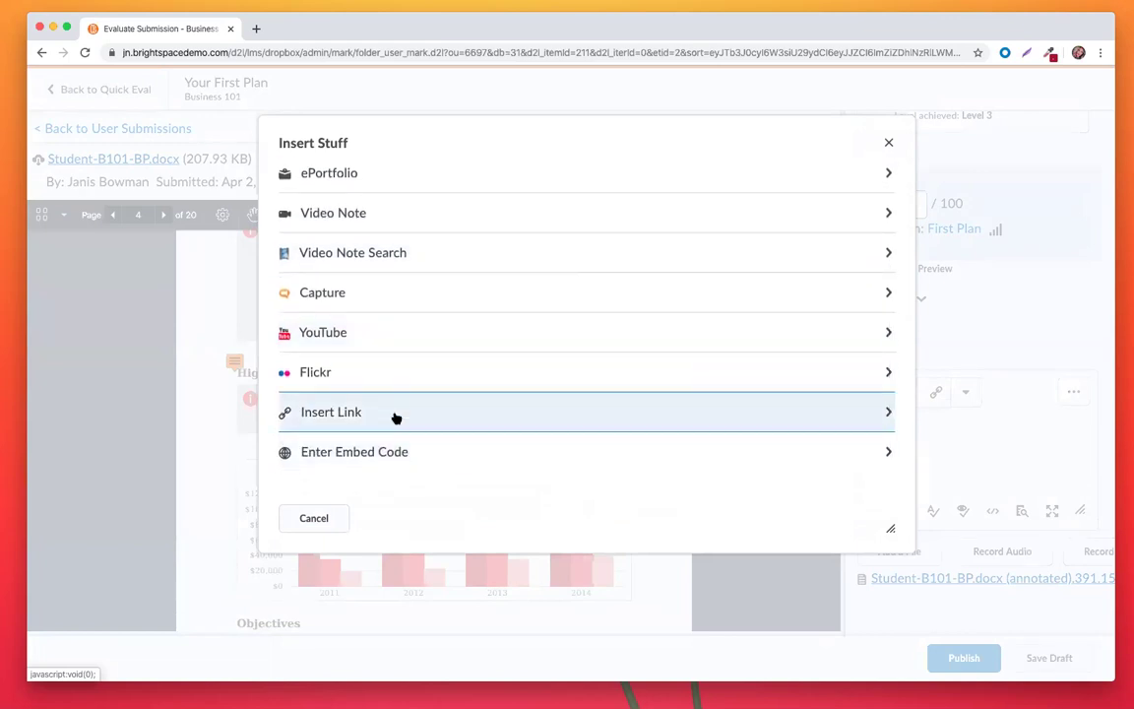
click(327, 518)
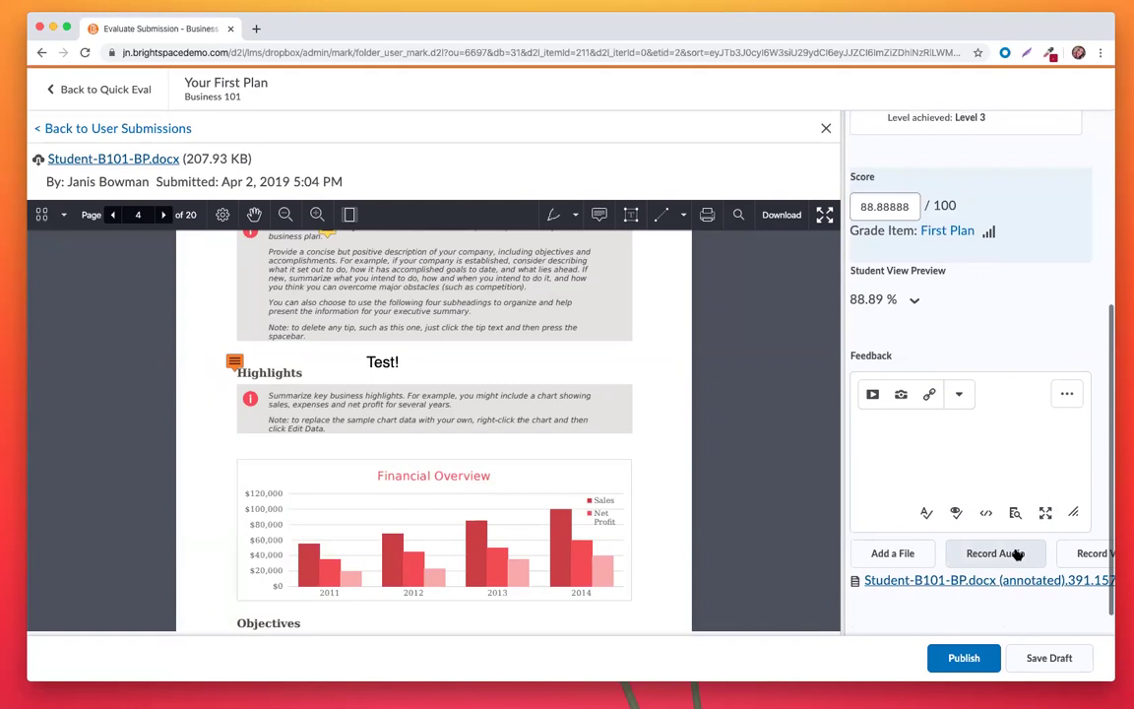
Check the file and recording options below the Feedback editor, and return to the annotated Executive Summary in the submission
scroll(1018, 552, right, 2)
scroll(1034, 555, left, 2)
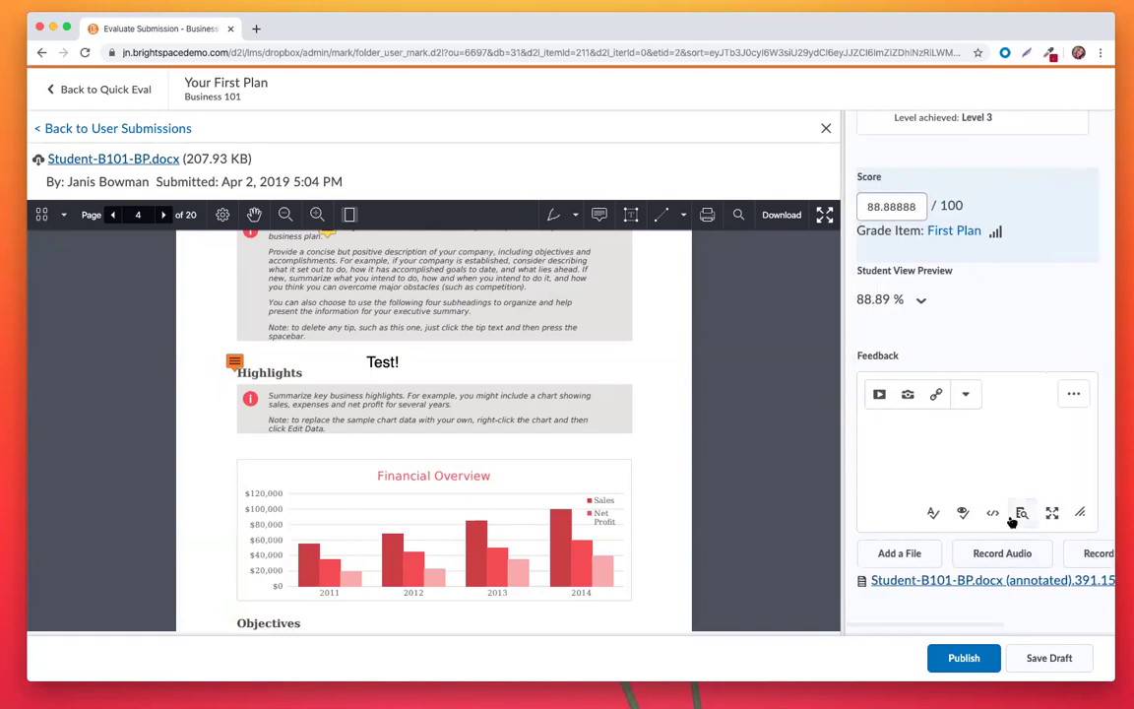
click(978, 436)
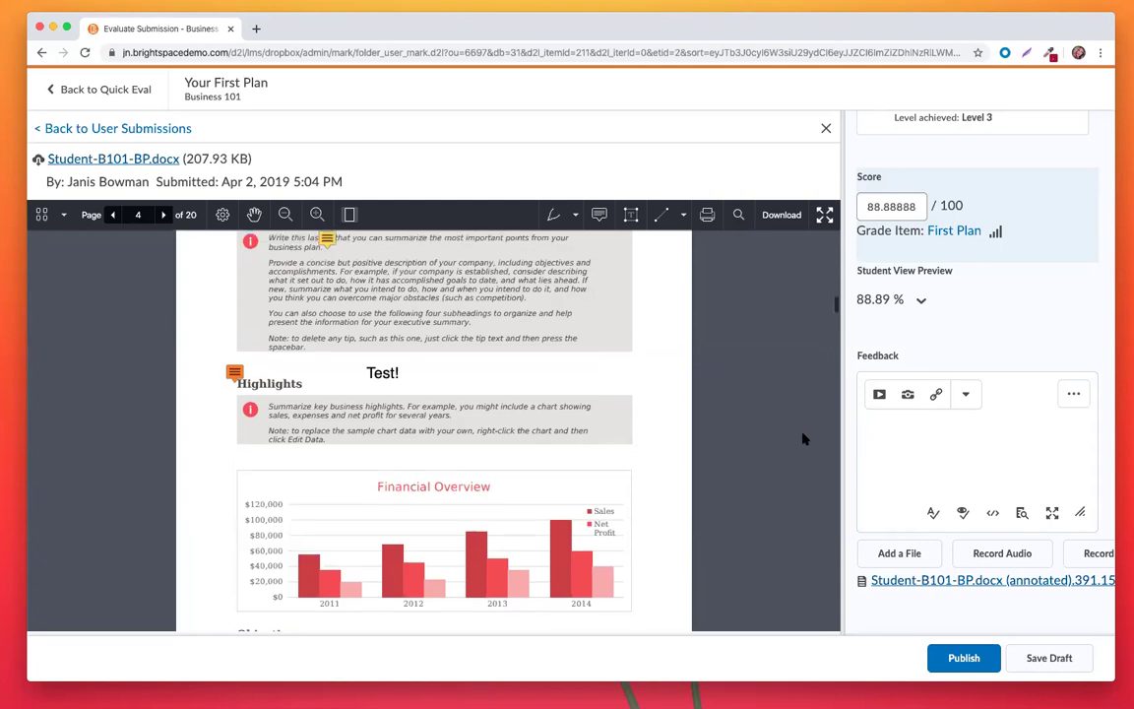
scroll(800, 444, up, 2)
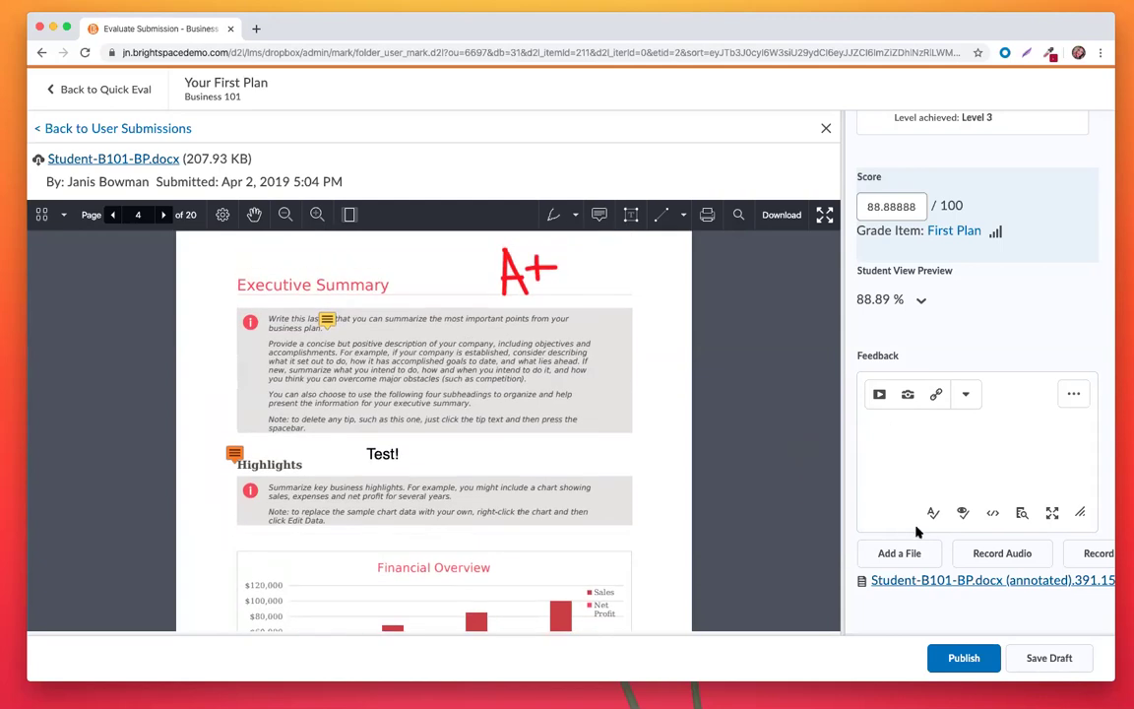
Save the evaluation of the Your First Plan submission as a draft and return to the Quick Eval submissions list
click(1056, 658)
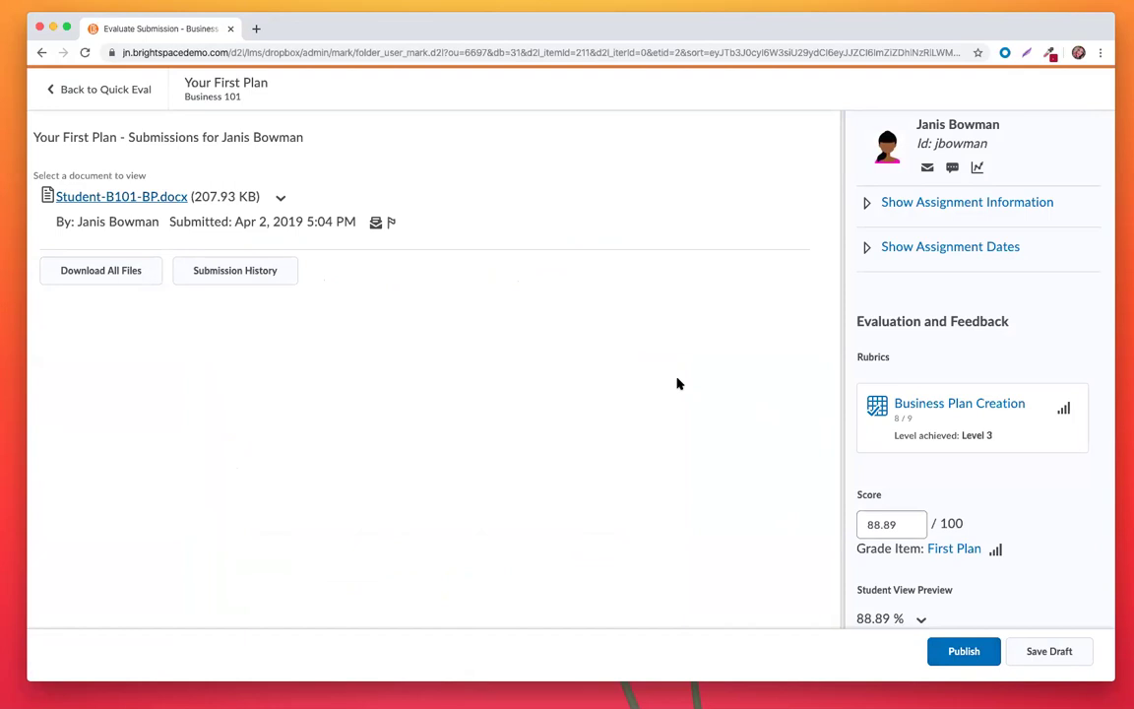
click(135, 94)
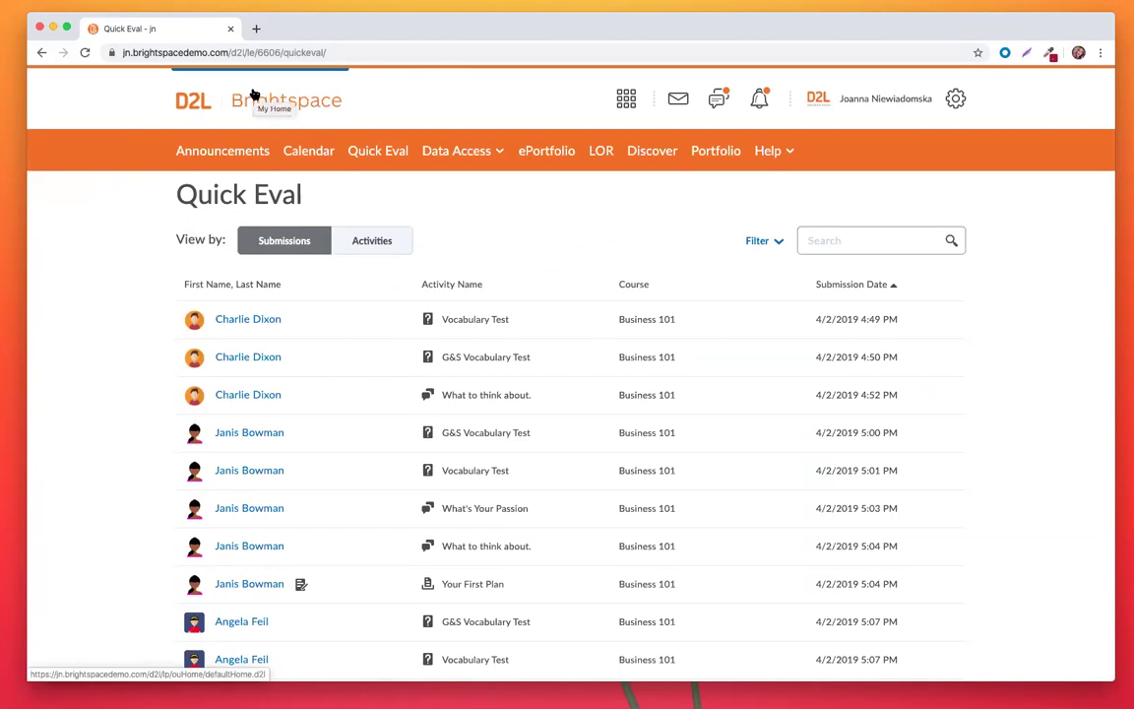
click(289, 242)
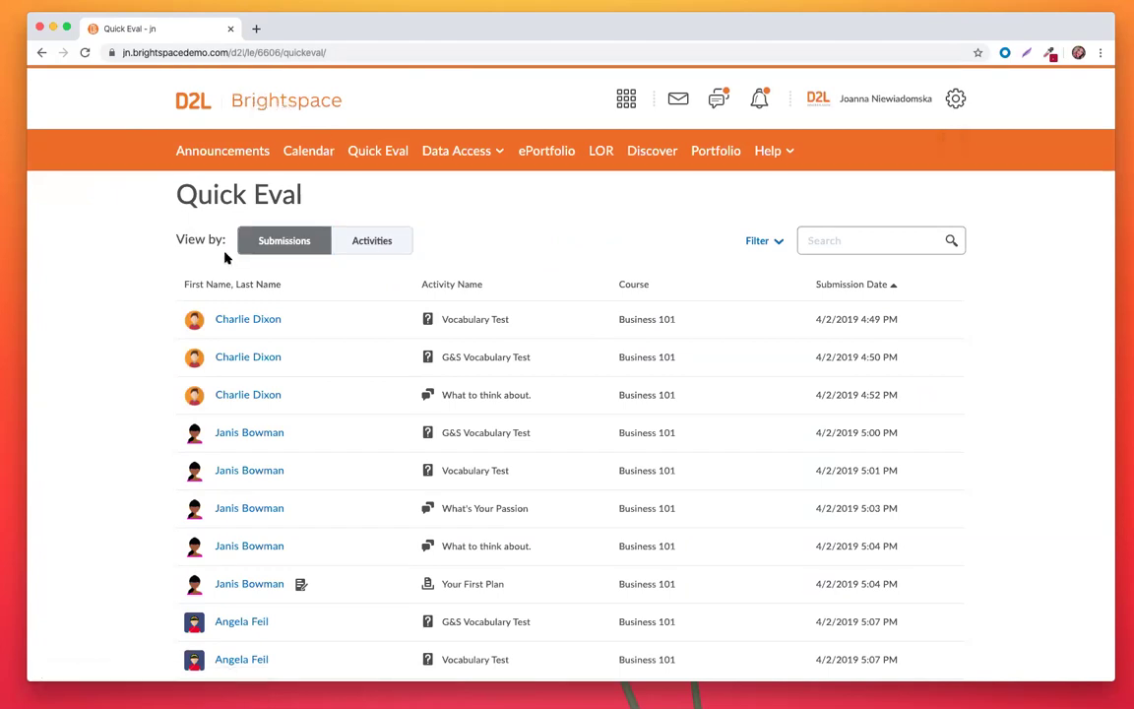
Switch Quick Eval to view by activities and look over the Business 101 discussions, assignment and quizzes with their progress indicators
click(373, 244)
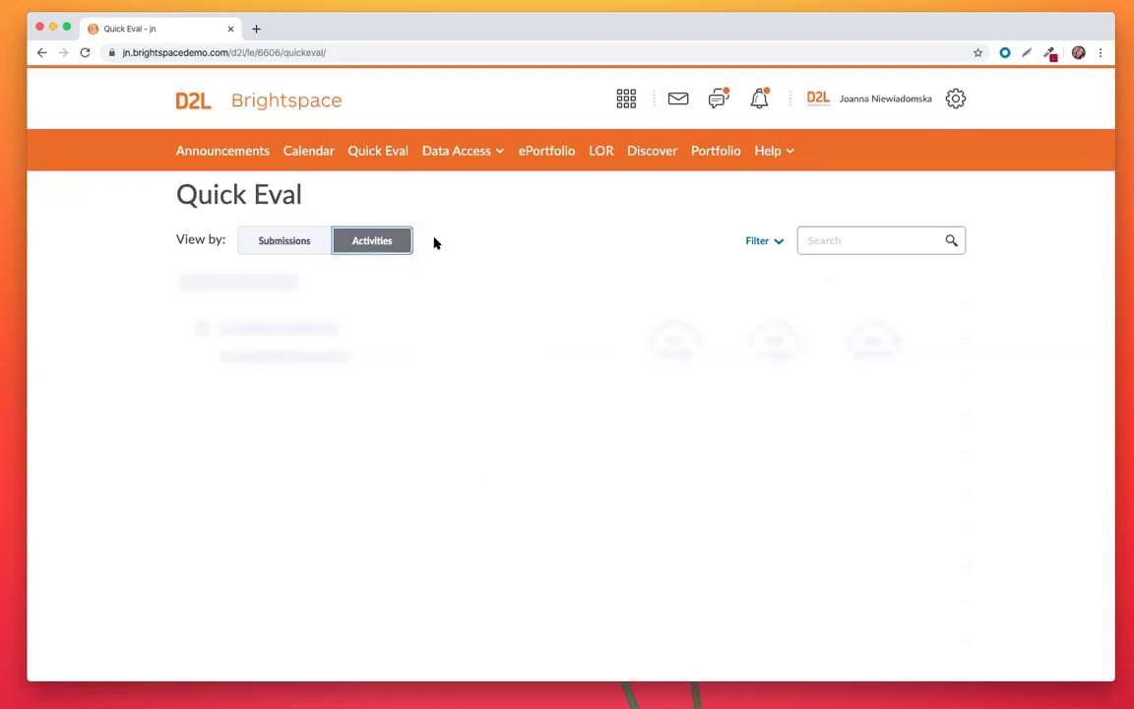
scroll(434, 243, down, 1)
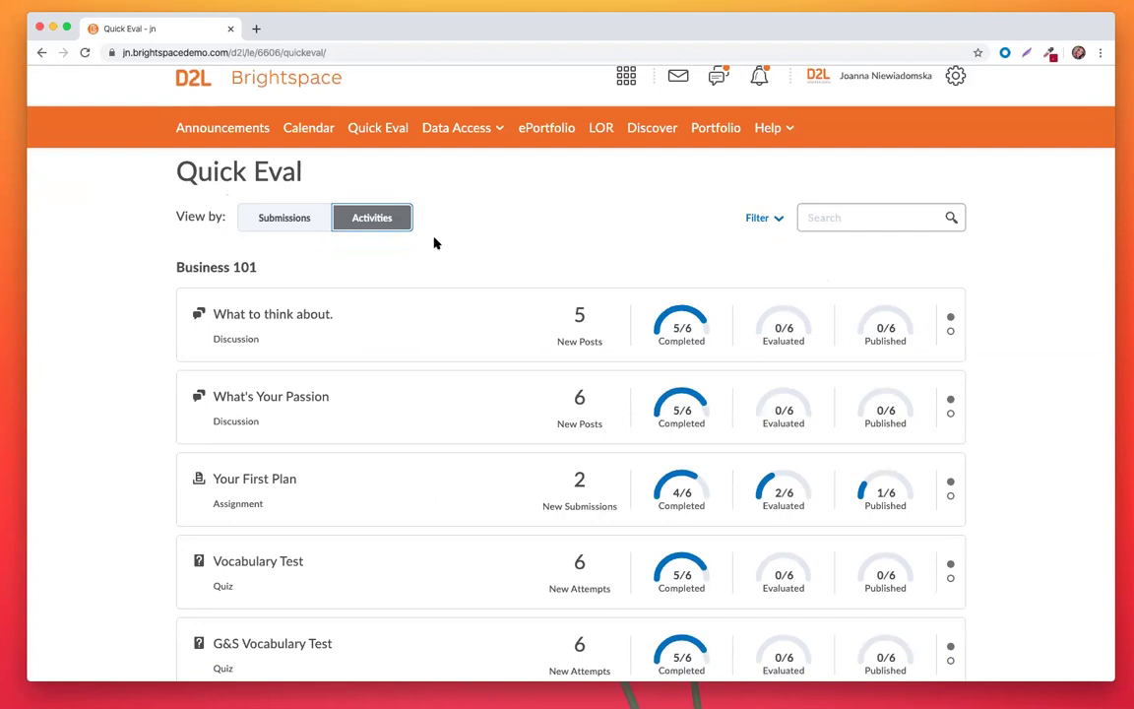
scroll(435, 243, down, 1)
mouse_move(413, 314)
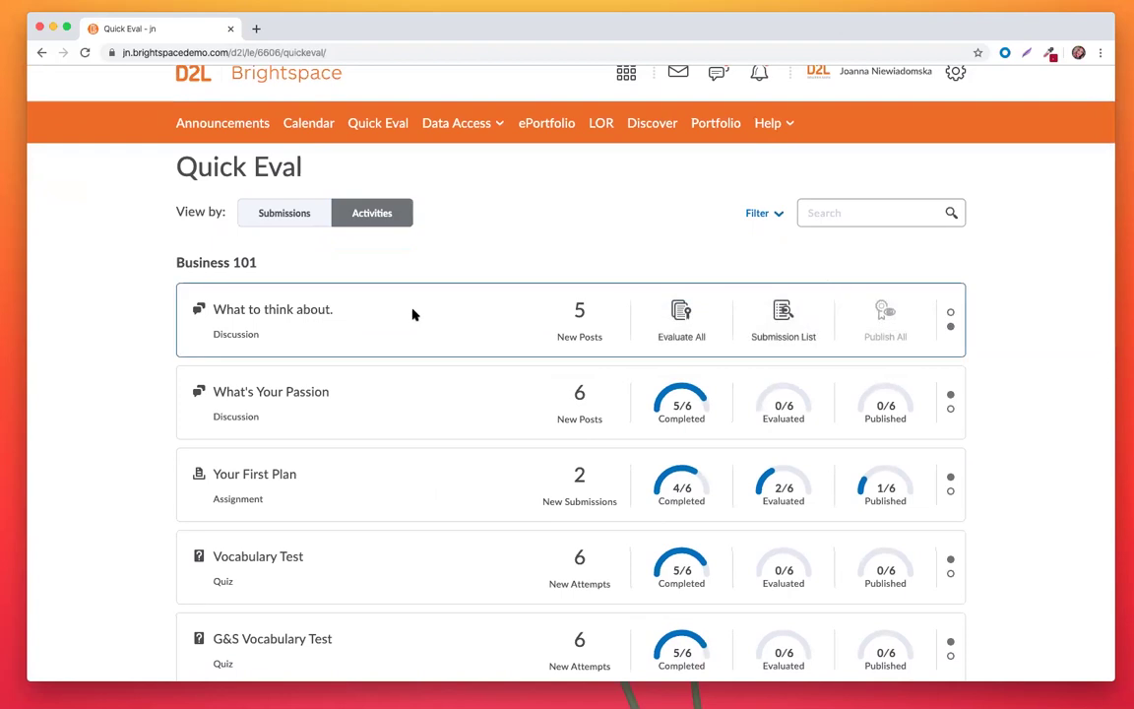
mouse_move(427, 462)
mouse_move(217, 391)
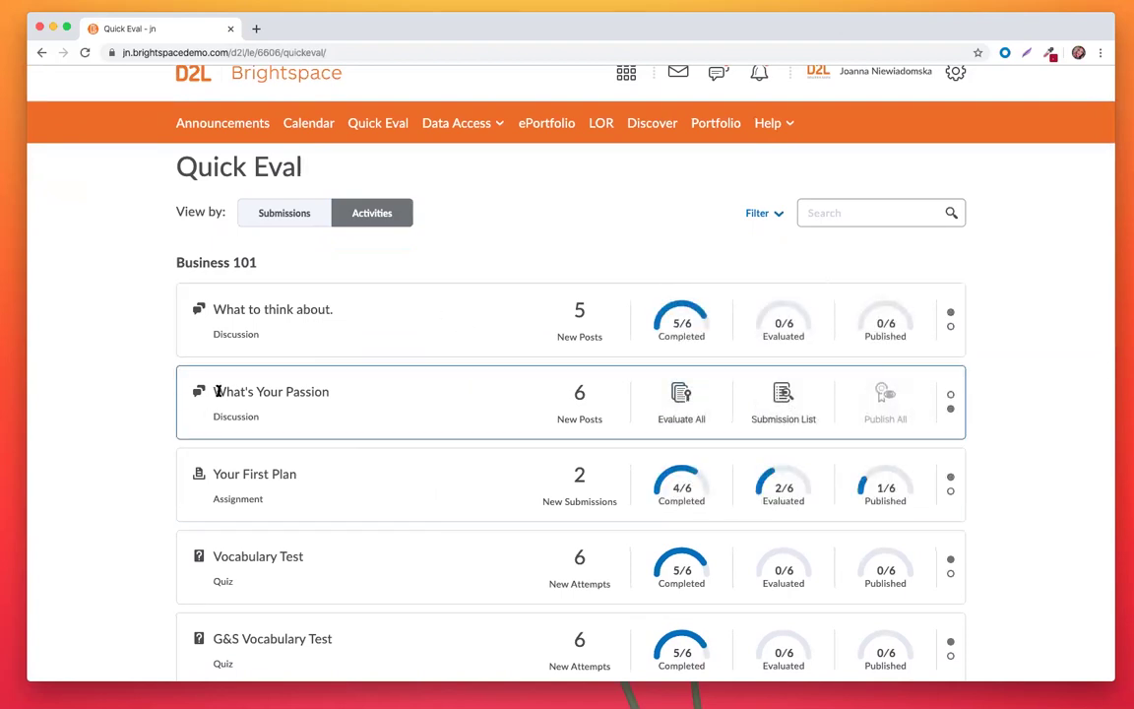
mouse_move(305, 594)
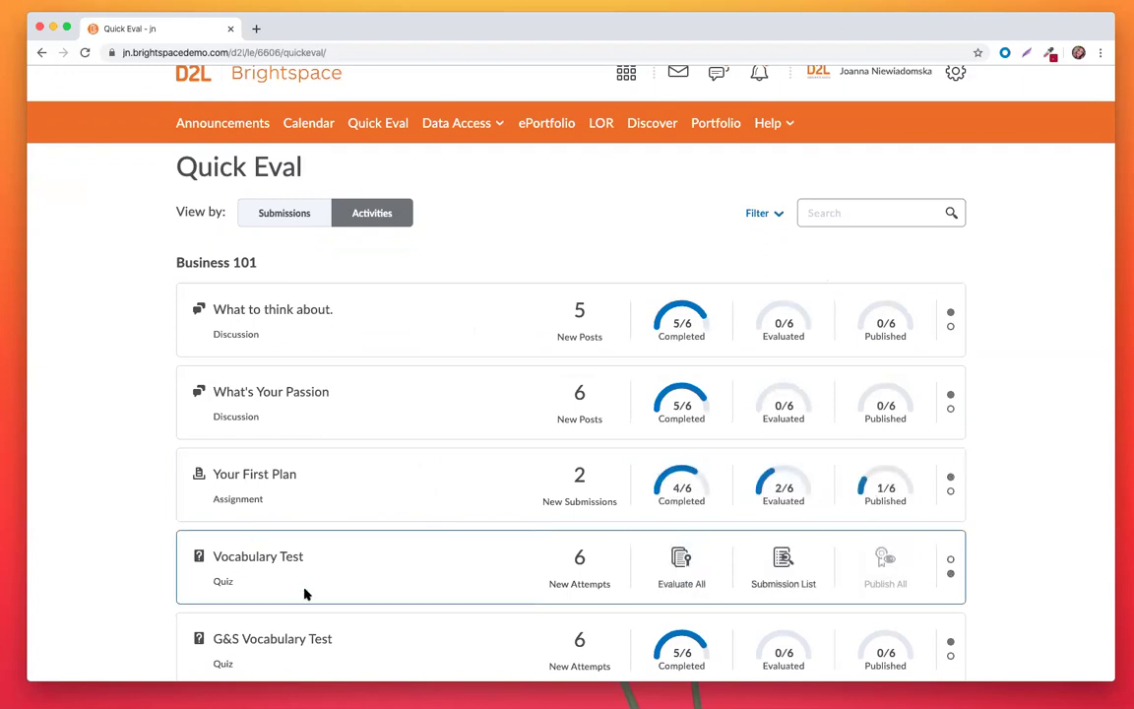
Examine the Evaluate All, Submission List and Publish All options for What to think about. and Your First Plan
mouse_move(565, 300)
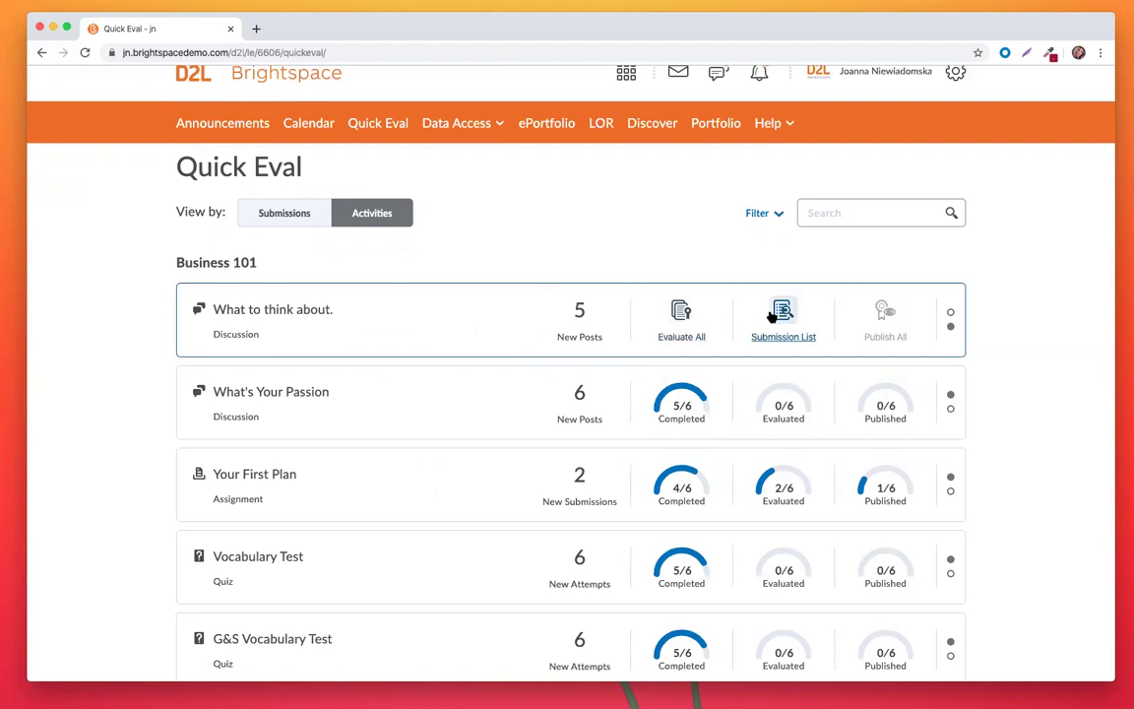
mouse_move(668, 321)
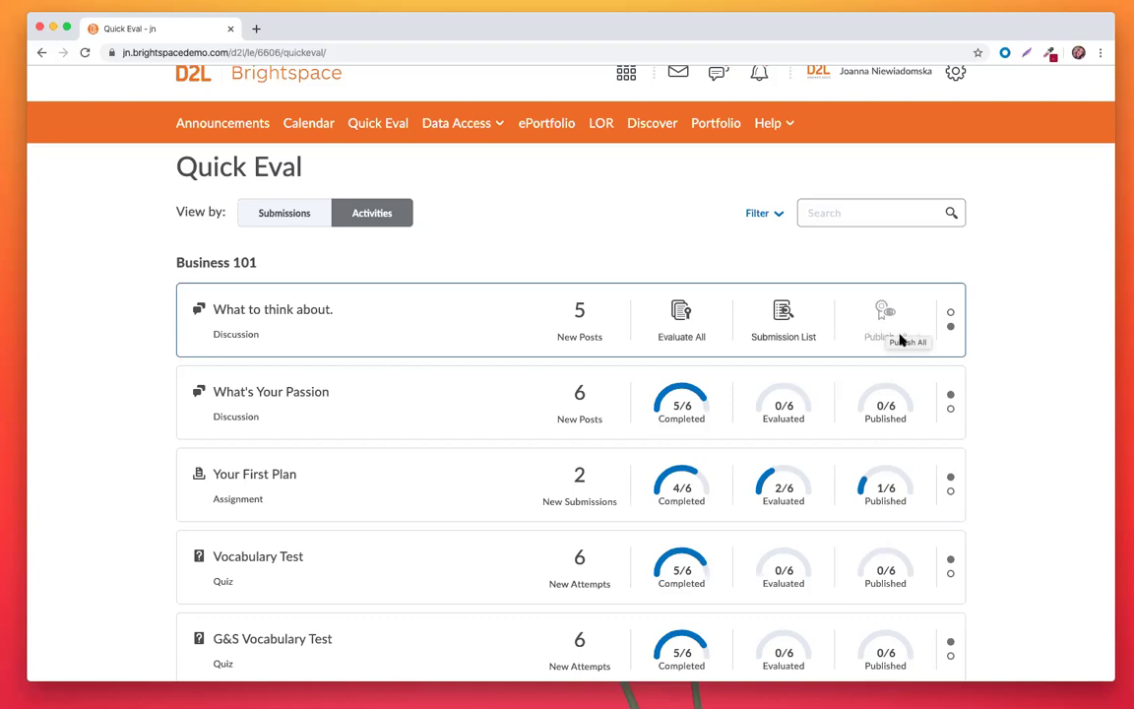
scroll(994, 360, down, 5)
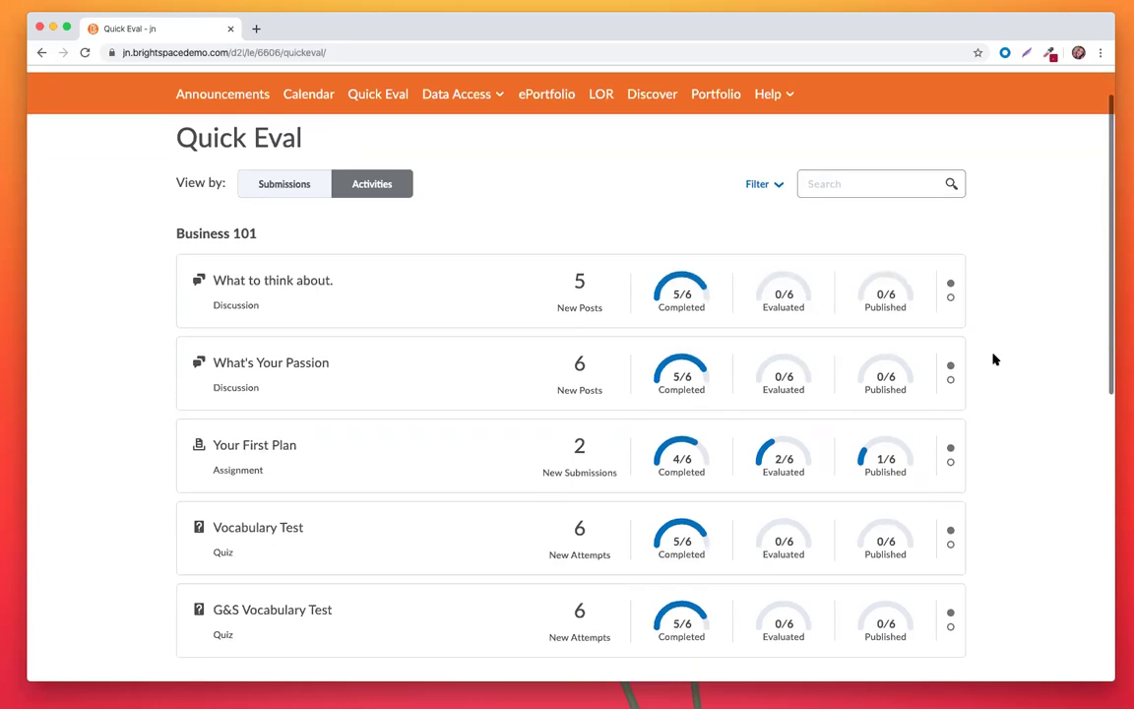
mouse_move(853, 327)
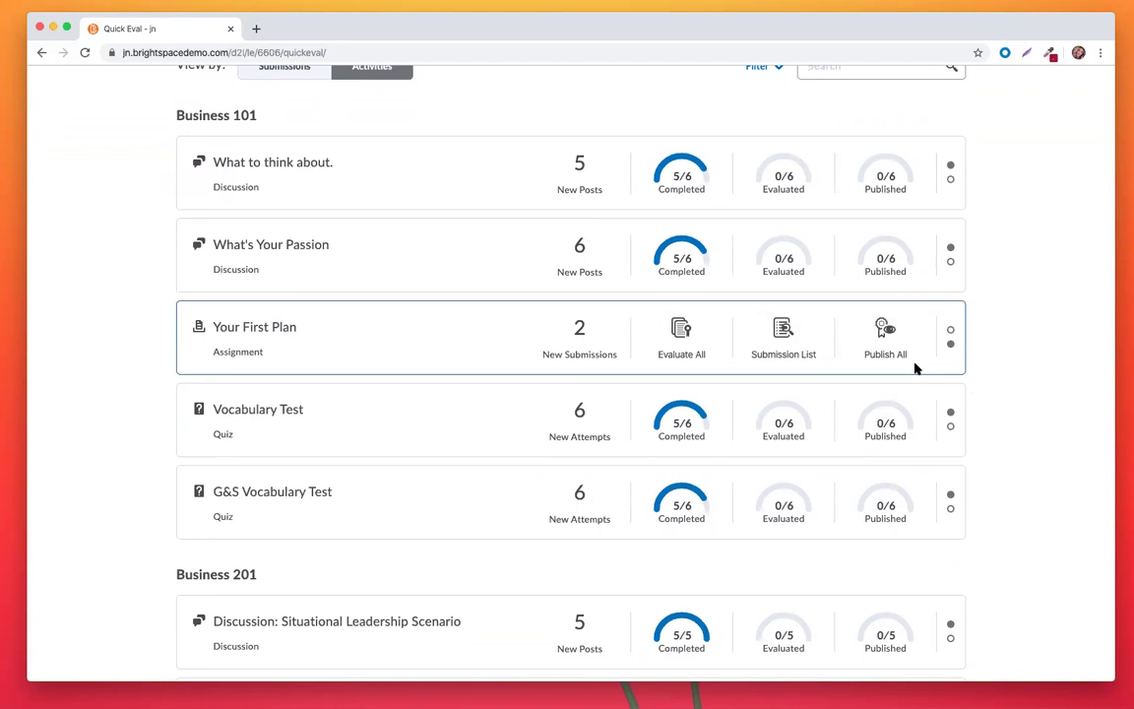
Go back to the Brightspace homepage and open the Grades tool of the English 1101 course
scroll(895, 367, up, 3)
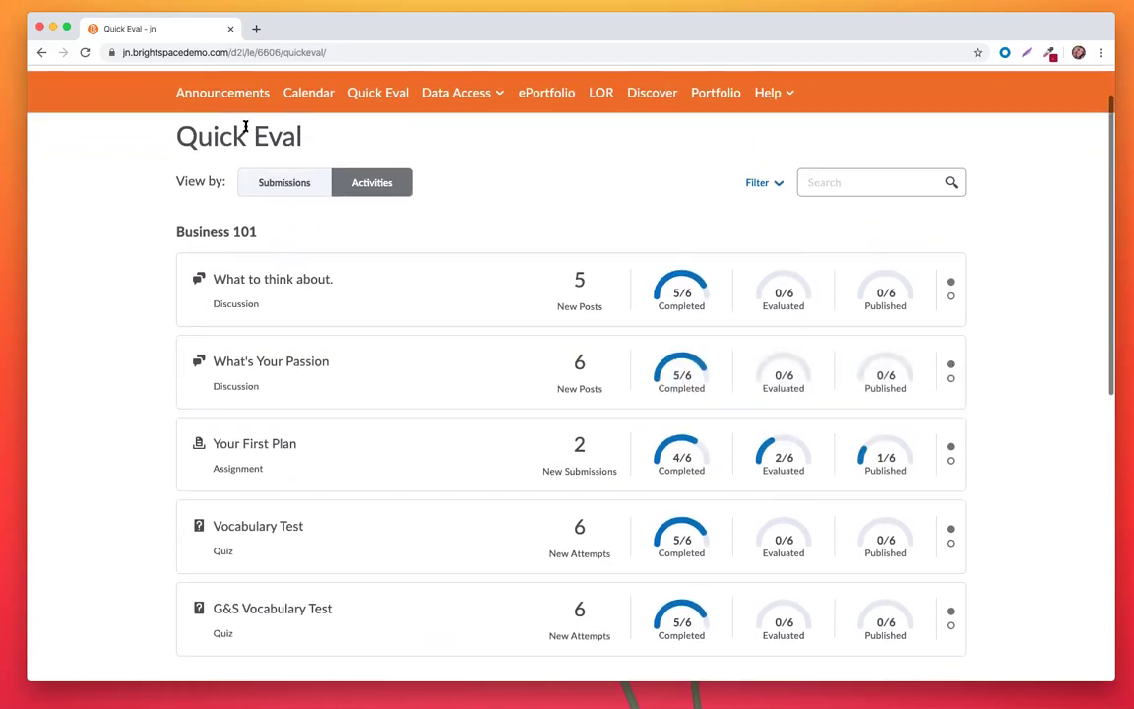
scroll(249, 135, up, 2)
click(263, 113)
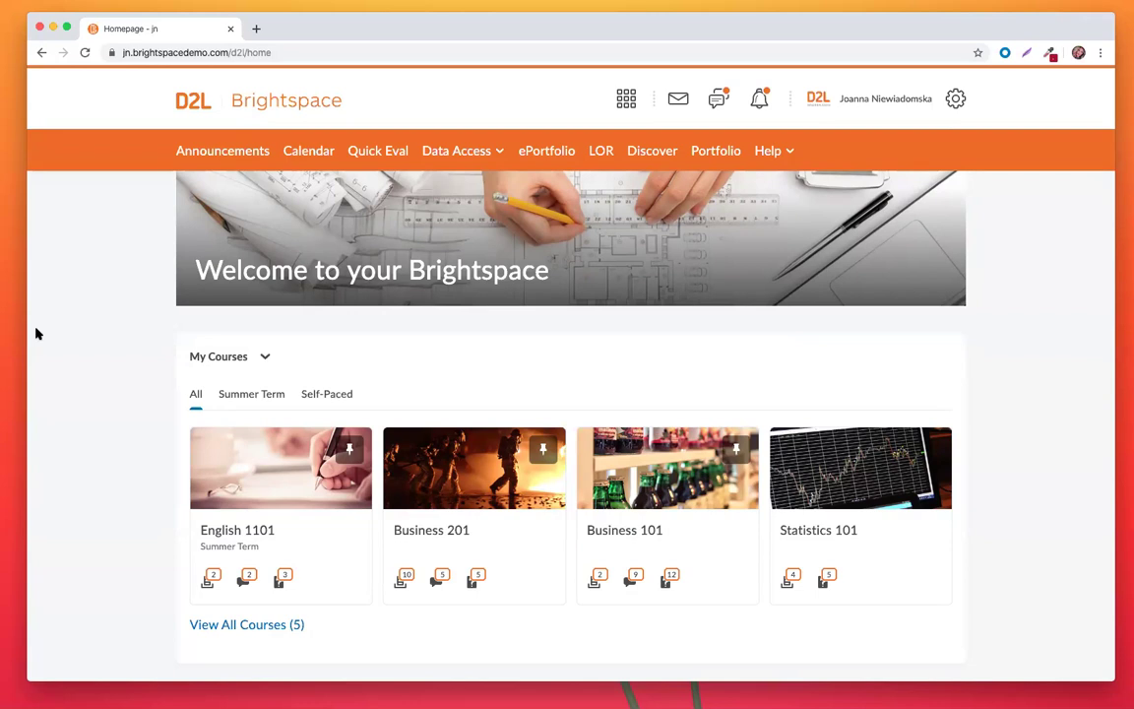
click(246, 462)
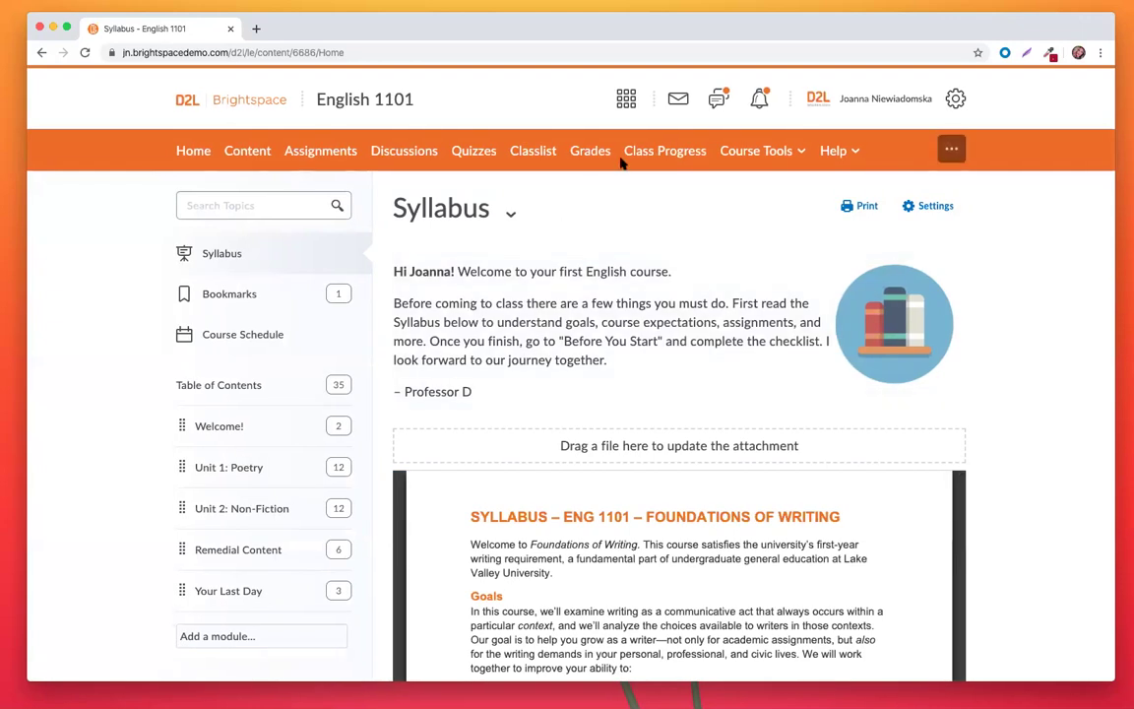
click(590, 154)
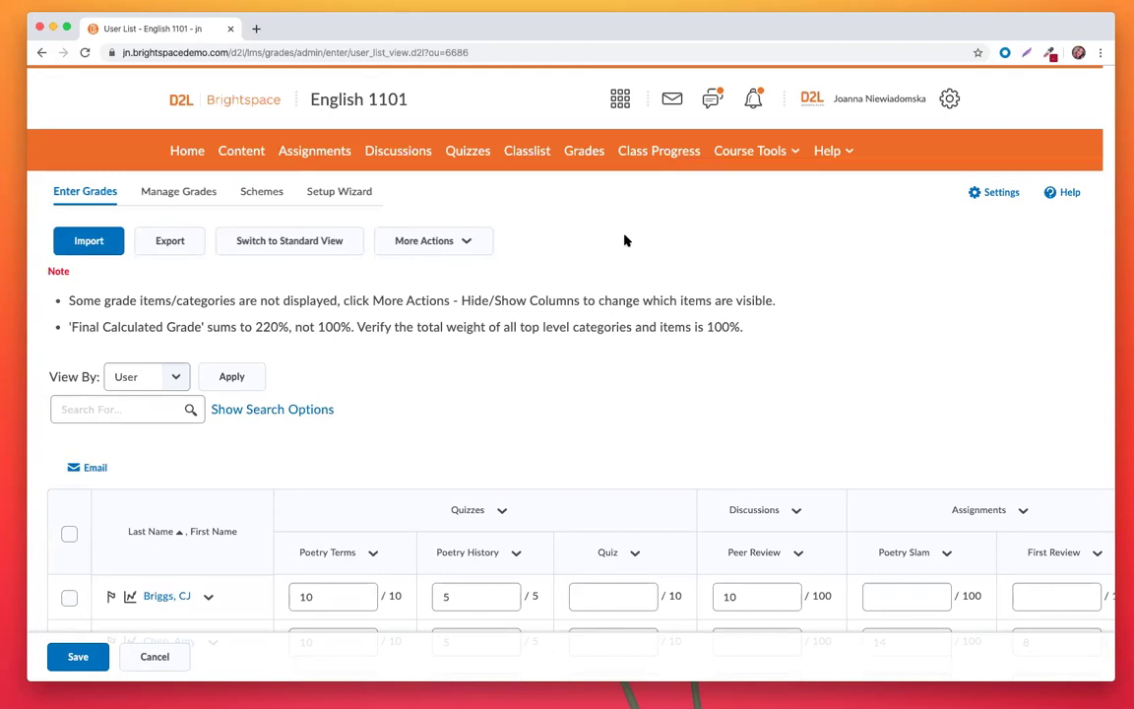
Read the gradebook notes about hidden grade items and the Final Calculated Grade weighting
scroll(529, 367, down, 2)
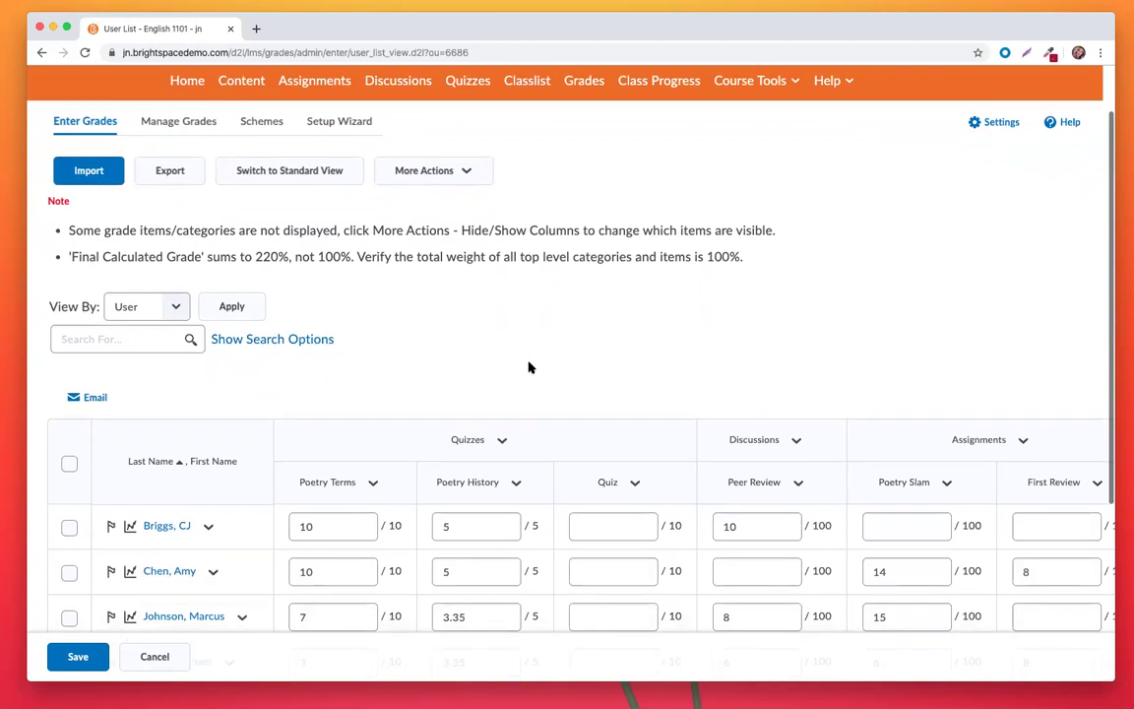
scroll(529, 367, down, 1)
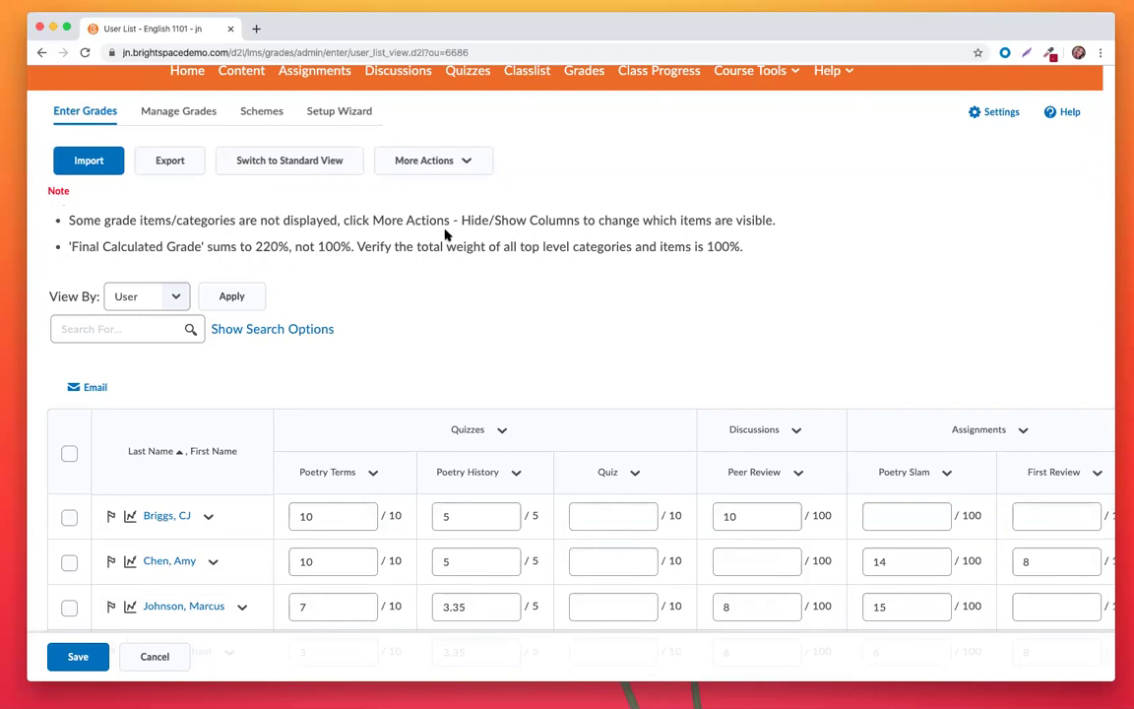
drag(255, 246, 350, 248)
click(352, 257)
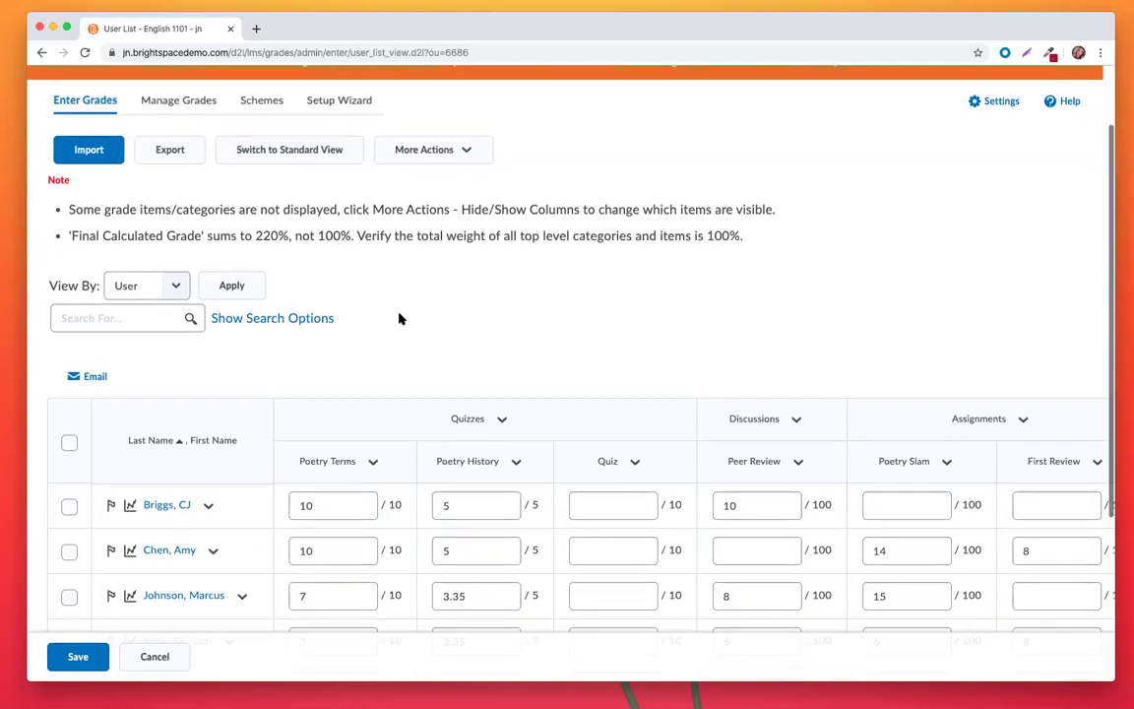
Look through the grade columns in the spreadsheet view, from Poetry Terms across to Final Calculated Grade
scroll(399, 318, down, 3)
scroll(399, 318, down, 3)
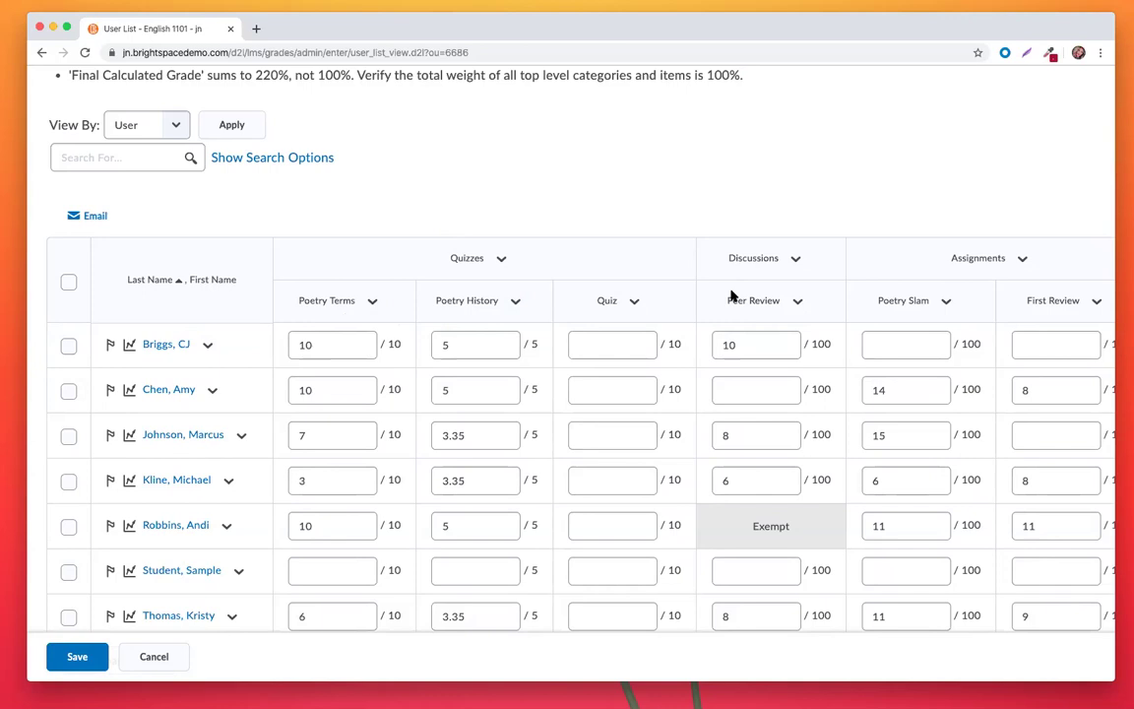
scroll(733, 300, up, 1)
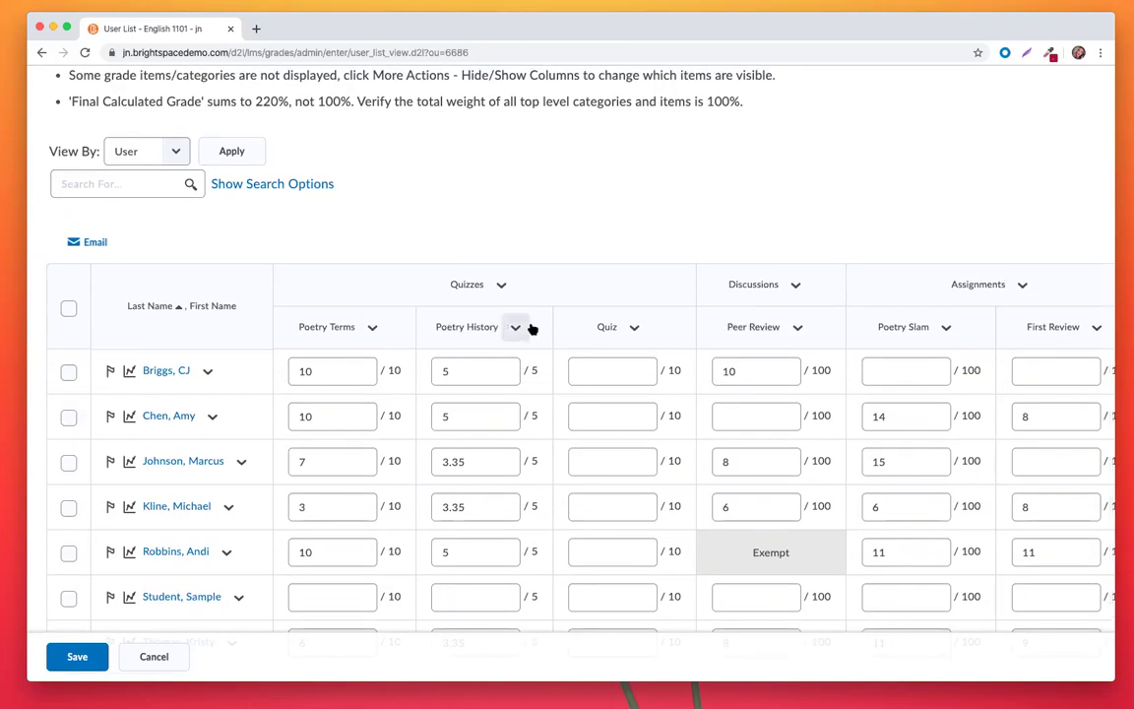
scroll(891, 331, right, 1)
scroll(891, 331, right, 5)
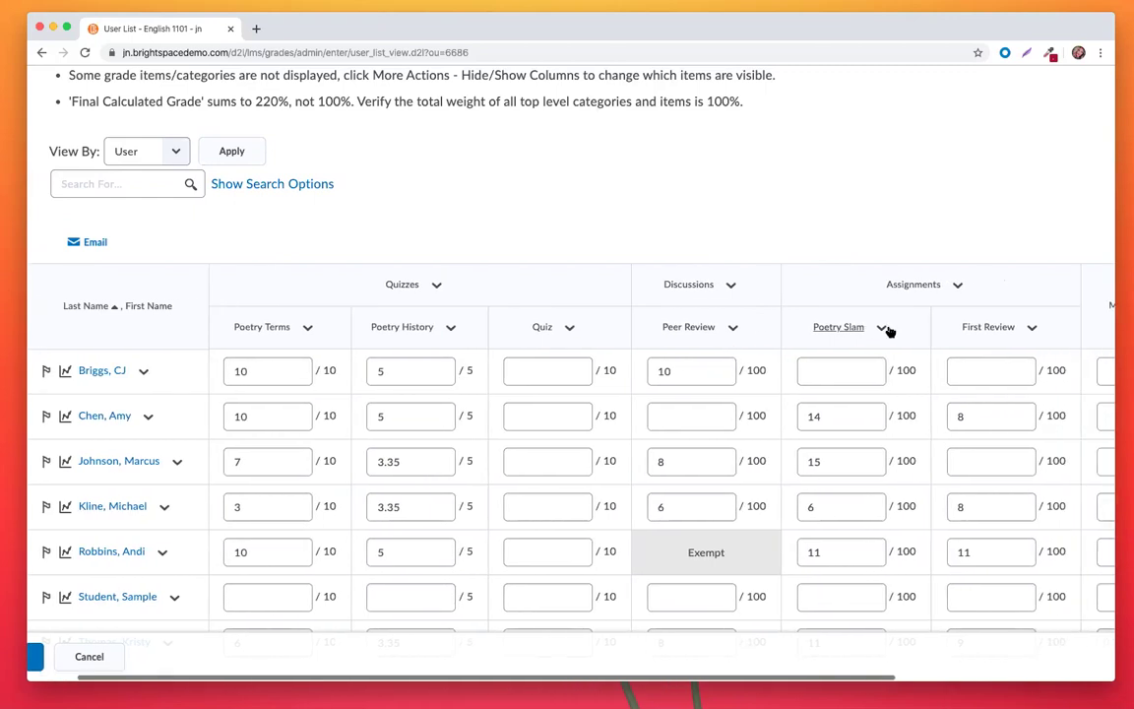
scroll(881, 330, right, 2)
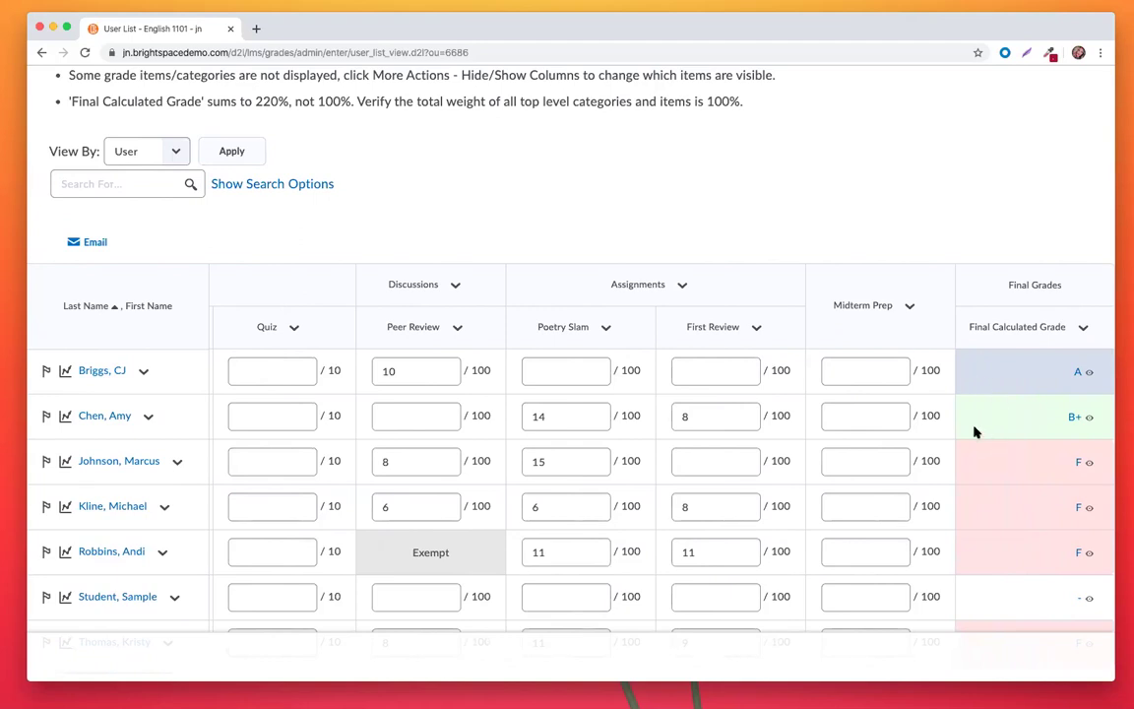
scroll(623, 326, left, 5)
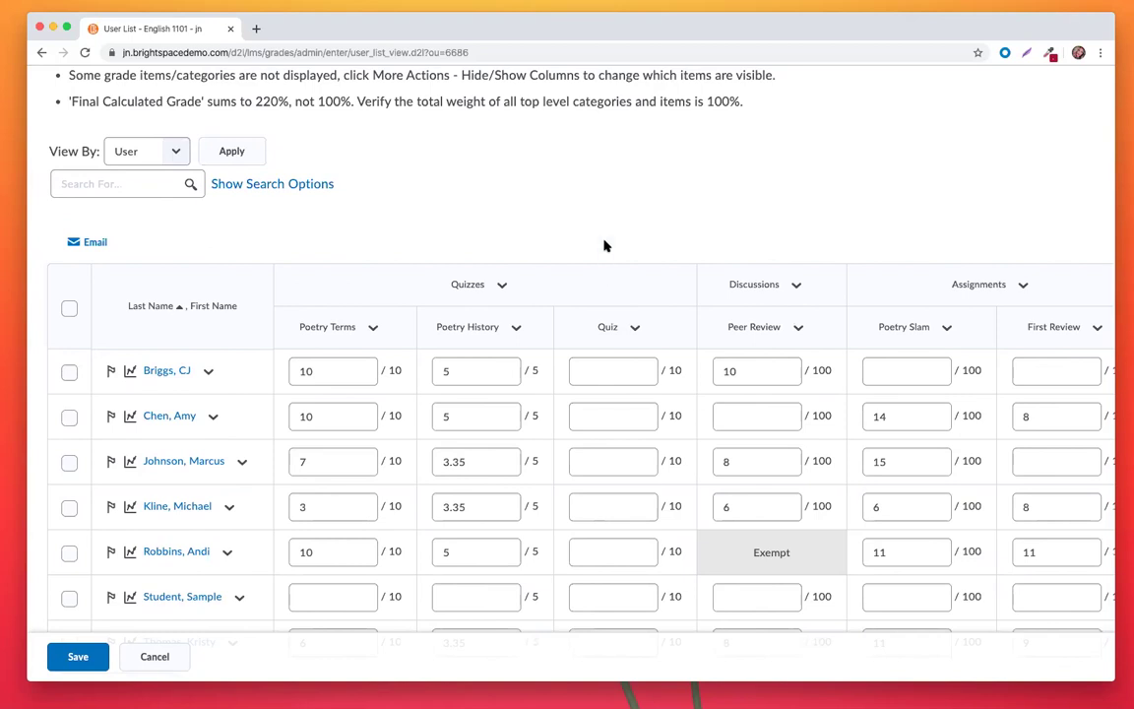
Move through the first student's editable grade fields from Poetry Terms to the Peer Review discussion
scroll(601, 245, down, 1)
click(353, 363)
key(Tab)
key(Tab)
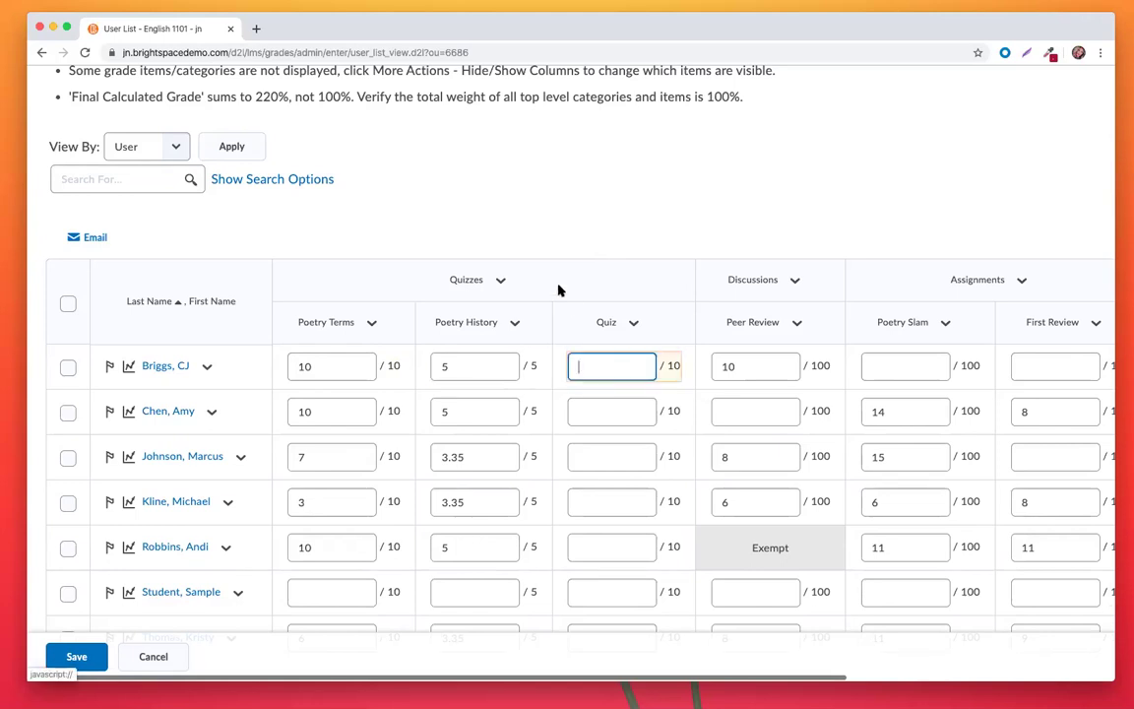
key(Tab)
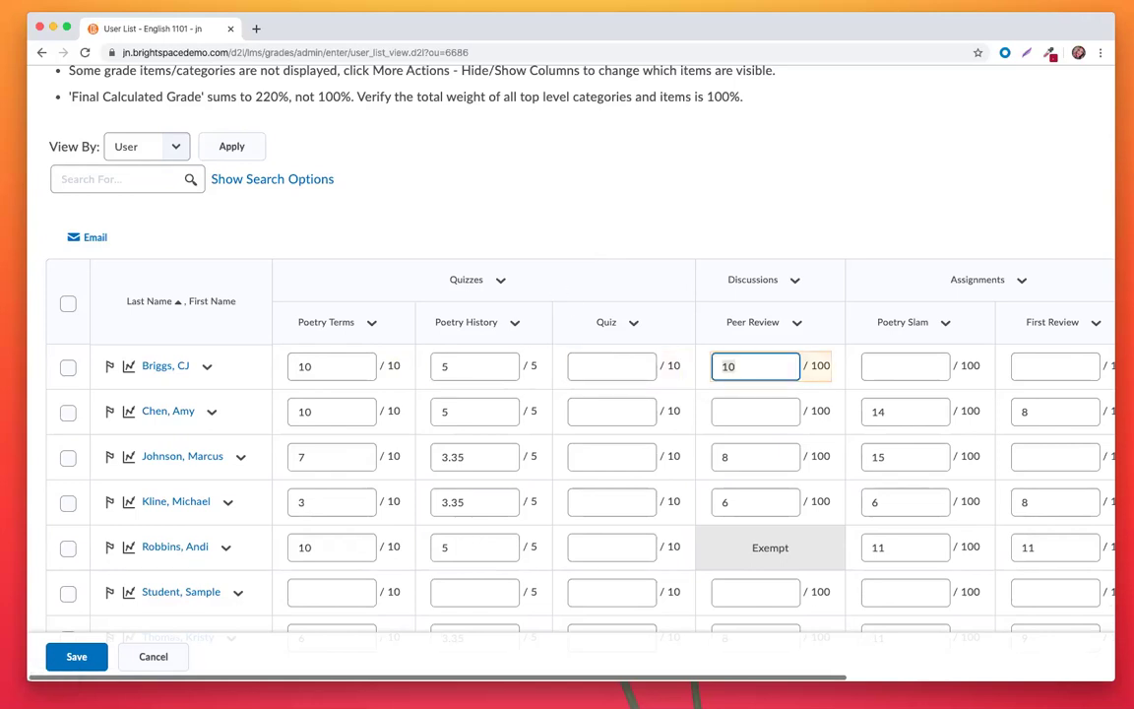
Switch the English 1101 gradebook from spreadsheet view to Standard View
scroll(571, 413, down, 1)
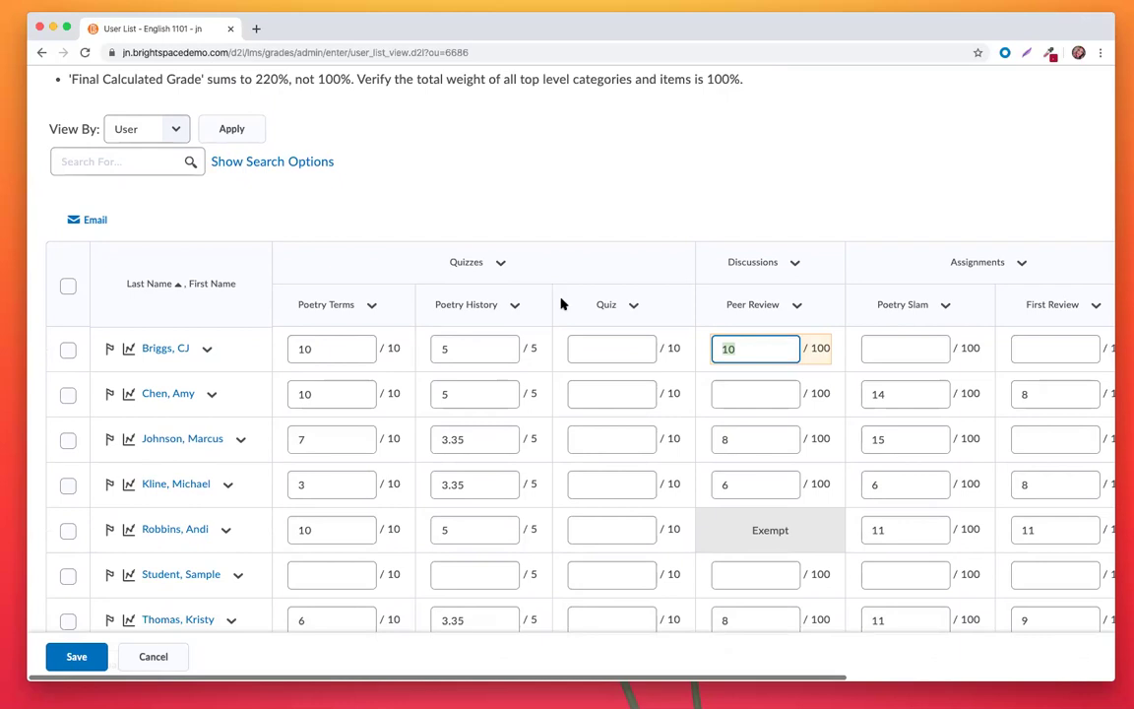
scroll(561, 303, up, 3)
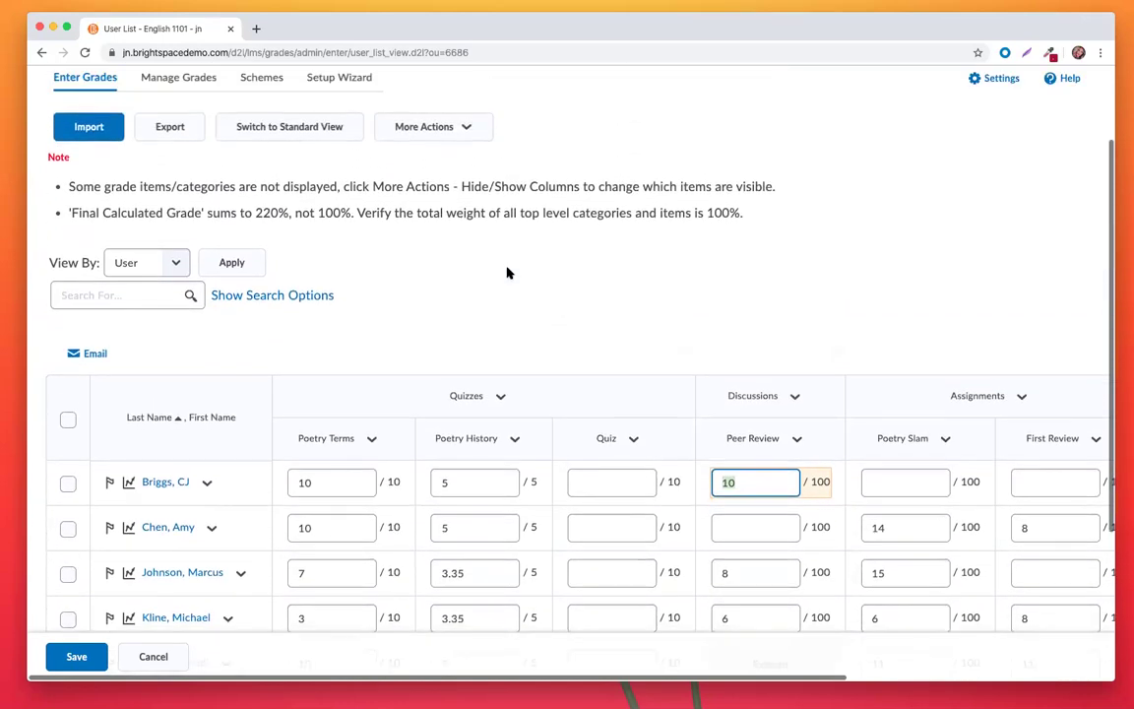
click(274, 135)
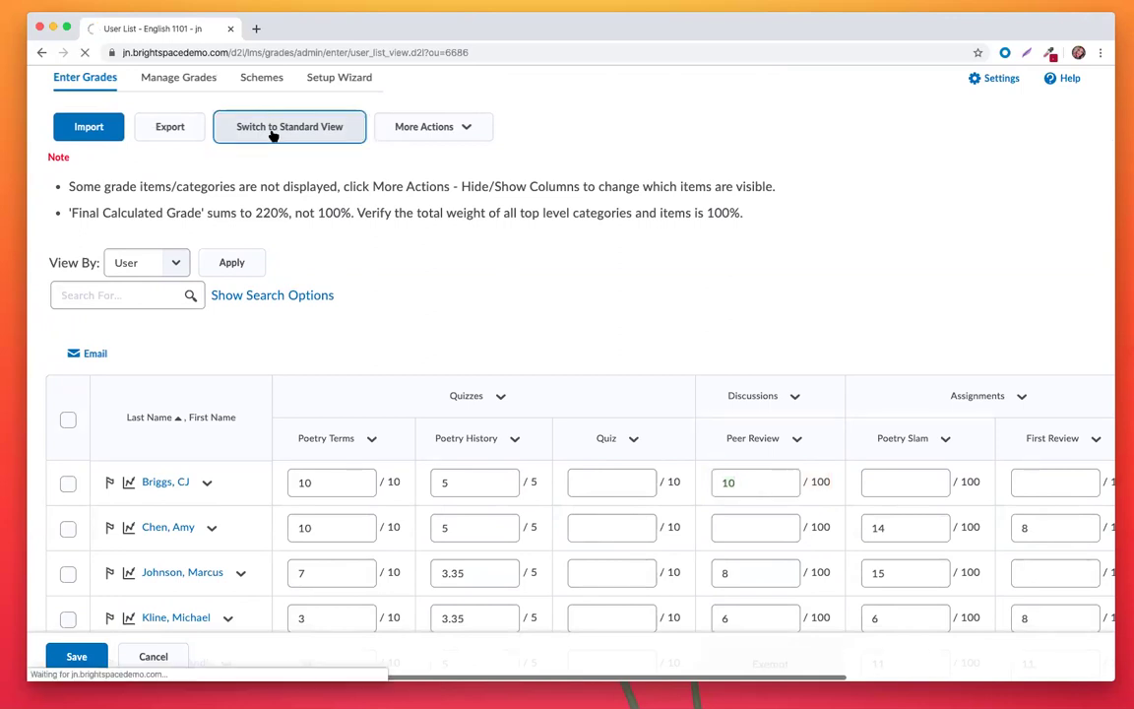
Examine the color-coded grades and activity icons in the standard gradebook, across to the Final Calculated Grade column
scroll(588, 395, down, 4)
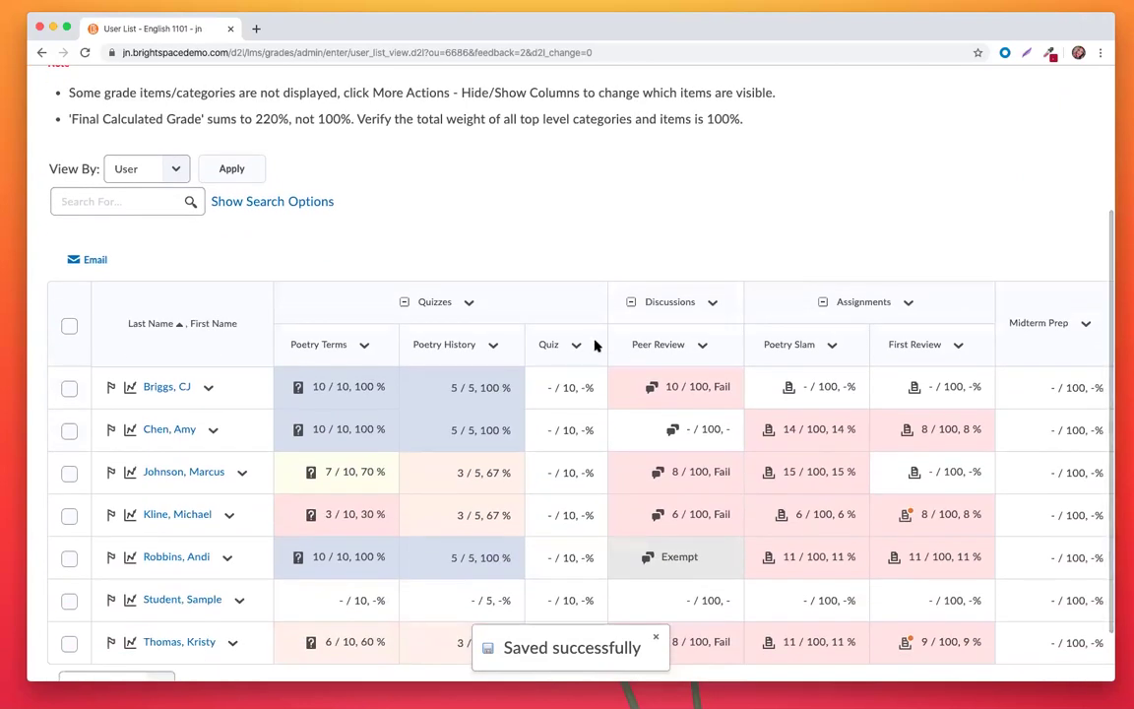
scroll(595, 345, down, 1)
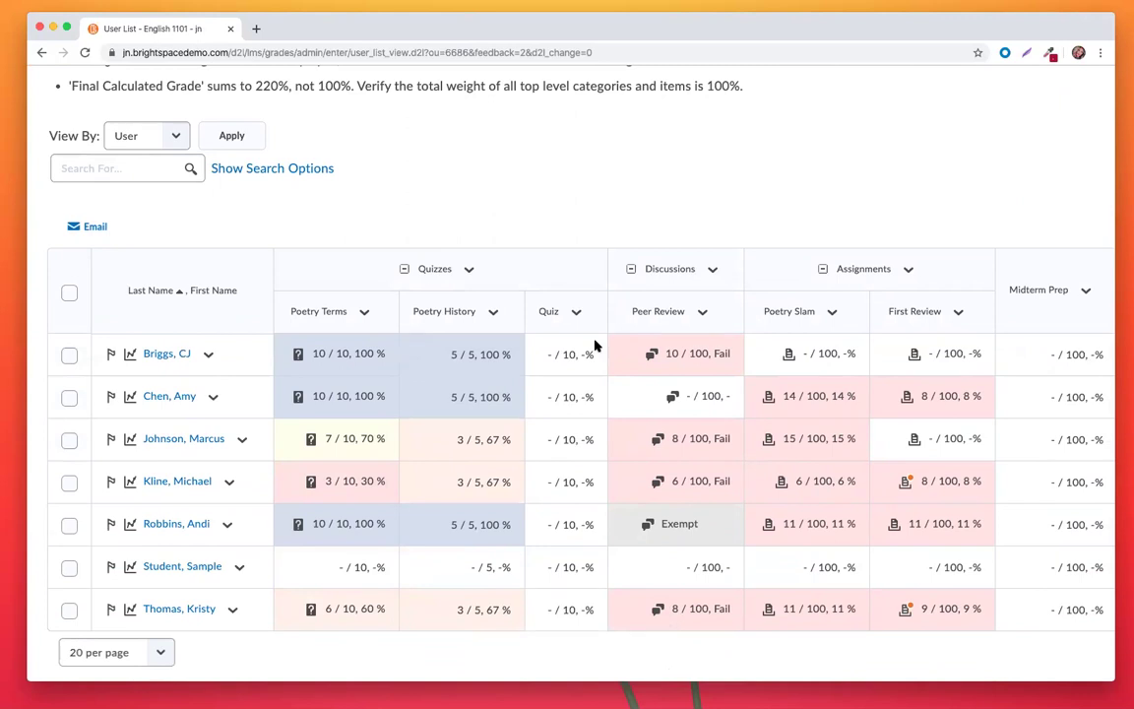
scroll(635, 395, right, 2)
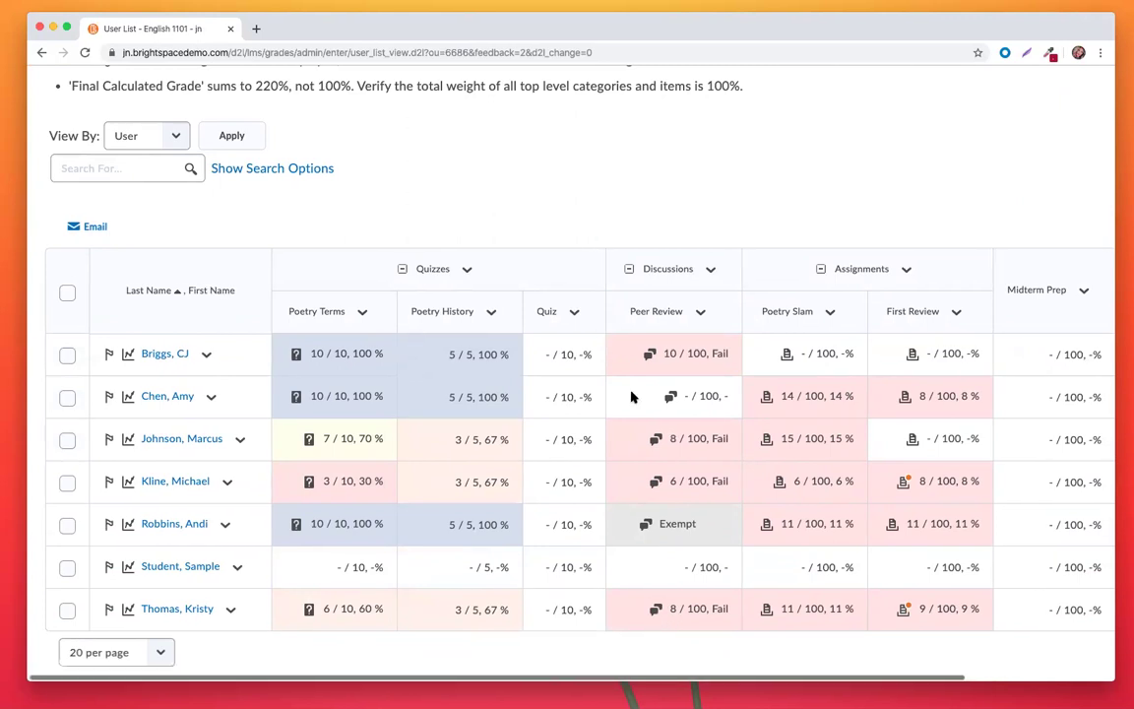
scroll(630, 393, right, 3)
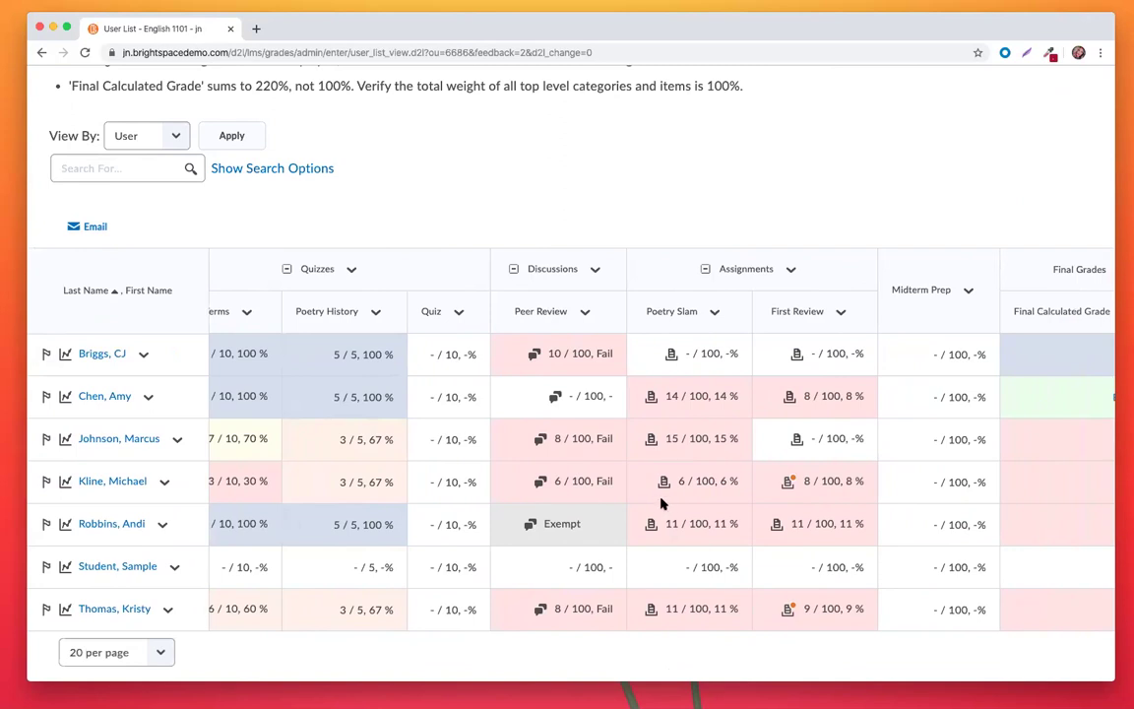
scroll(661, 503, right, 2)
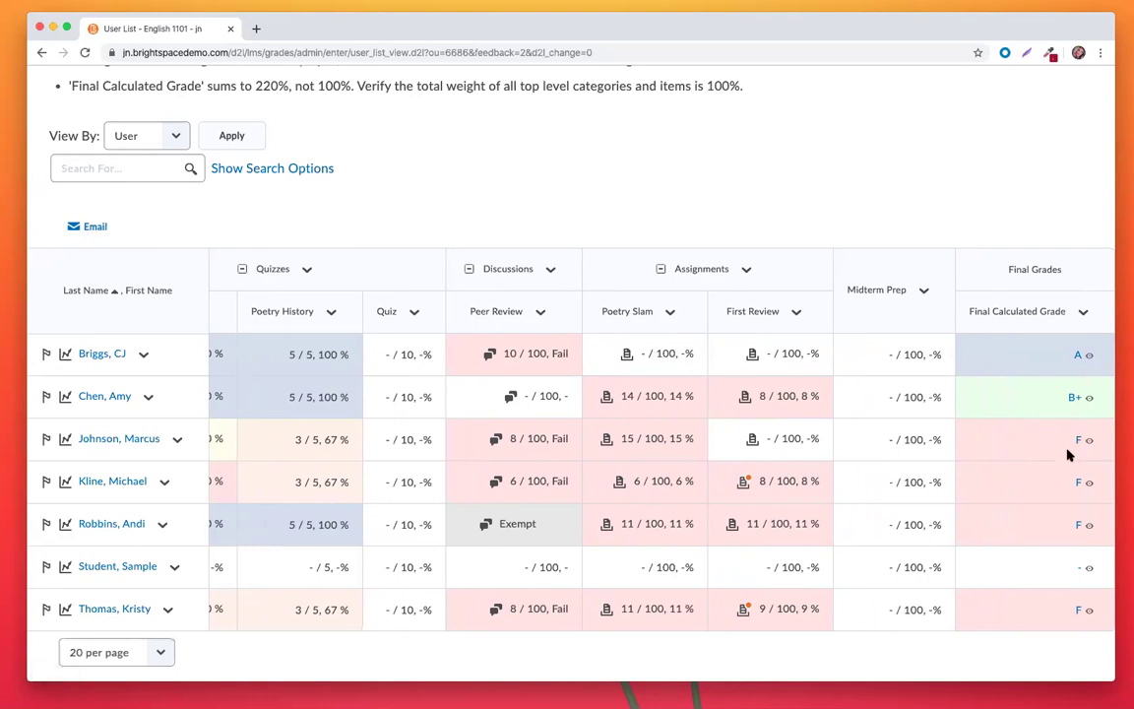
scroll(824, 444, left, 5)
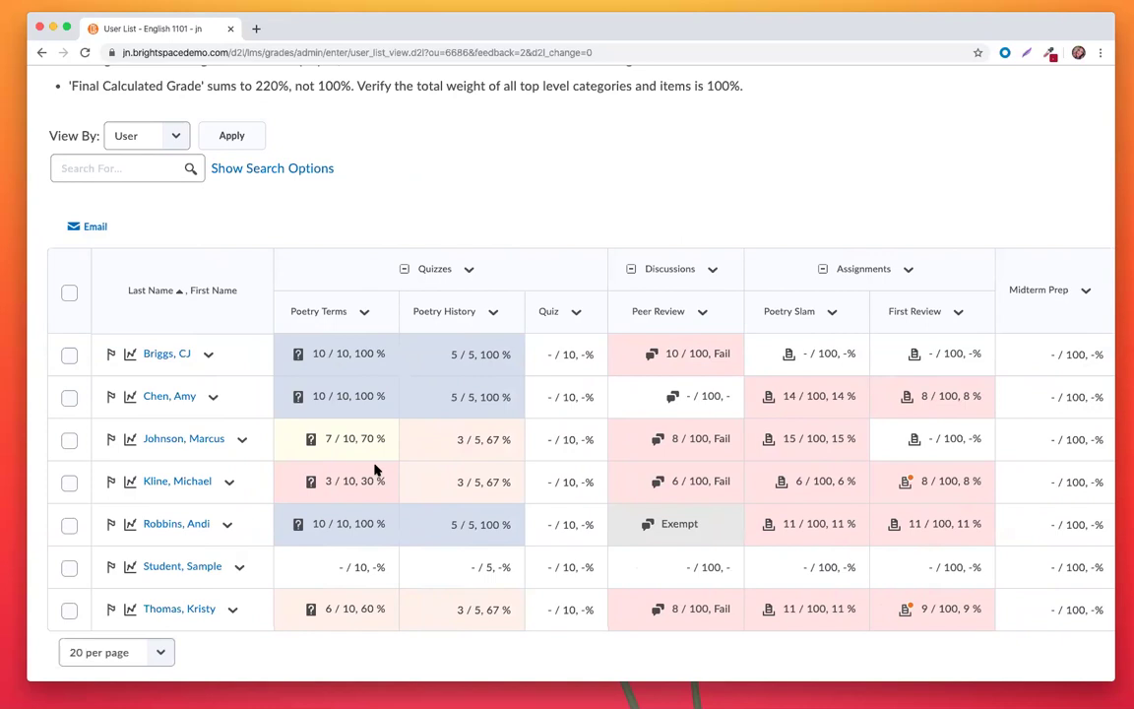
Open the Grades Setup Wizard and review the current grade book settings, from Grading System down to Student View Display Options
scroll(374, 470, up, 3)
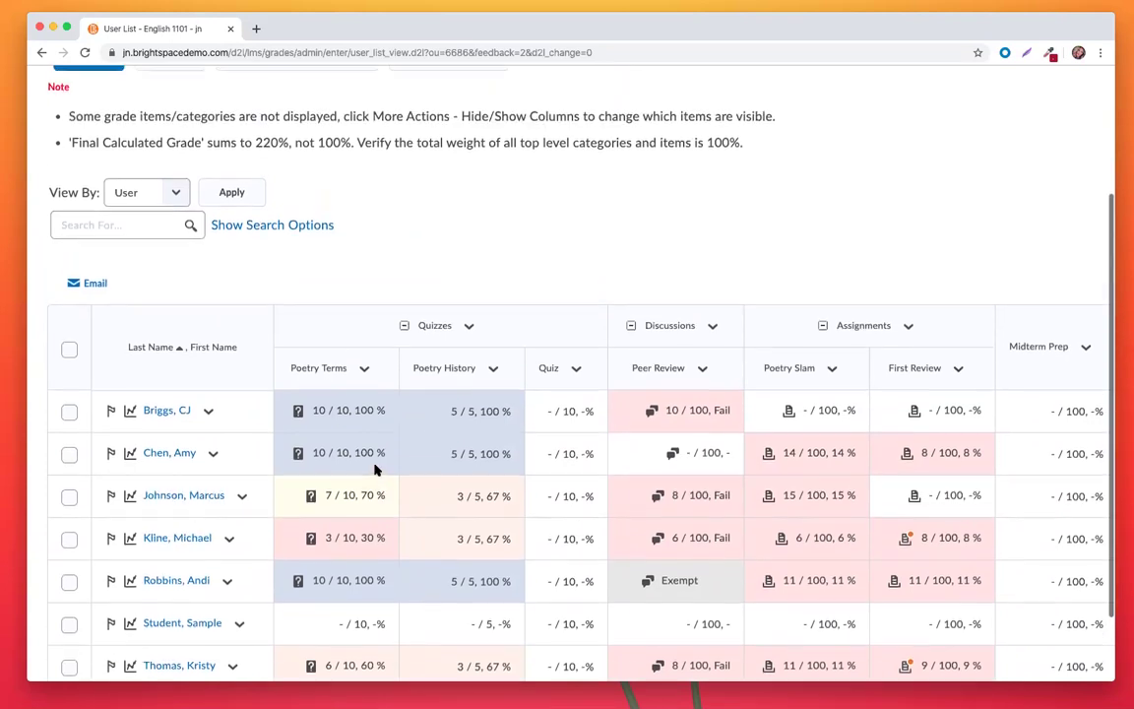
scroll(375, 469, up, 2)
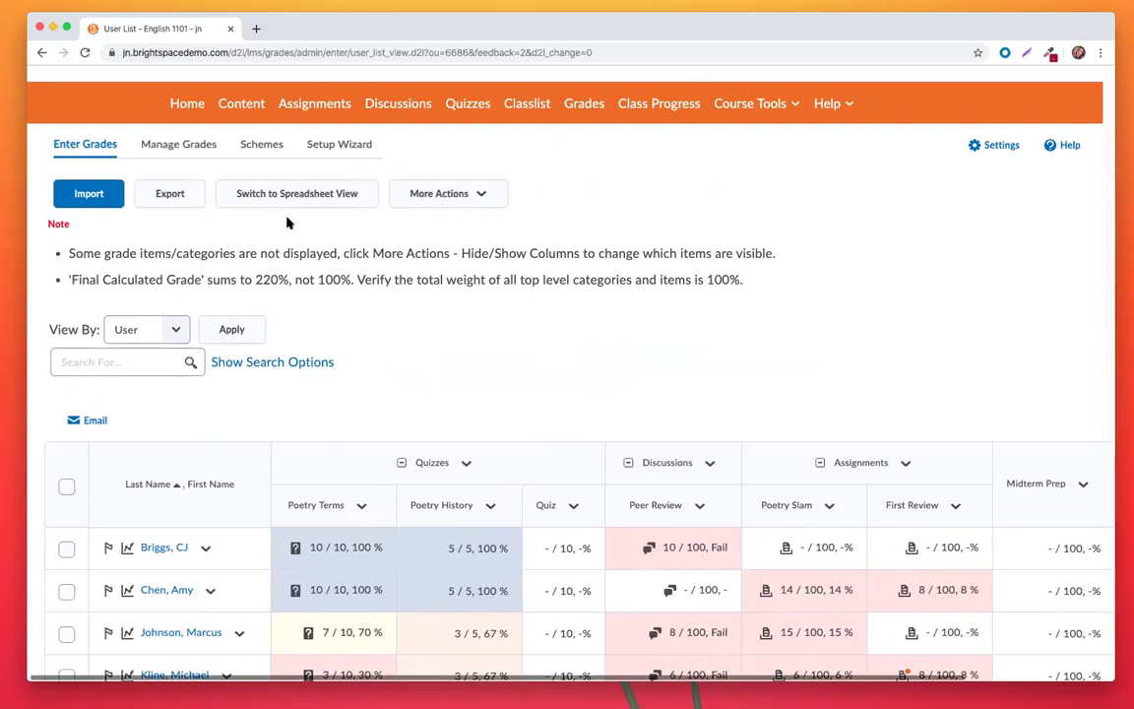
click(321, 153)
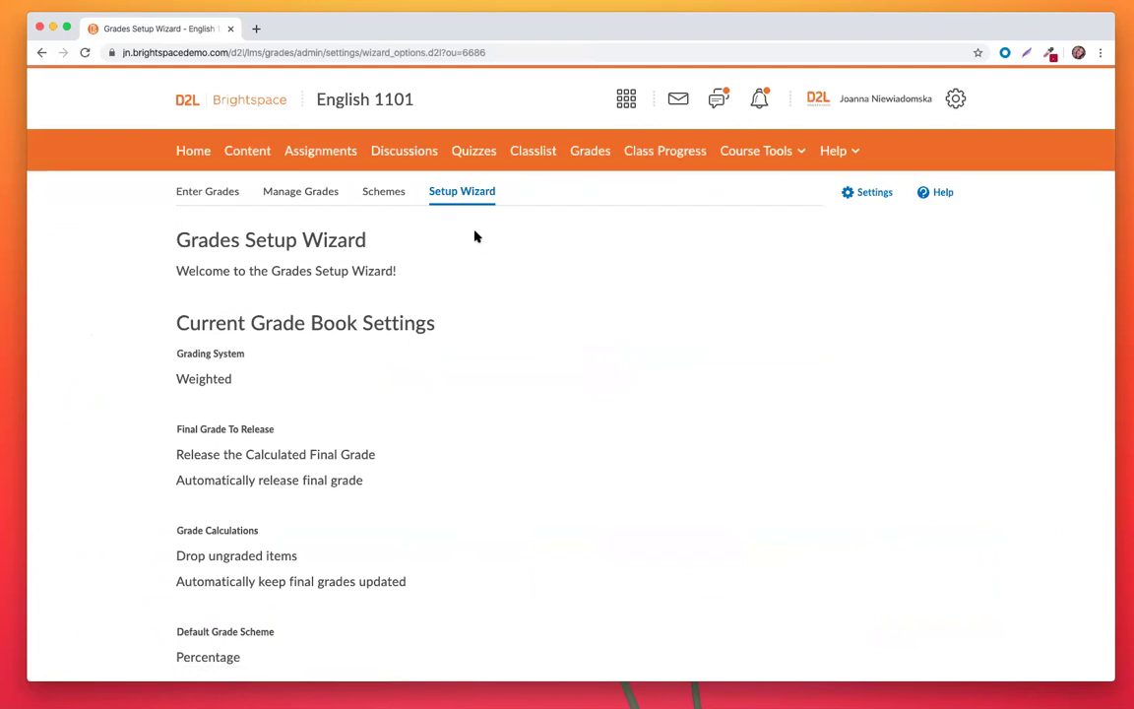
scroll(511, 259, down, 1)
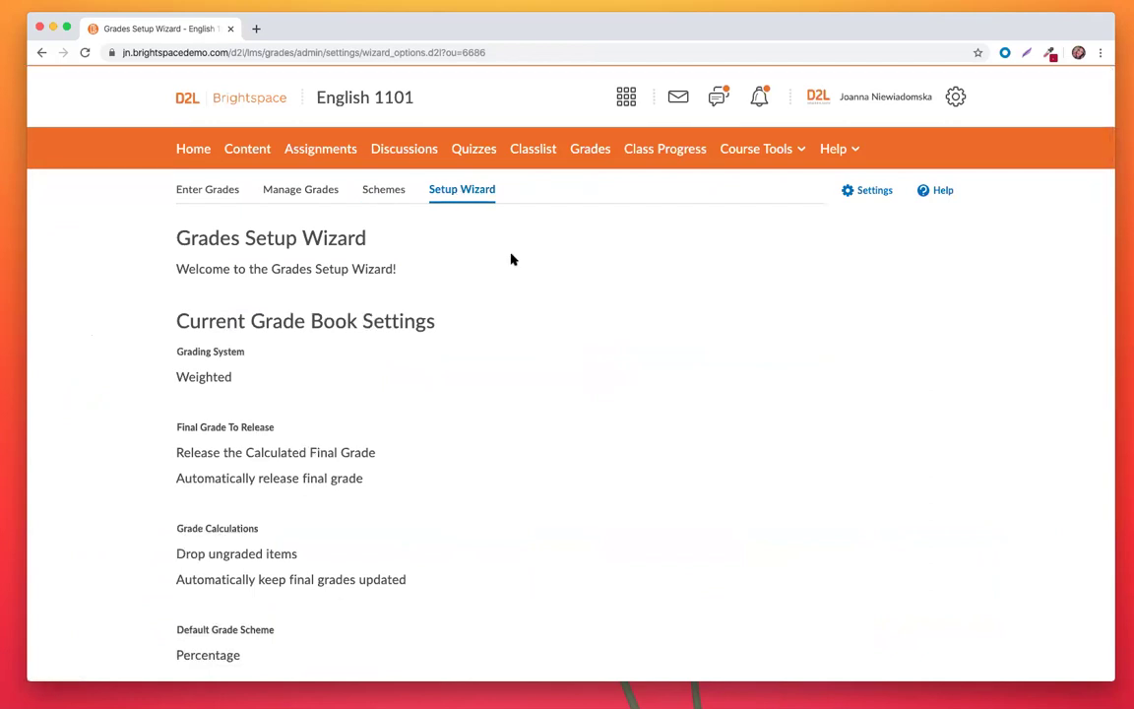
scroll(511, 259, down, 3)
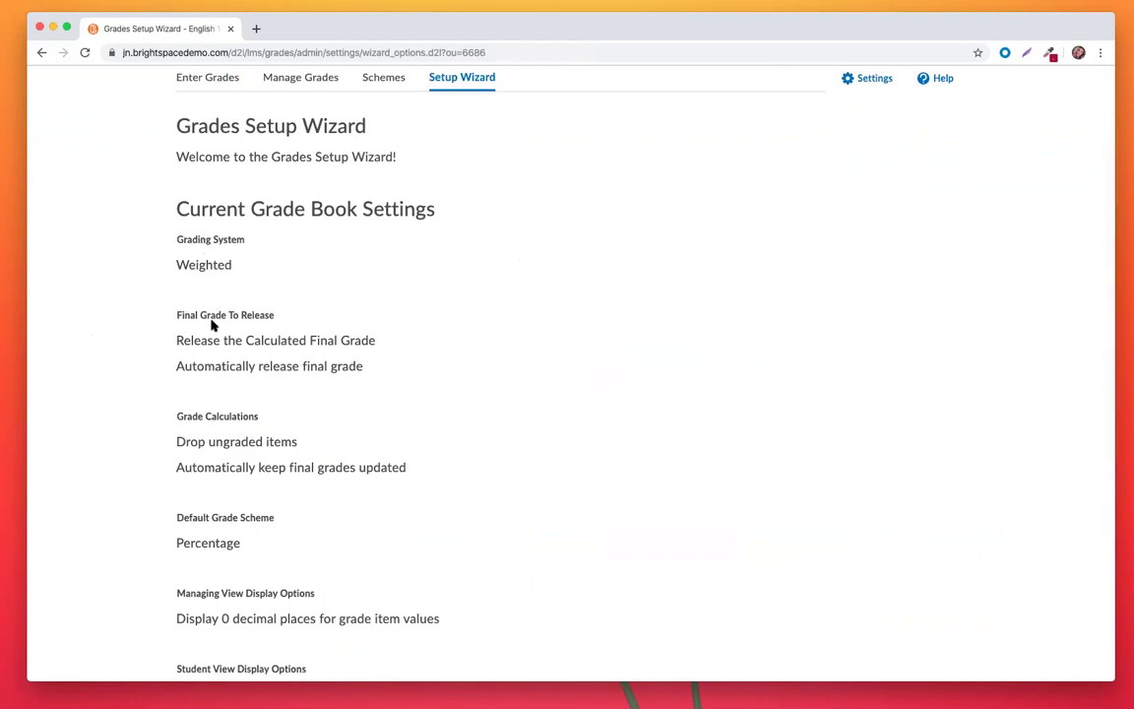
scroll(296, 324, down, 2)
scroll(297, 326, down, 2)
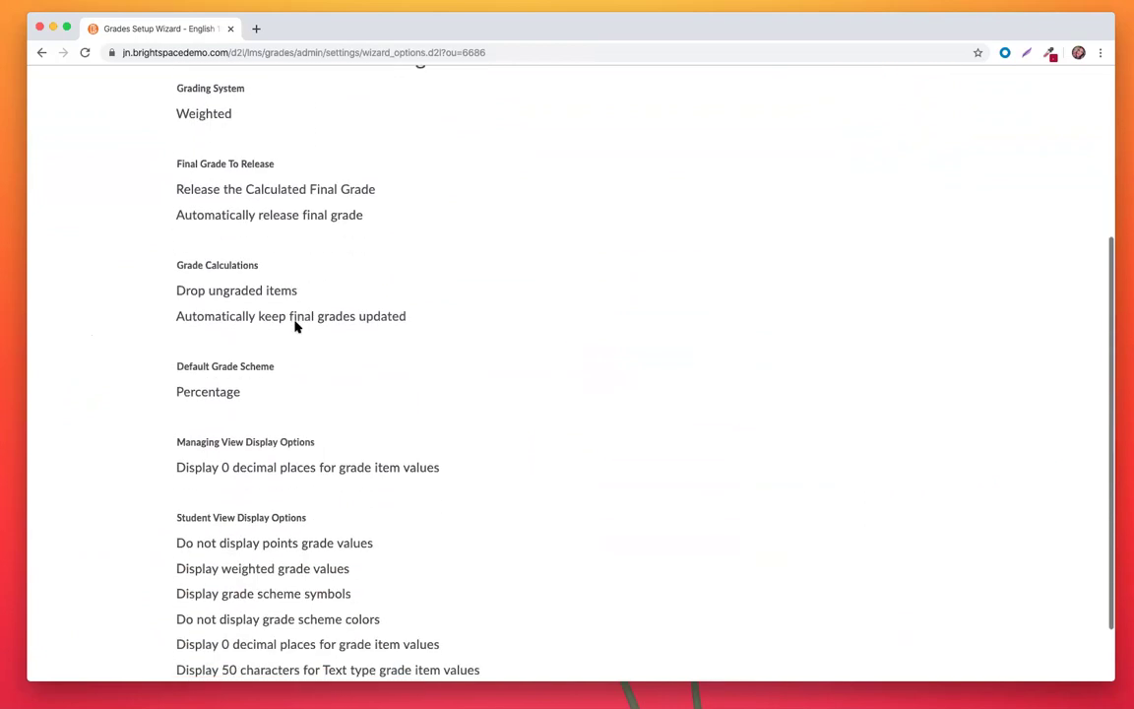
drag(209, 366, 264, 369)
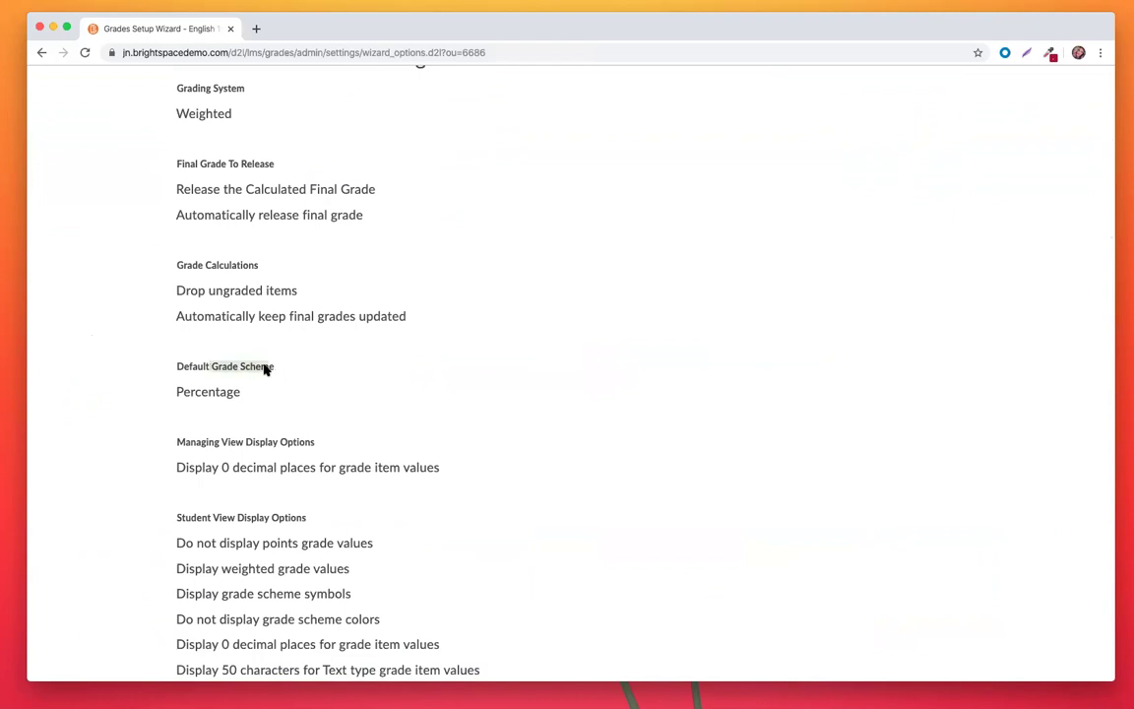
scroll(316, 421, down, 2)
Start the setup wizard, compare the Weighted, Points and Formula grading systems in Step 1, and cancel out of it
click(206, 660)
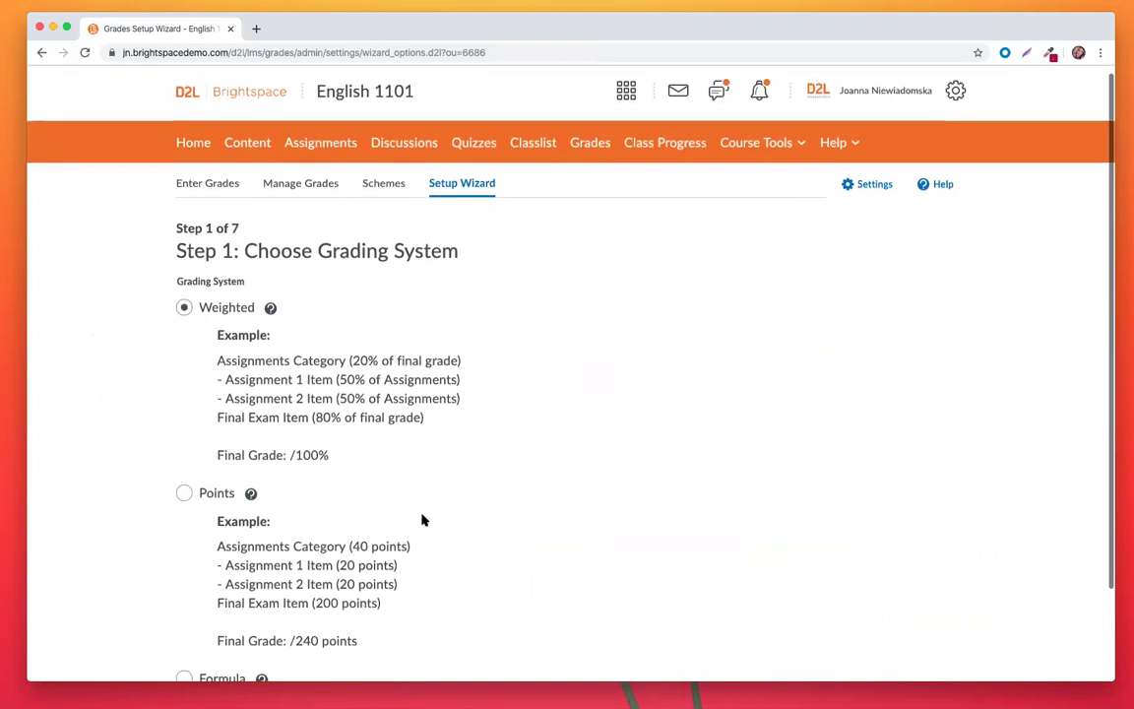
scroll(236, 428, down, 2)
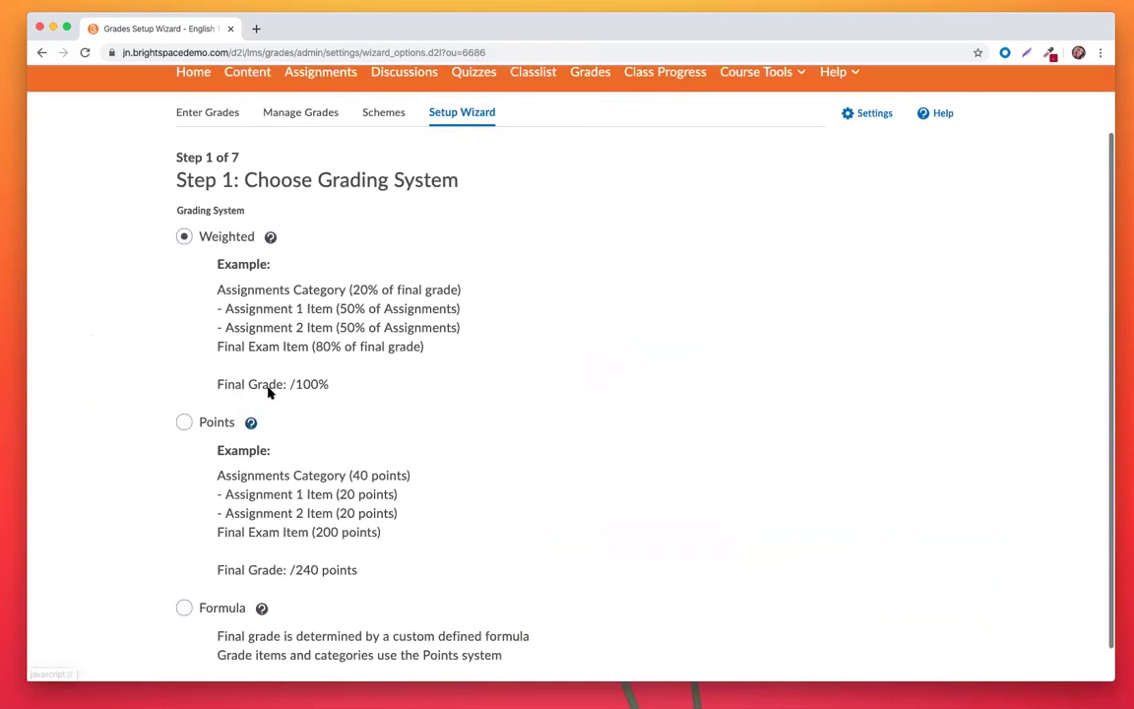
scroll(357, 397, down, 1)
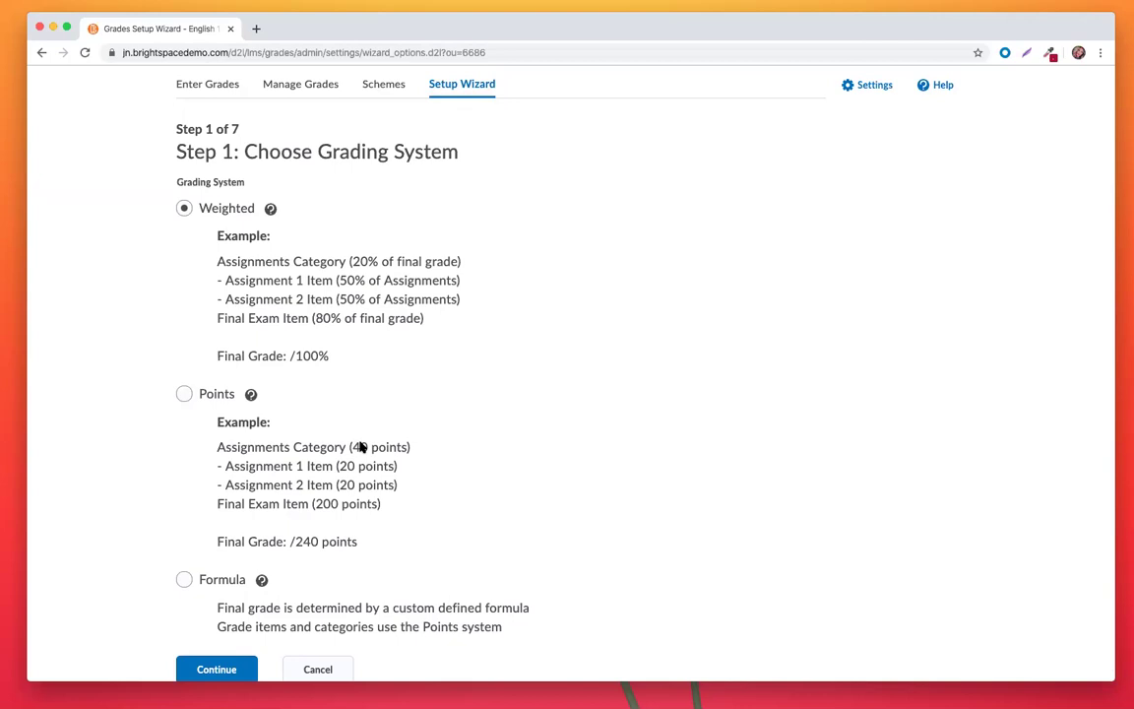
click(307, 670)
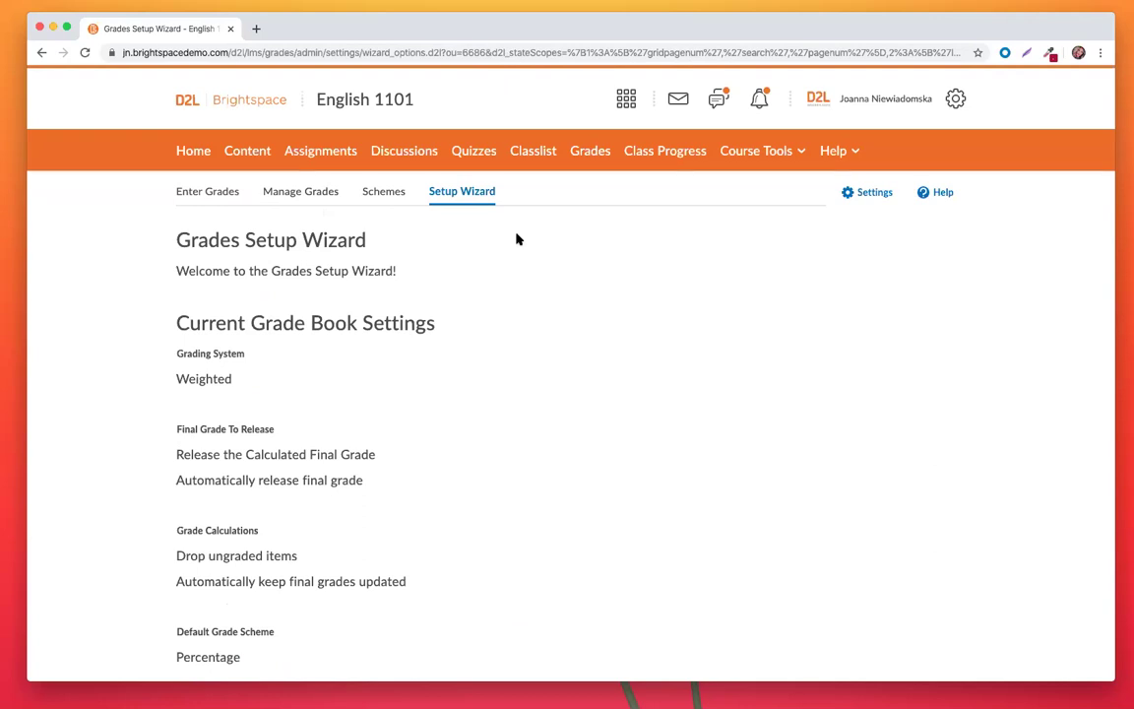
Return to the Enter Grades page by way of Manage Grades and look over the standard gradebook
click(308, 200)
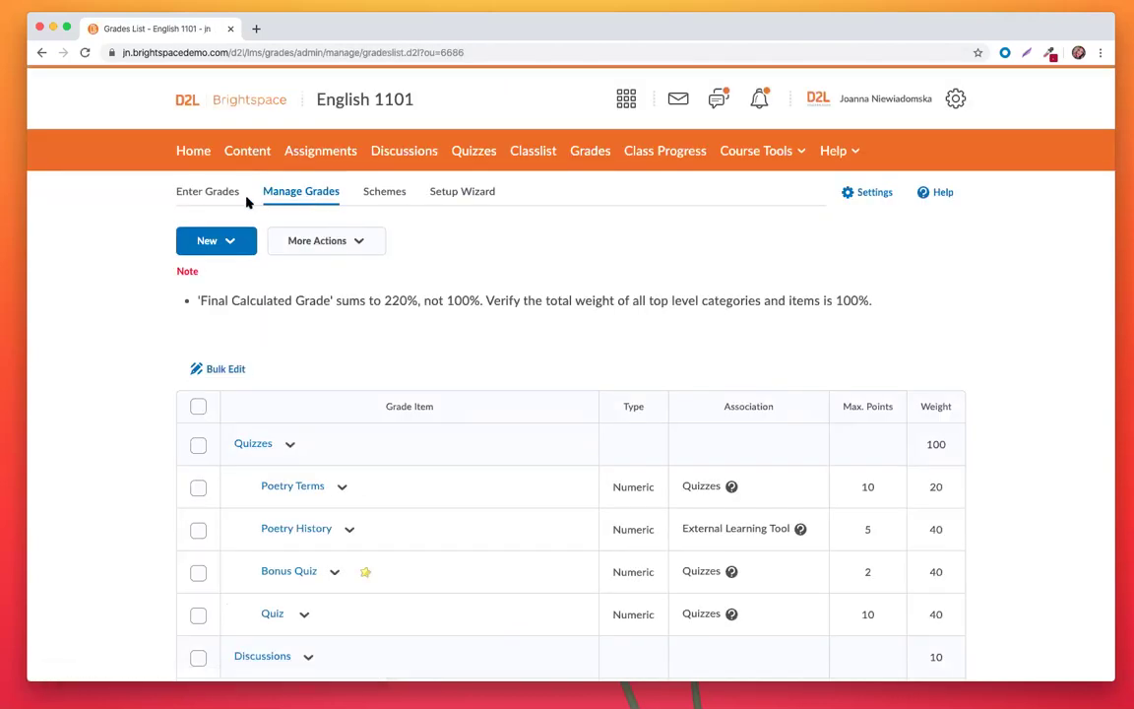
click(229, 197)
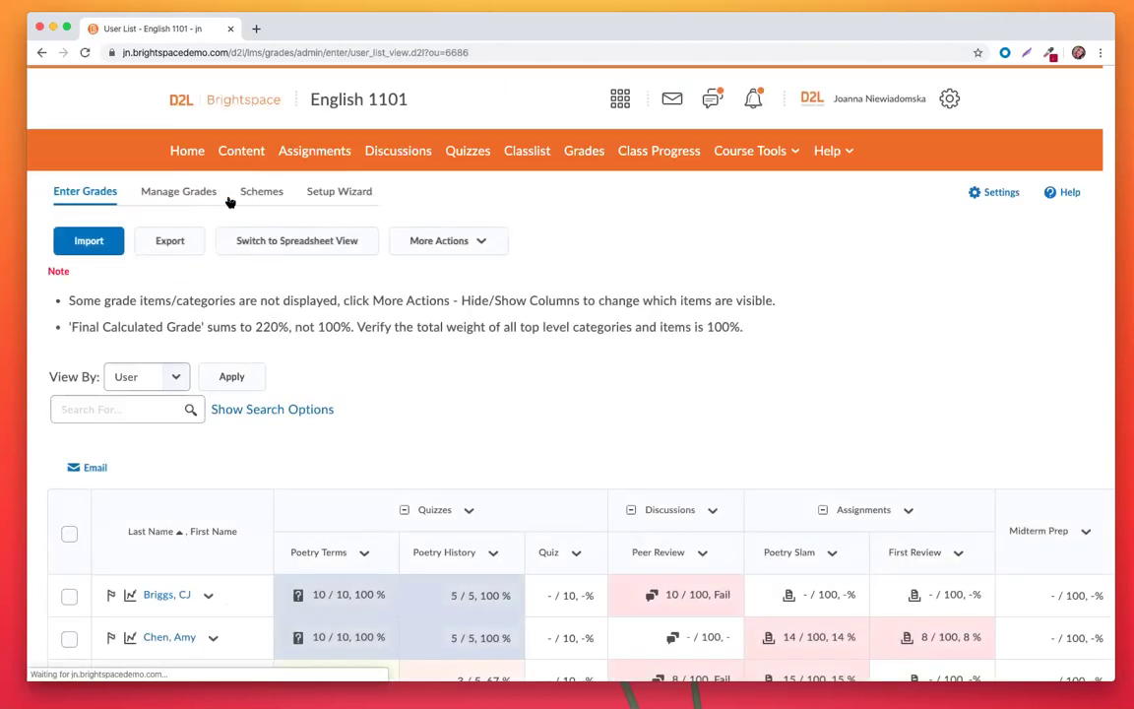
scroll(522, 418, down, 1)
scroll(523, 418, down, 2)
scroll(511, 421, up, 1)
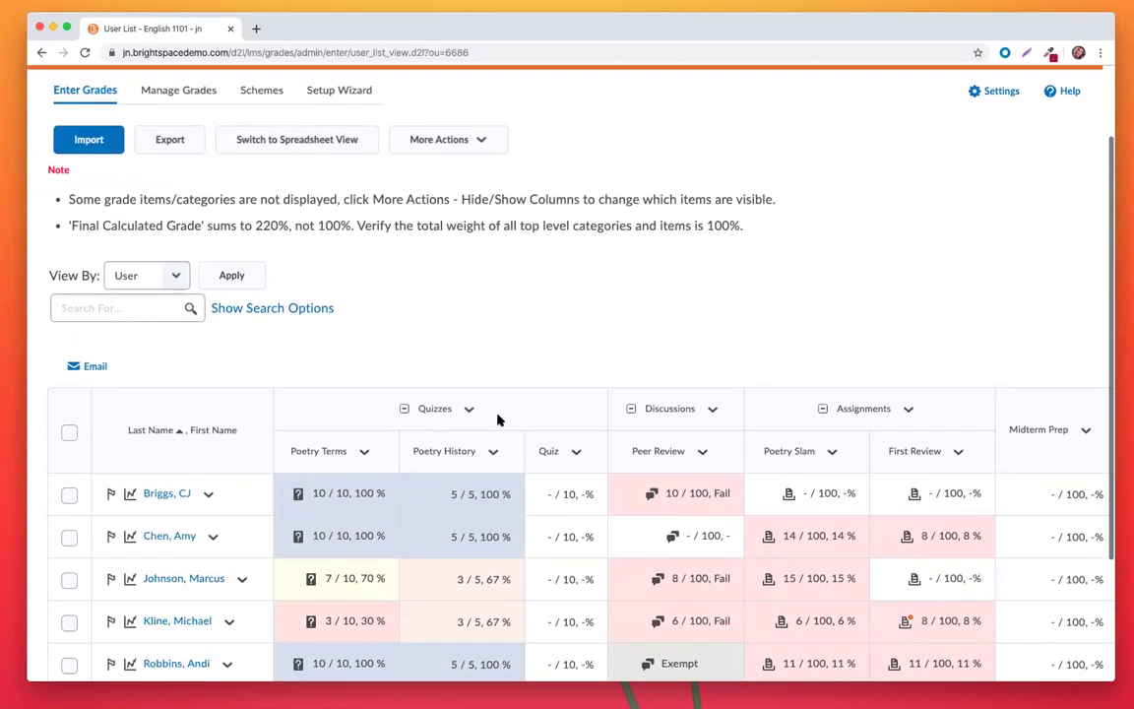
scroll(488, 404, up, 2)
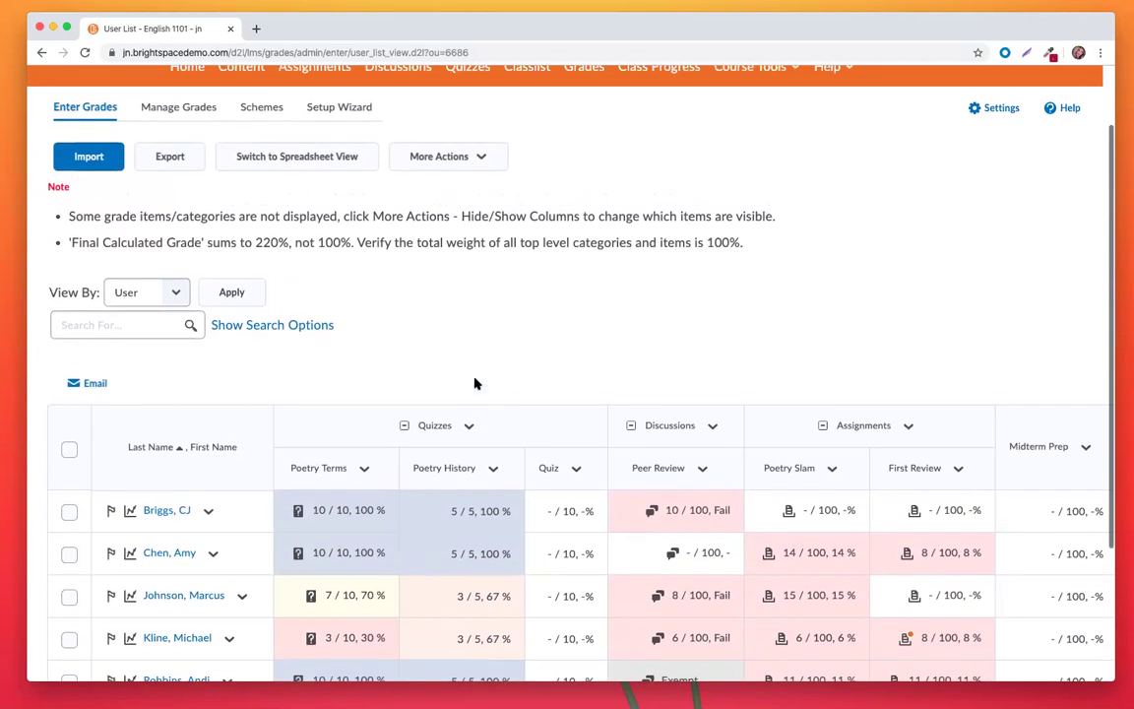
scroll(471, 386, up, 1)
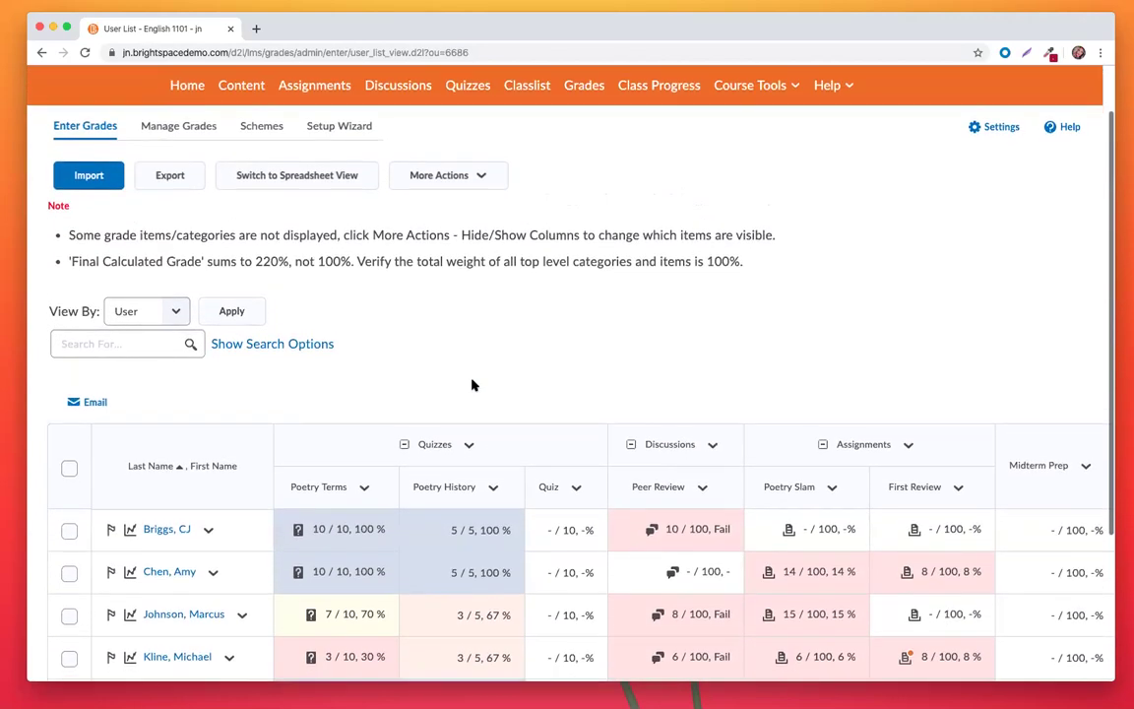
Switch the English 1101 gradebook to Spreadsheet View and look over the editable grade fields
click(248, 180)
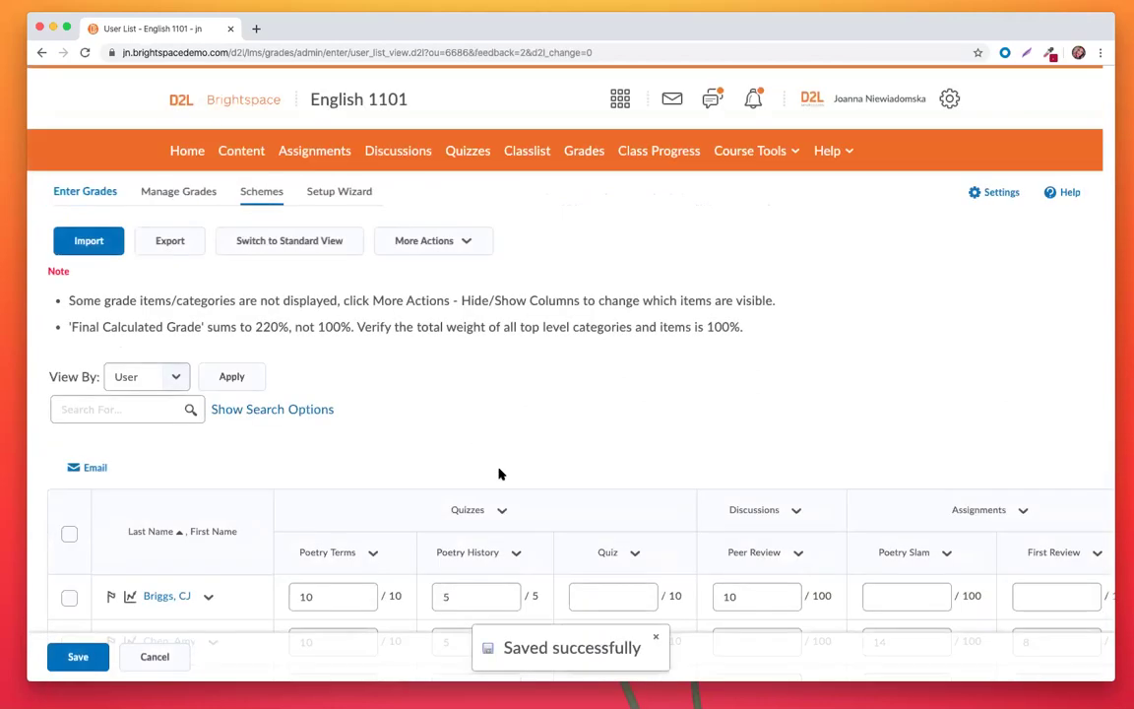
scroll(499, 474, down, 1)
scroll(499, 475, down, 2)
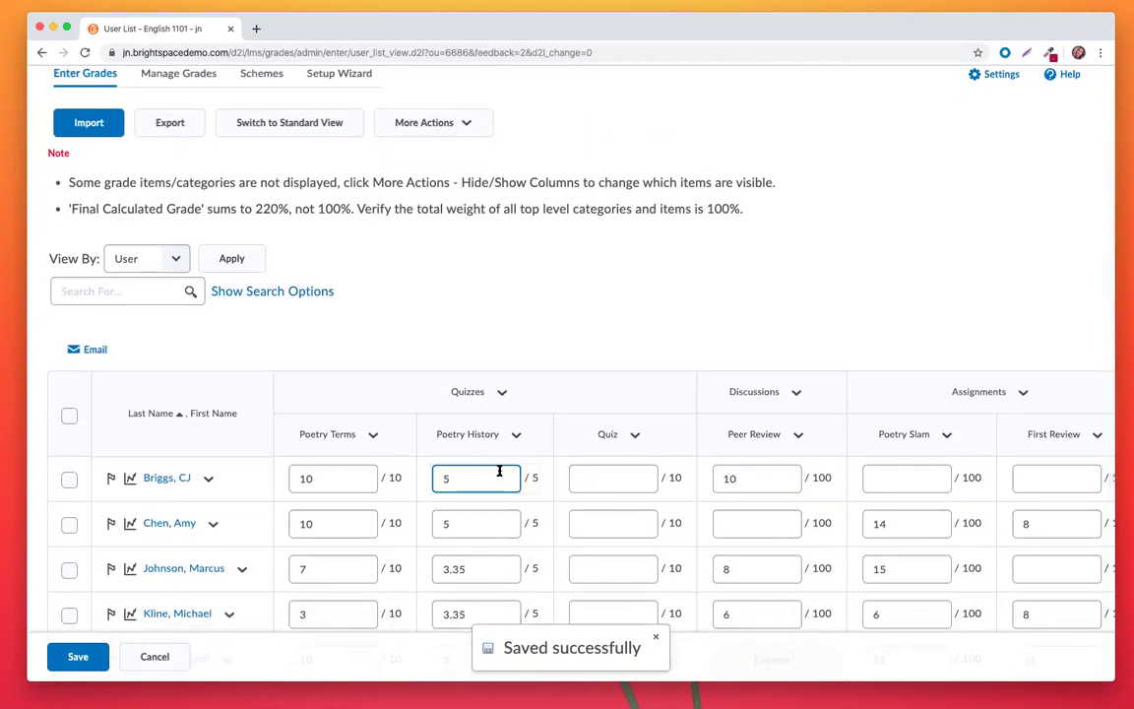
scroll(492, 414, up, 4)
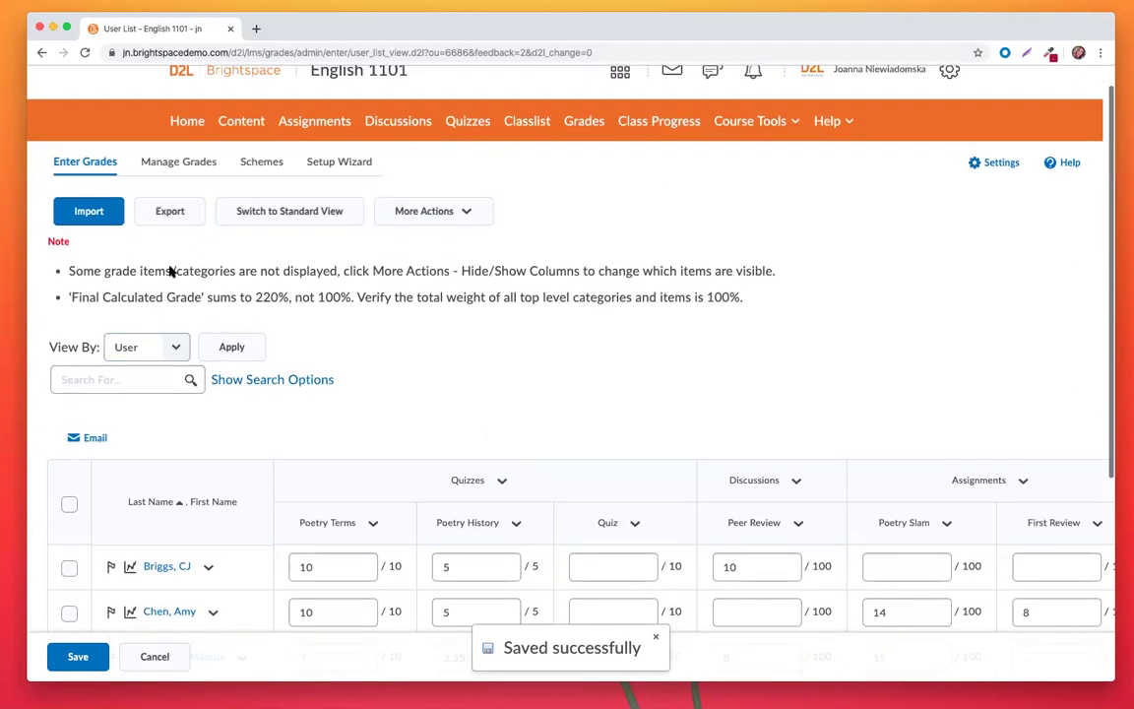
Open Manage Grades and examine the types, associations, maximum points and weights of the grade categories and items
click(321, 162)
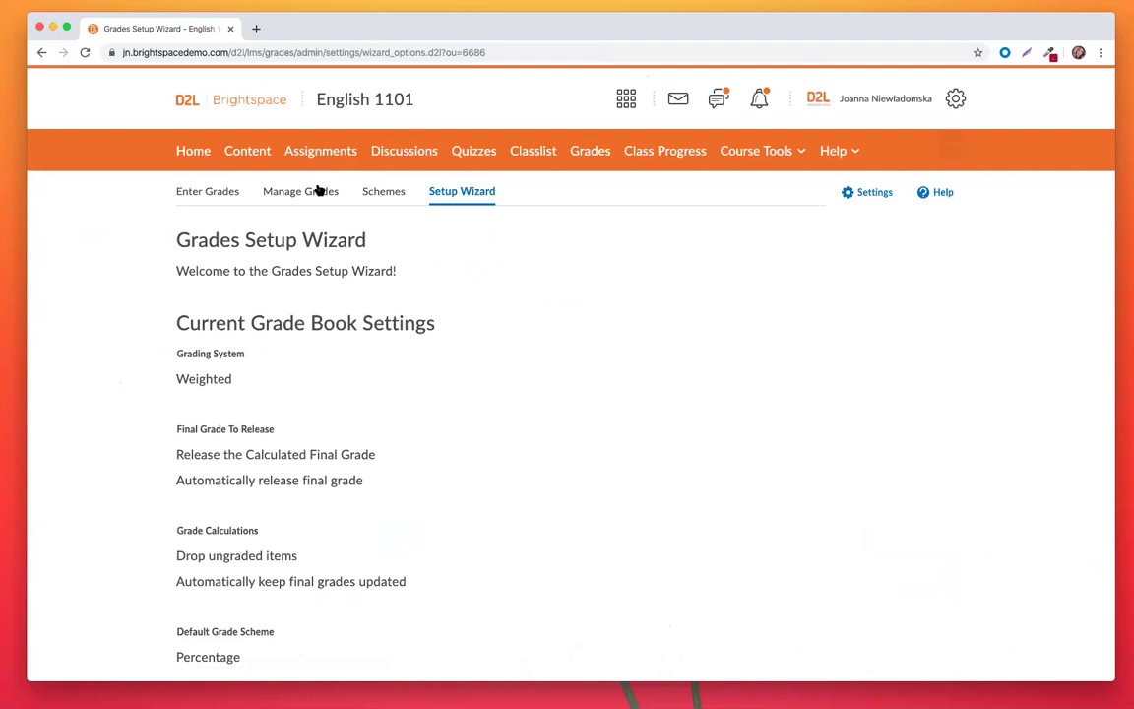
click(317, 193)
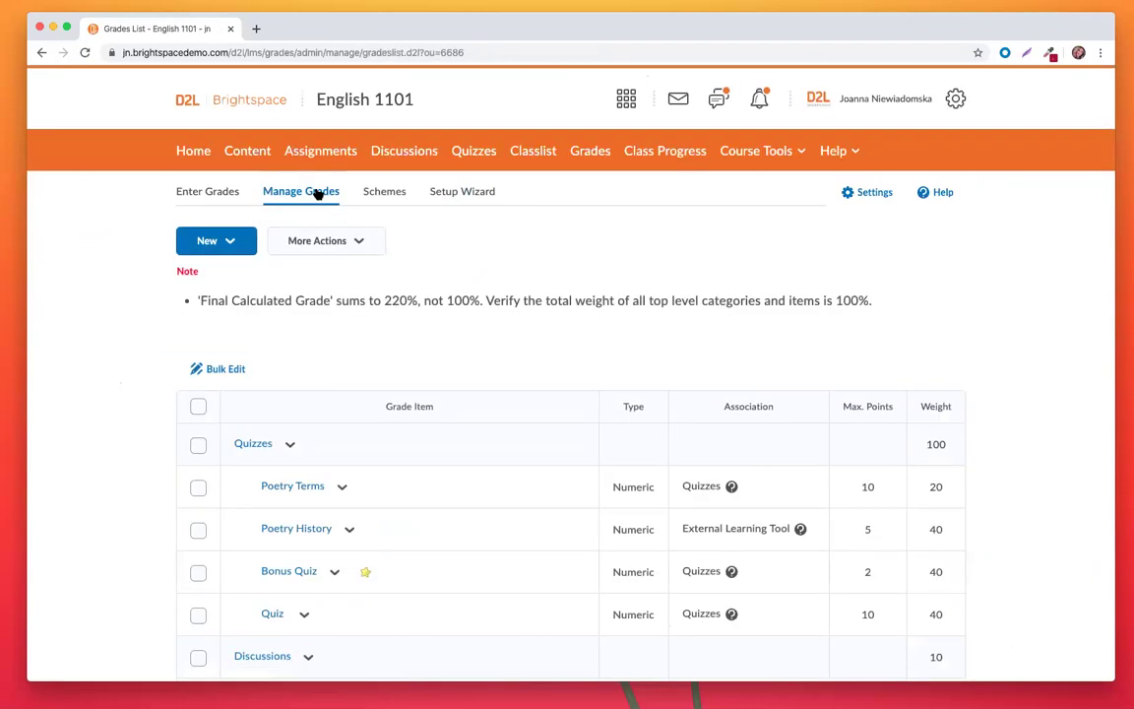
scroll(530, 327, down, 1)
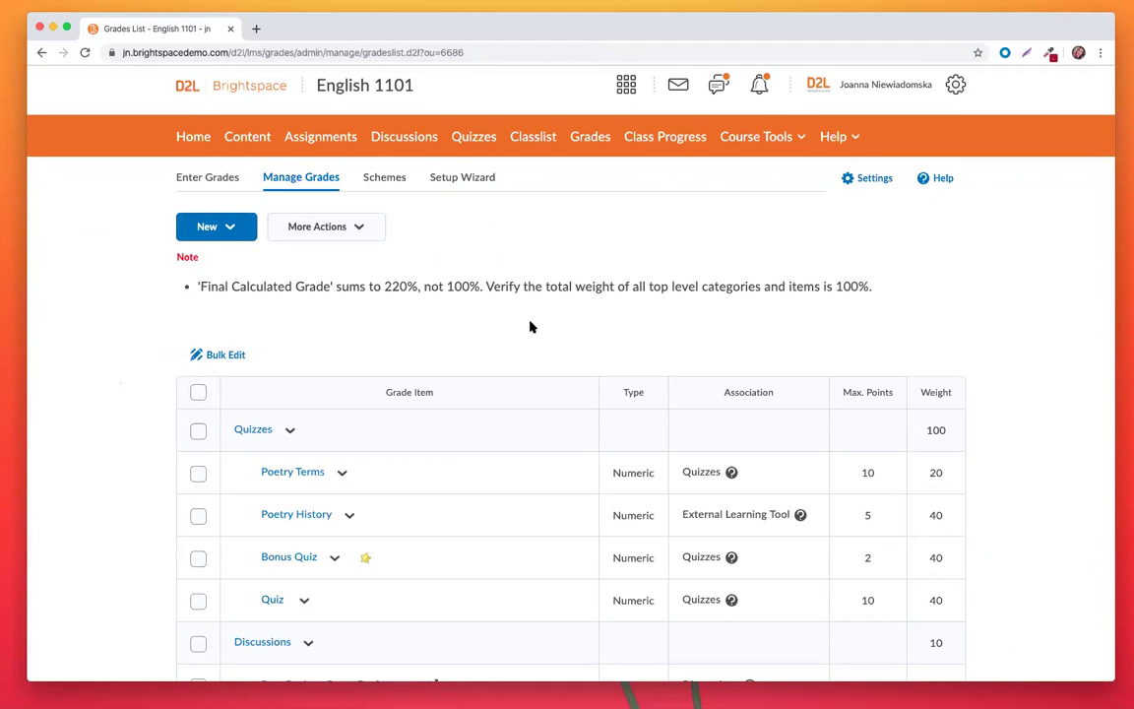
scroll(530, 327, down, 3)
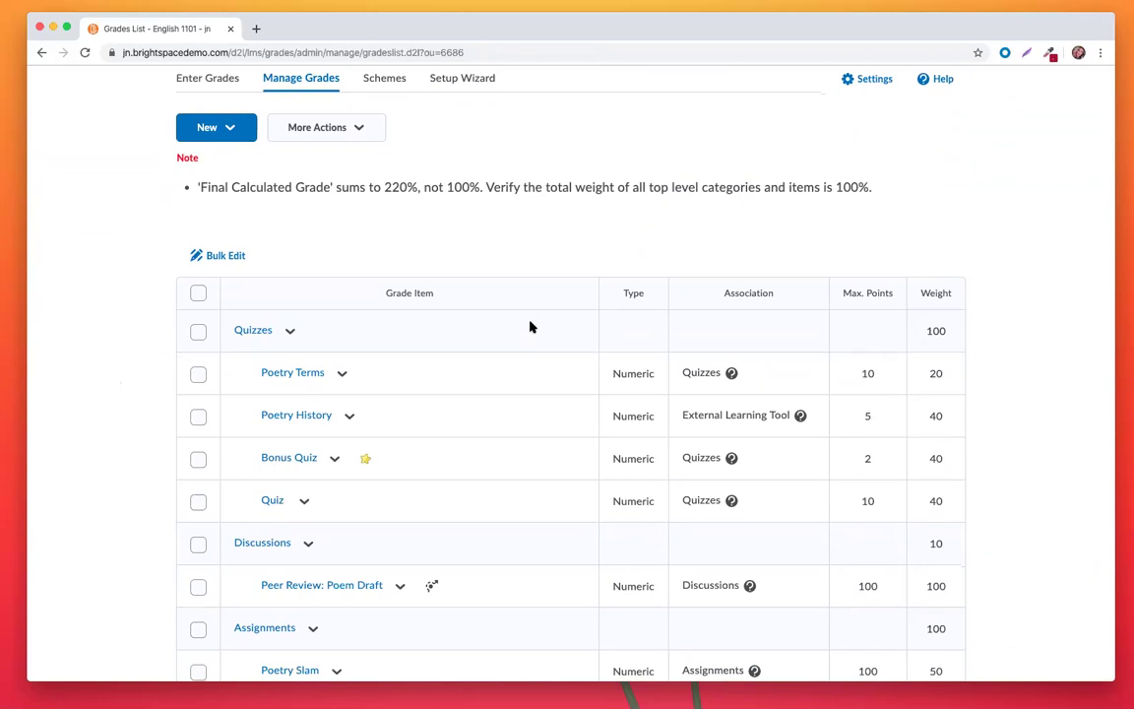
scroll(530, 326, down, 1)
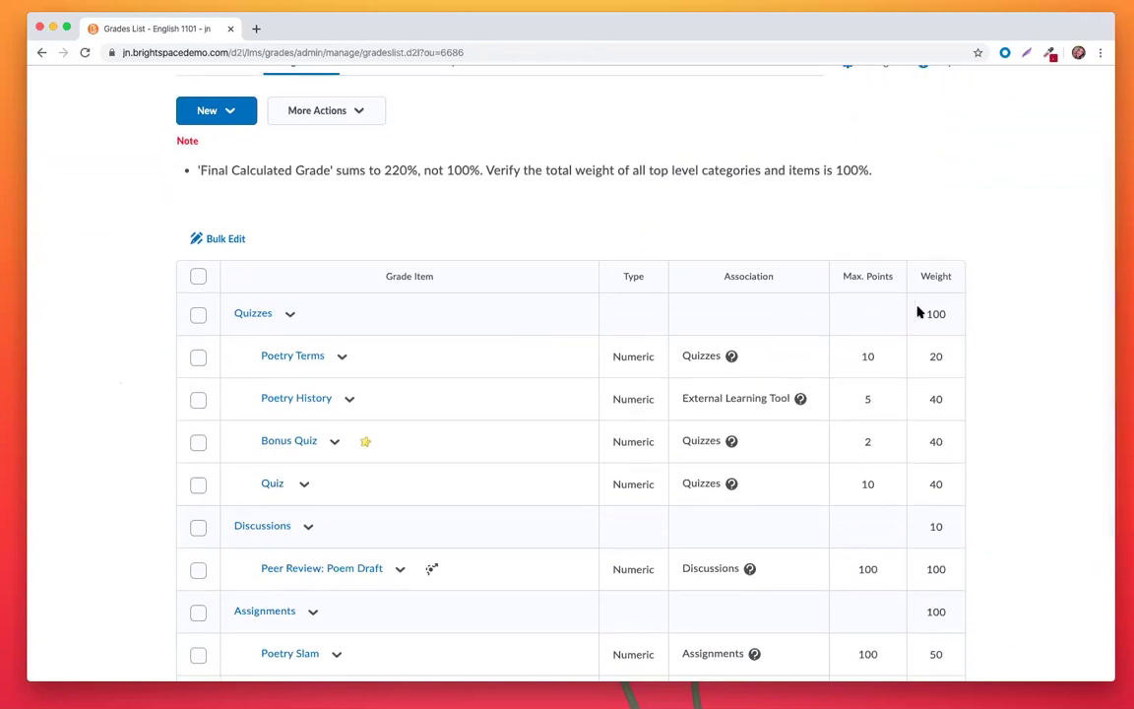
scroll(936, 438, down, 1)
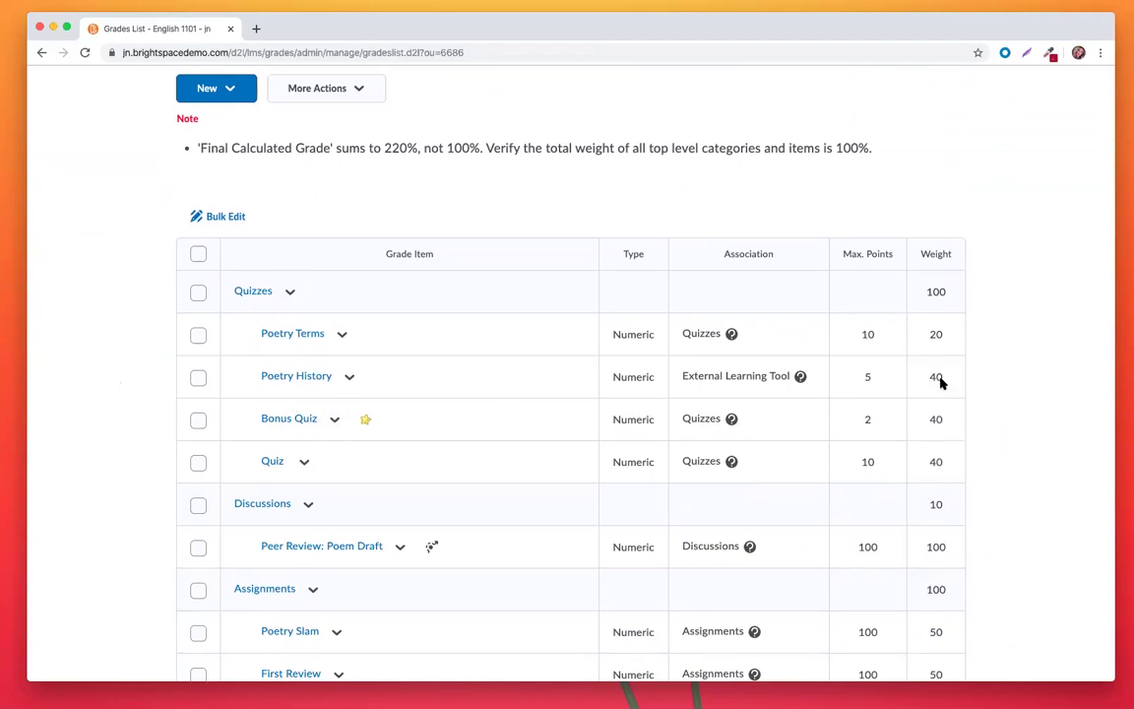
Open the Poetry Terms grade item for editing and view its available category choices
click(340, 334)
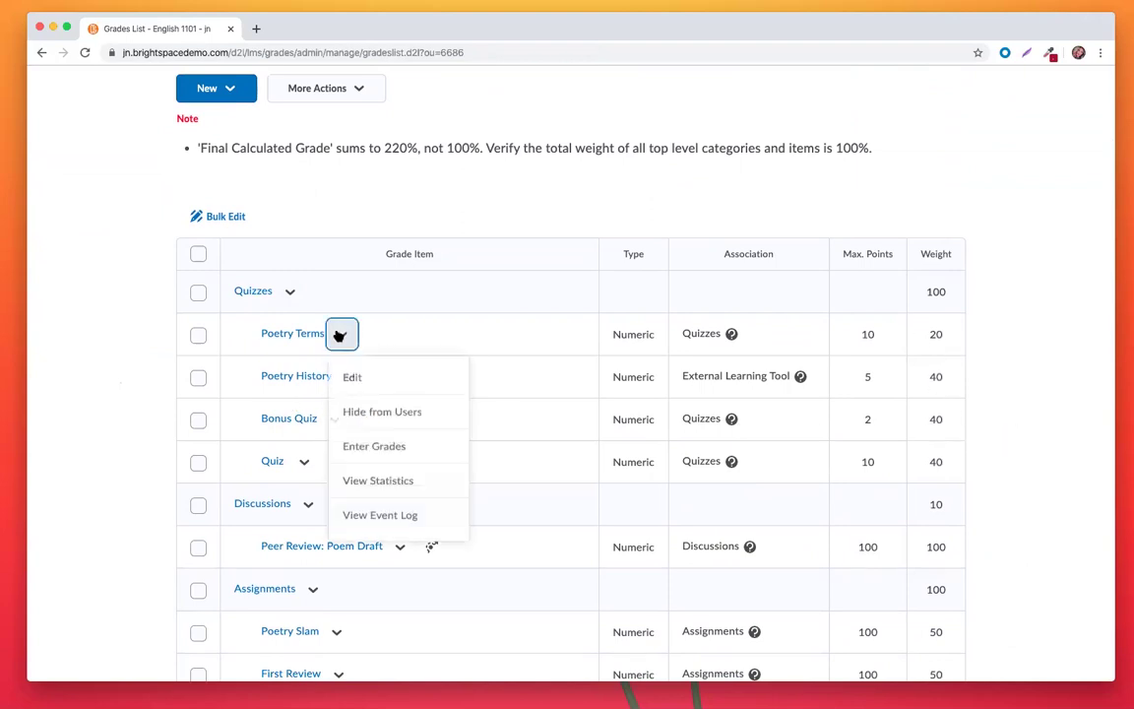
click(367, 379)
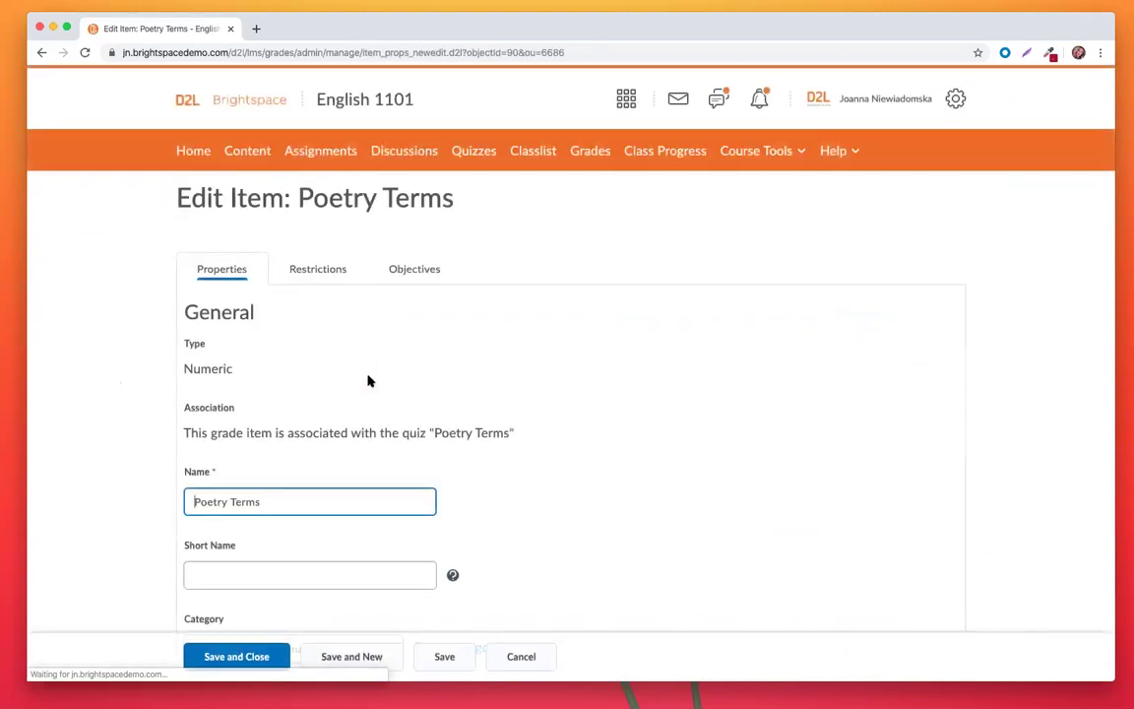
scroll(370, 381, down, 1)
scroll(369, 381, down, 4)
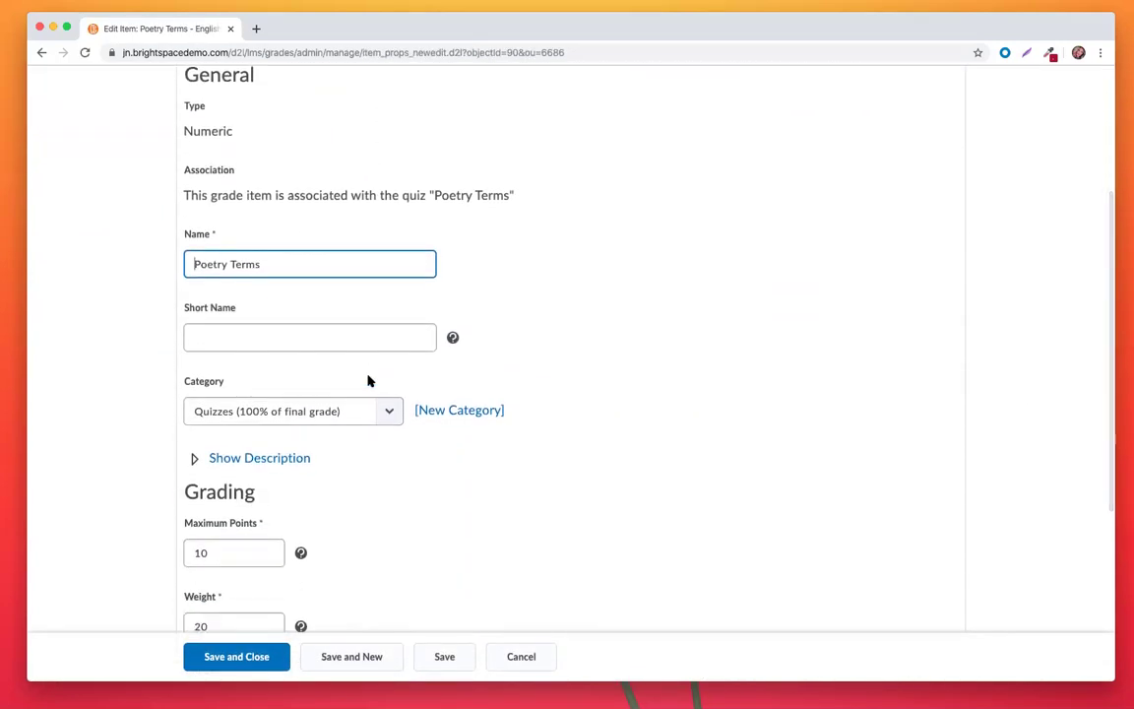
click(387, 377)
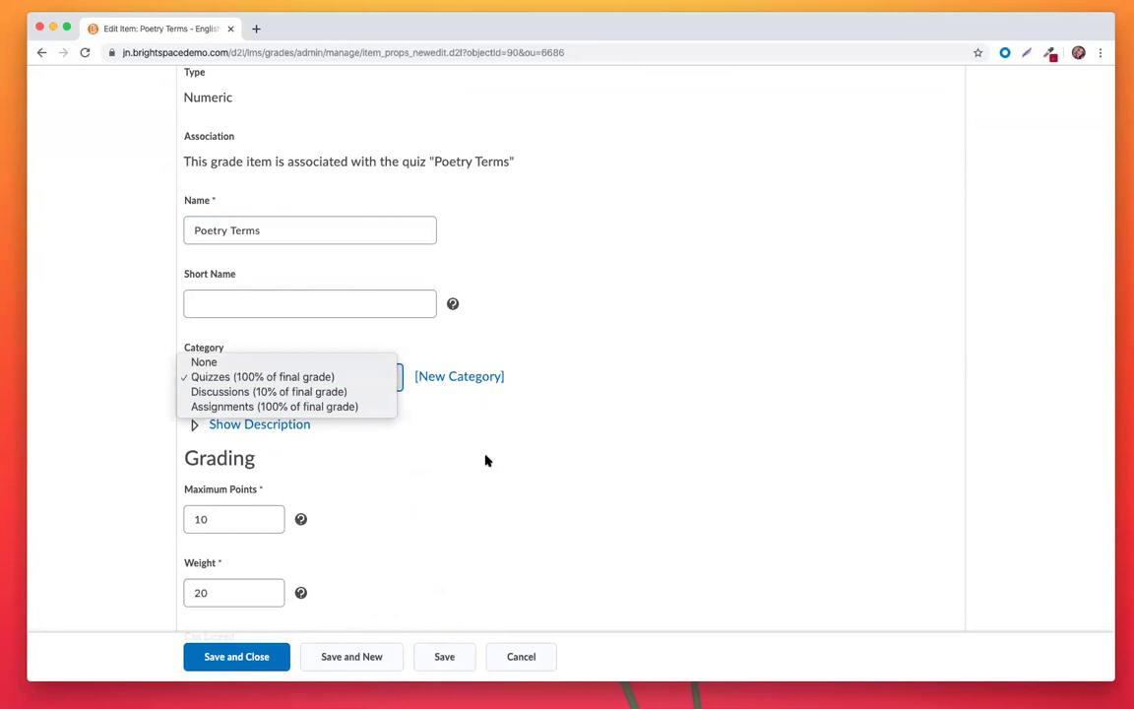
Review the Poetry Terms weight, maximum points and grade scheme options, and cancel editing without saving
click(227, 503)
scroll(227, 502, down, 2)
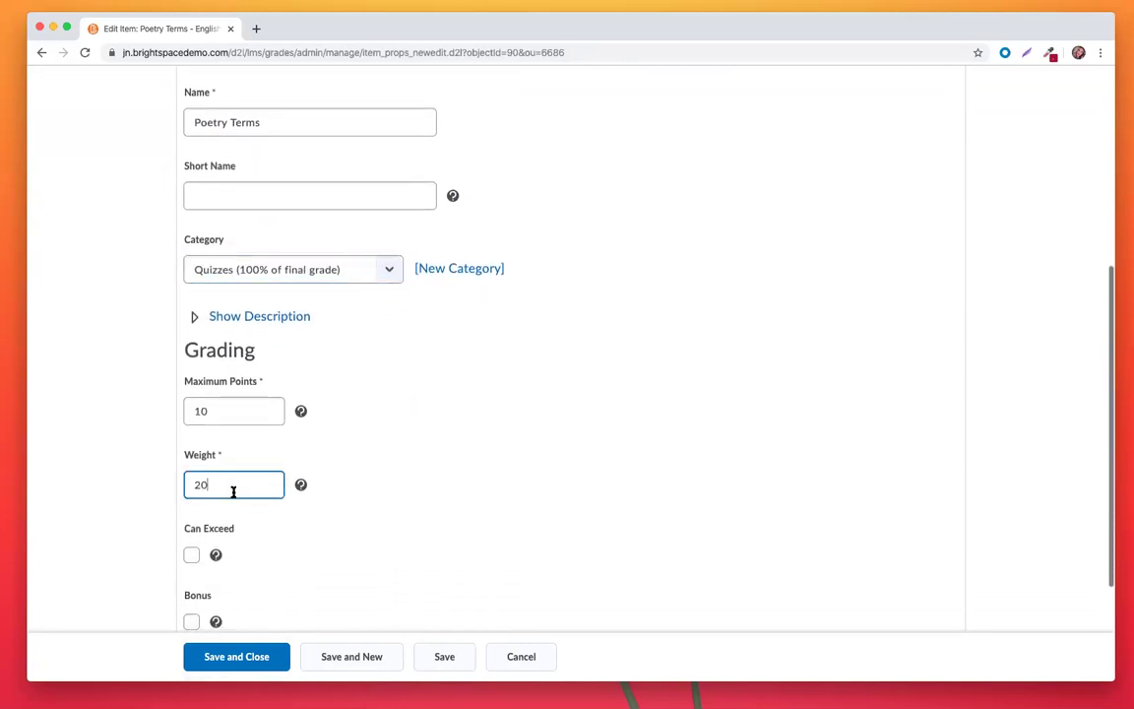
click(233, 404)
scroll(308, 504, down, 3)
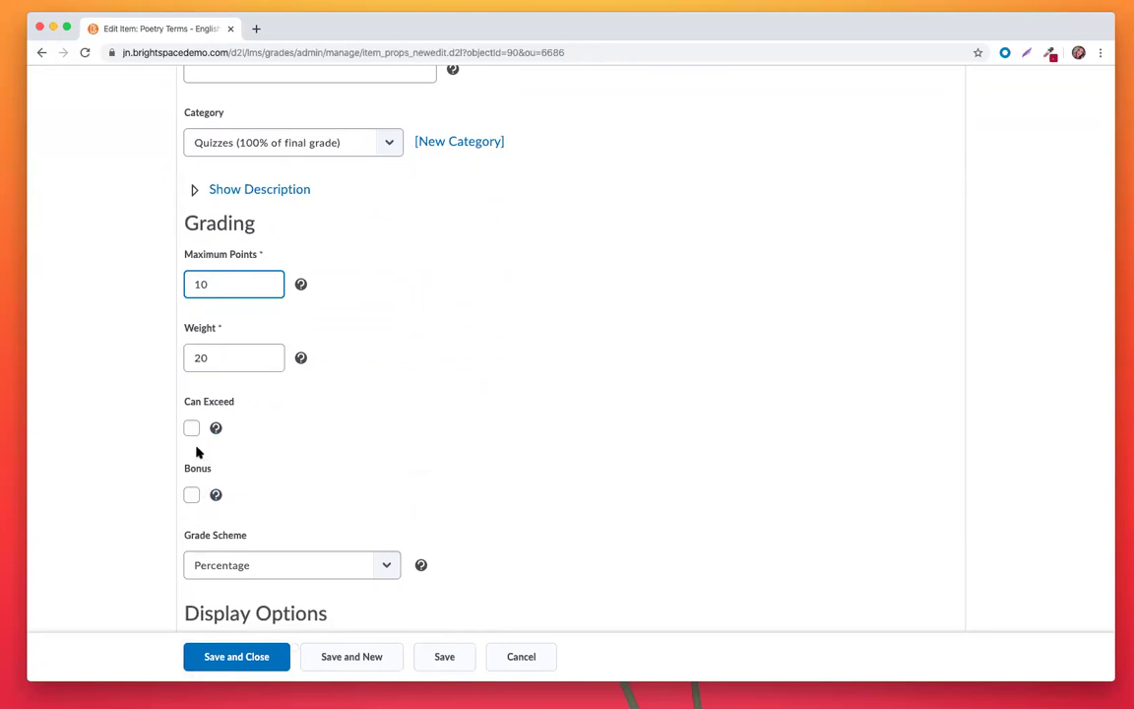
scroll(363, 496, down, 1)
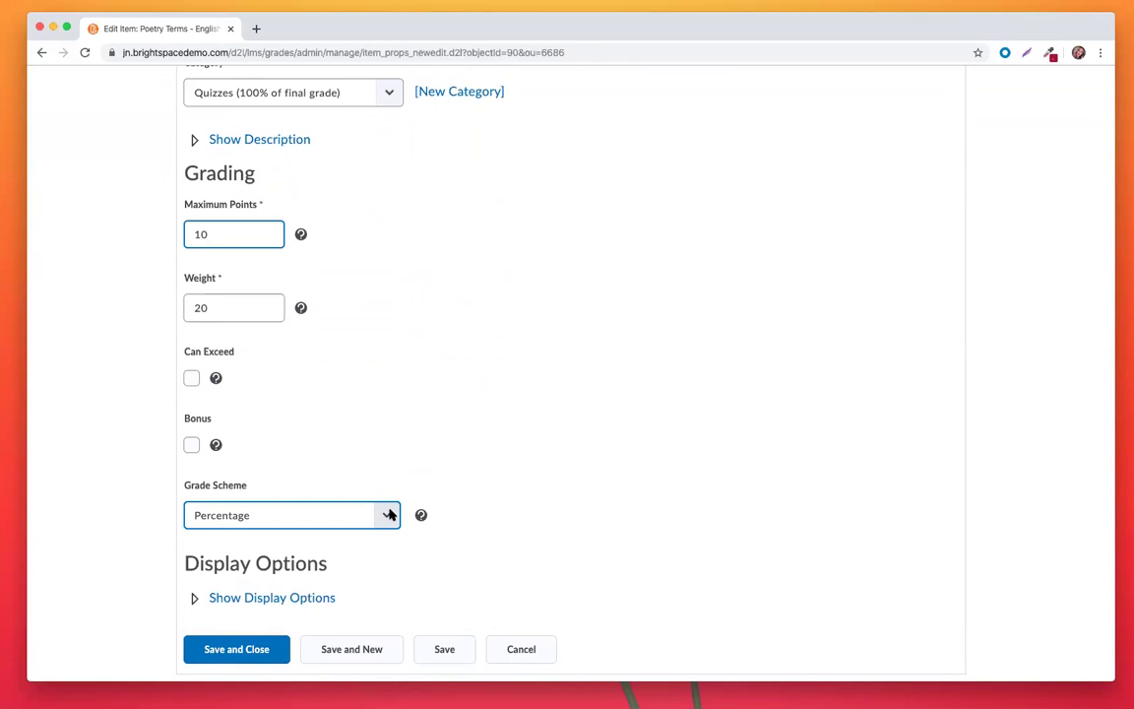
click(390, 515)
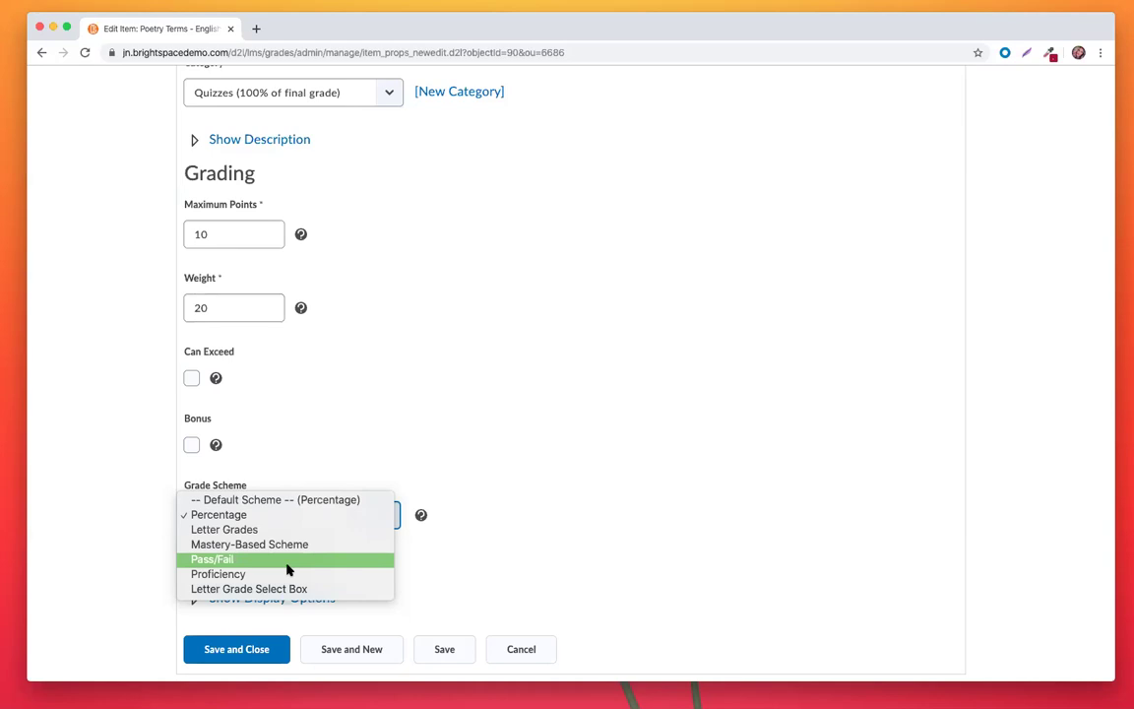
click(76, 559)
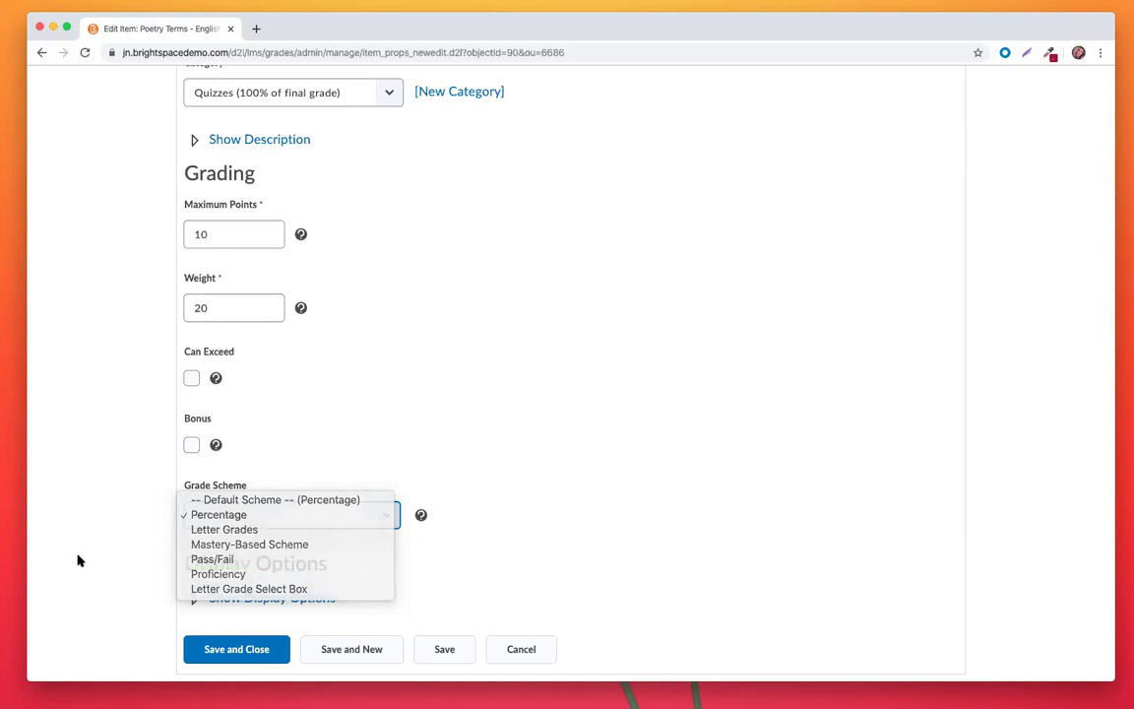
click(521, 649)
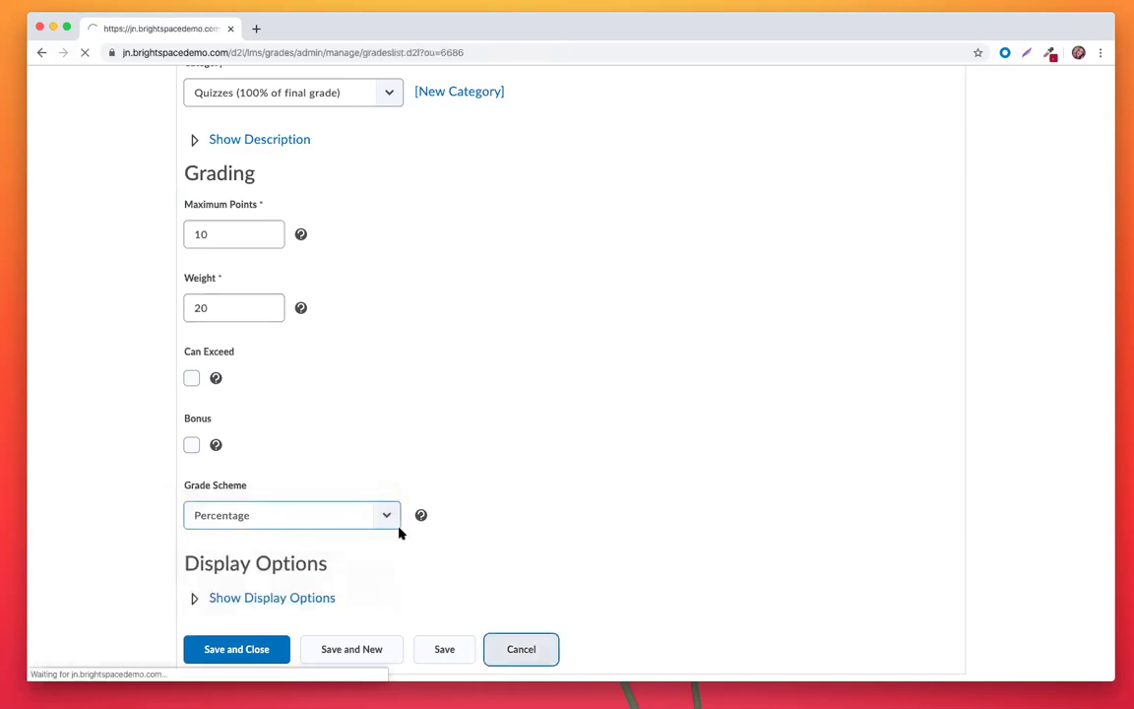
Look over the grade items and categories with their associations, maximum points and weights in the Manage Grades list
scroll(399, 533, down, 1)
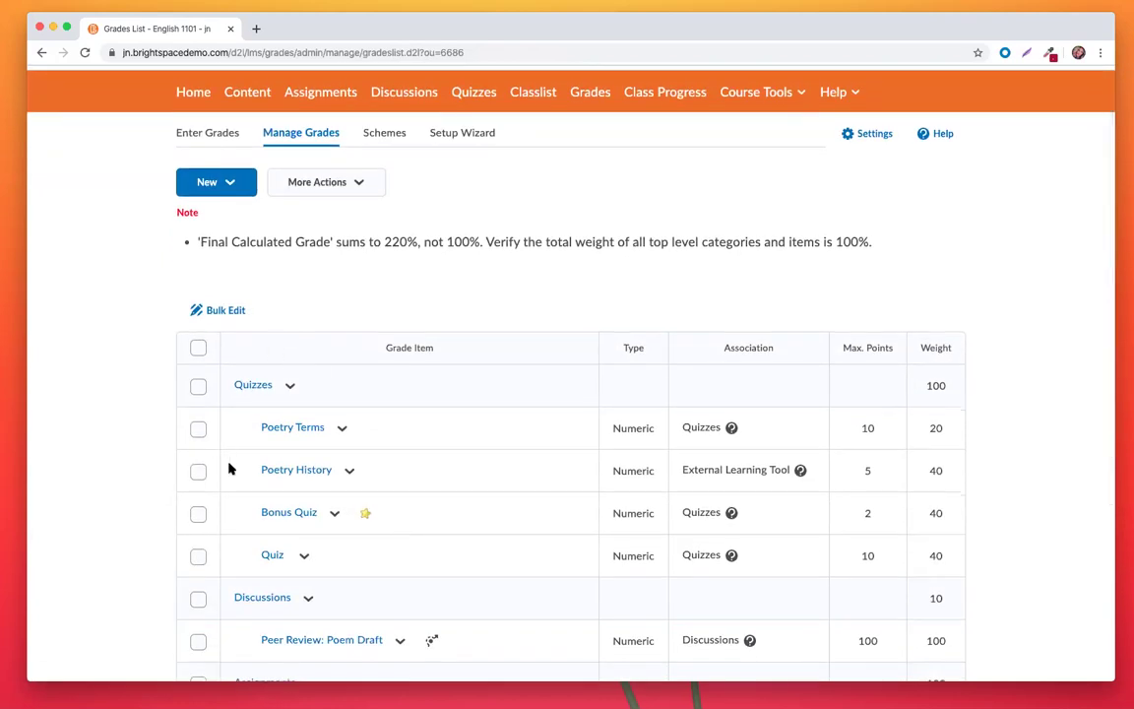
scroll(245, 483, down, 1)
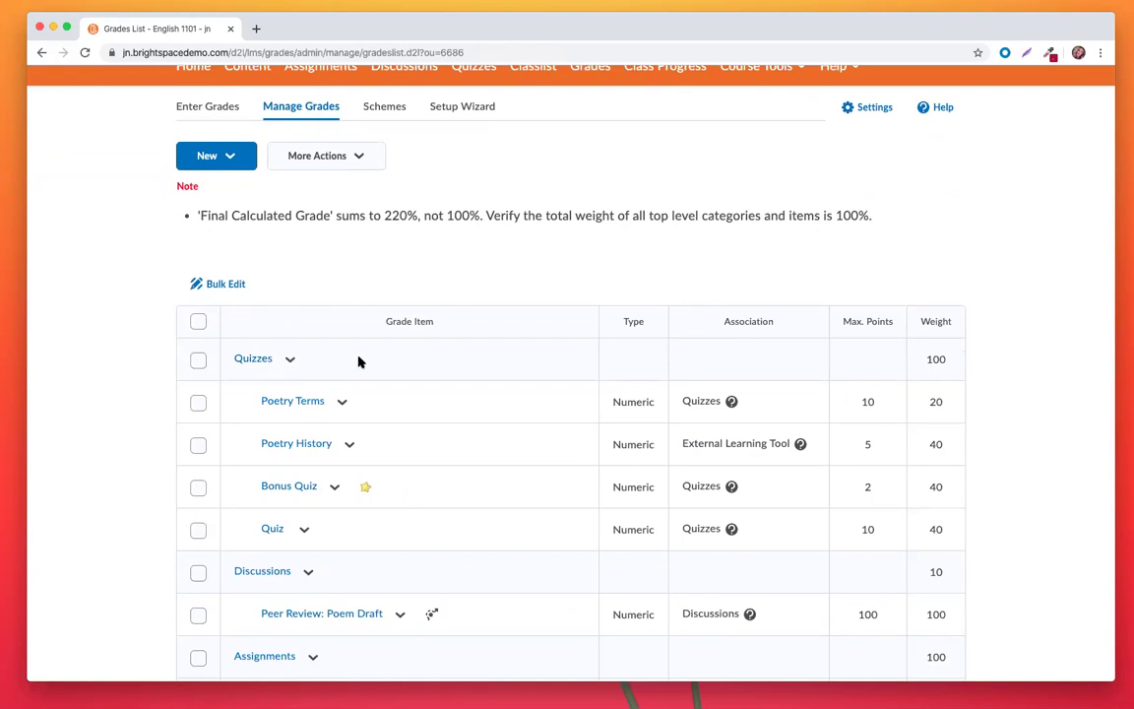
scroll(329, 540, down, 3)
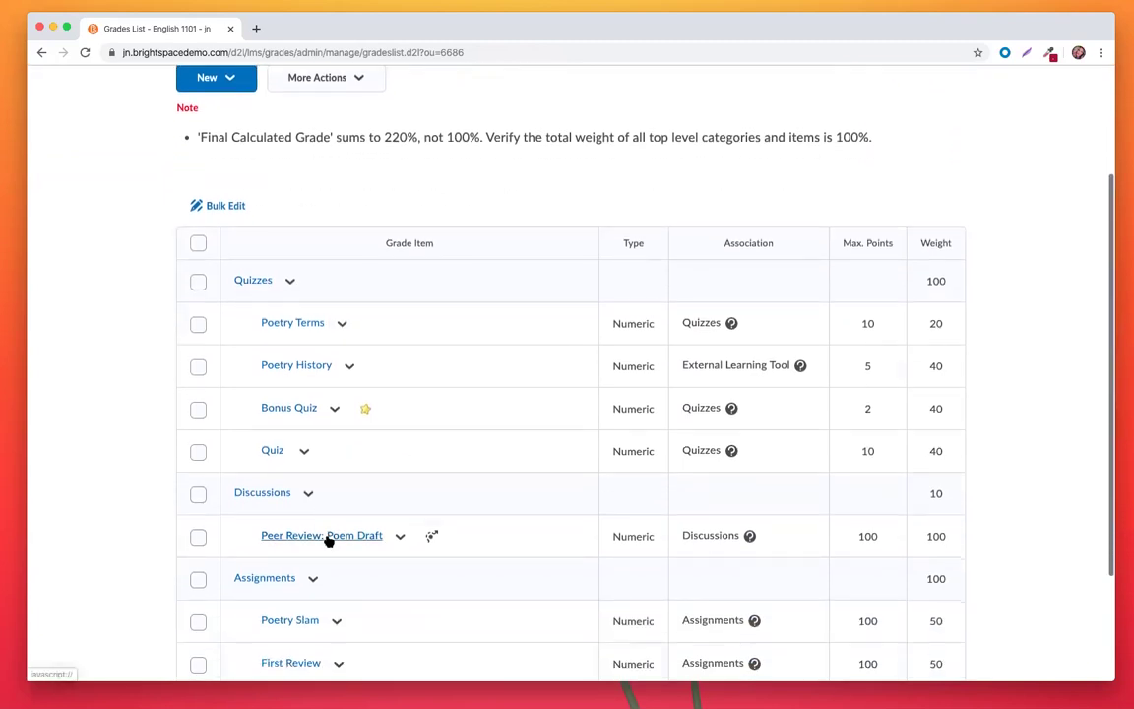
scroll(380, 469, up, 5)
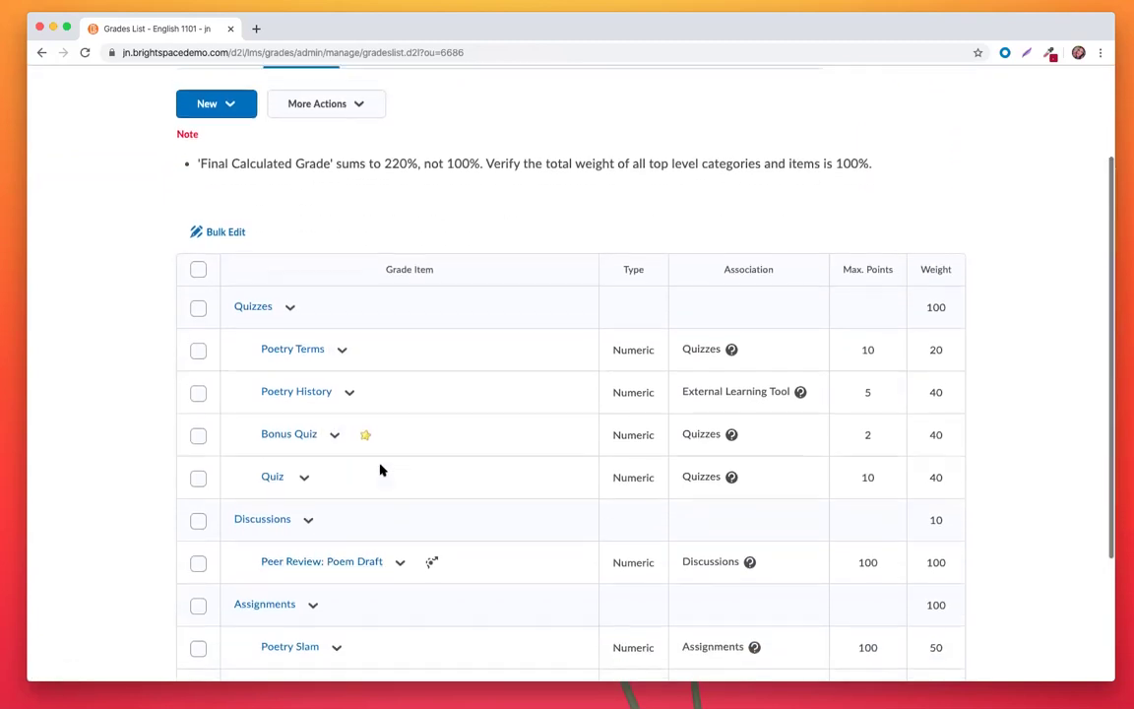
scroll(247, 488, down, 2)
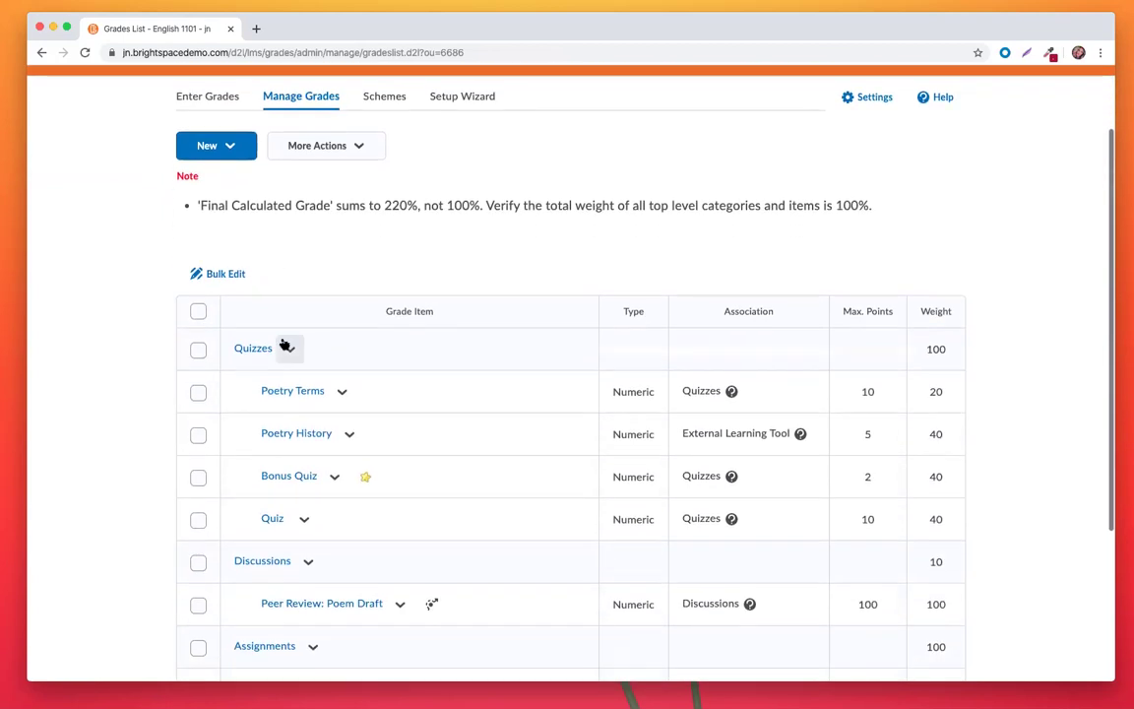
scroll(276, 582, down, 2)
Open the reordering page for grade items and categories, review the sort order settings, and cancel without saving
scroll(287, 486, up, 3)
click(325, 210)
click(313, 254)
scroll(359, 365, down, 1)
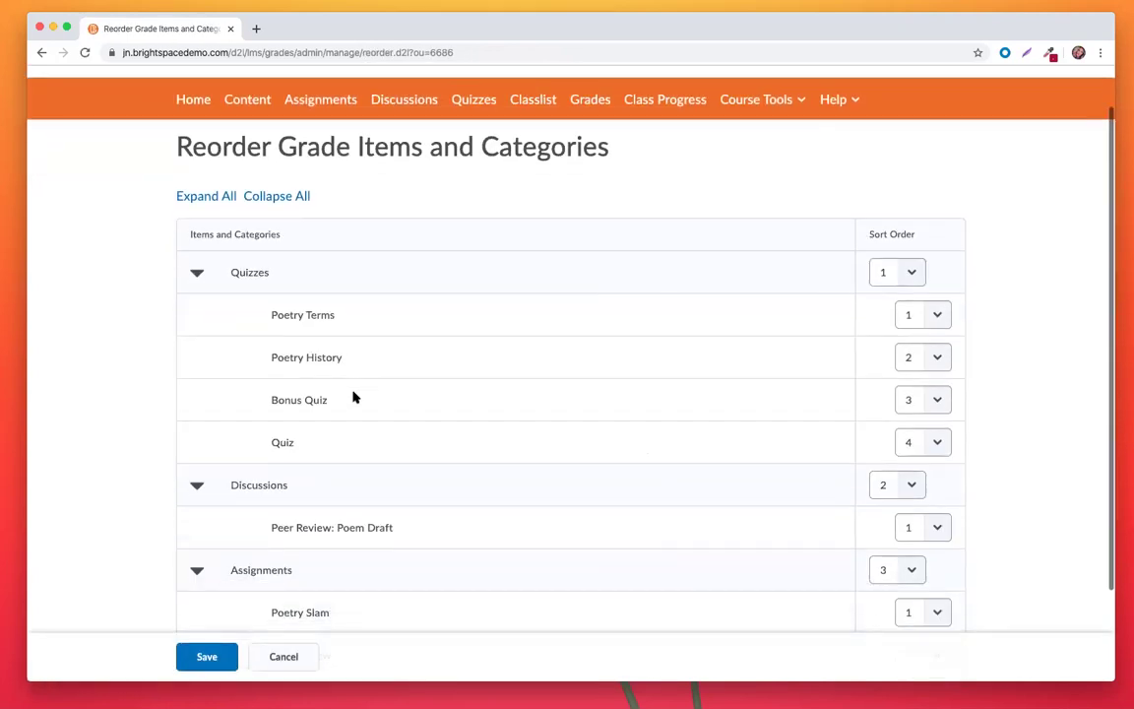
scroll(304, 252, down, 1)
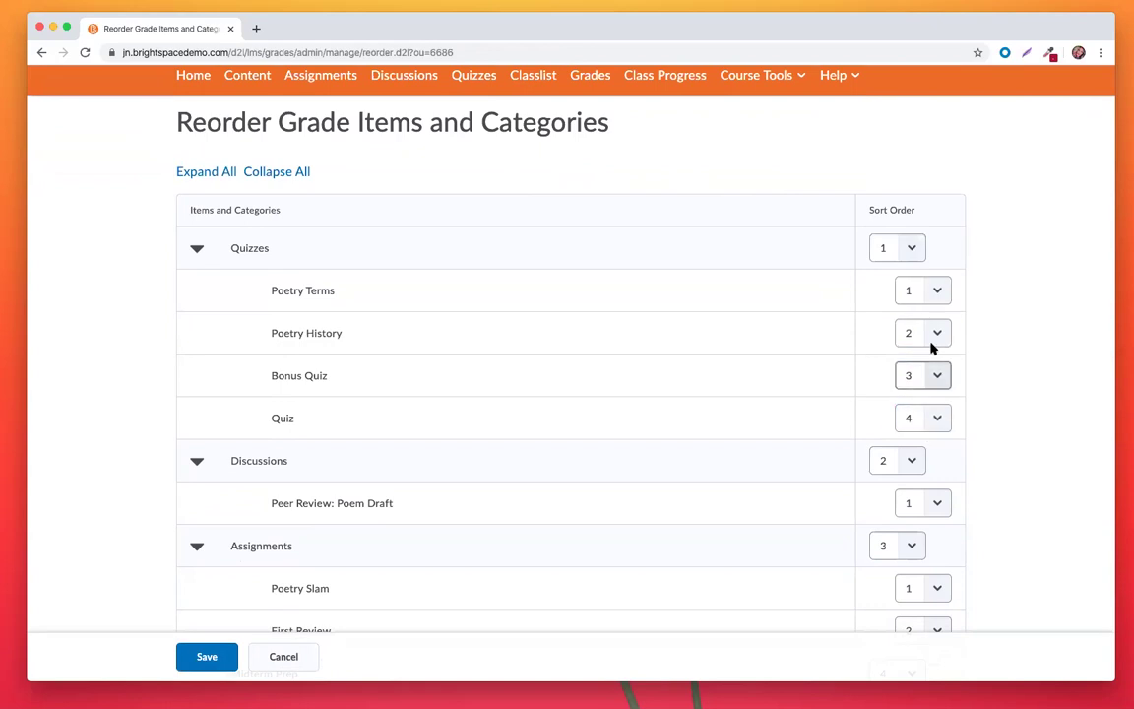
click(281, 656)
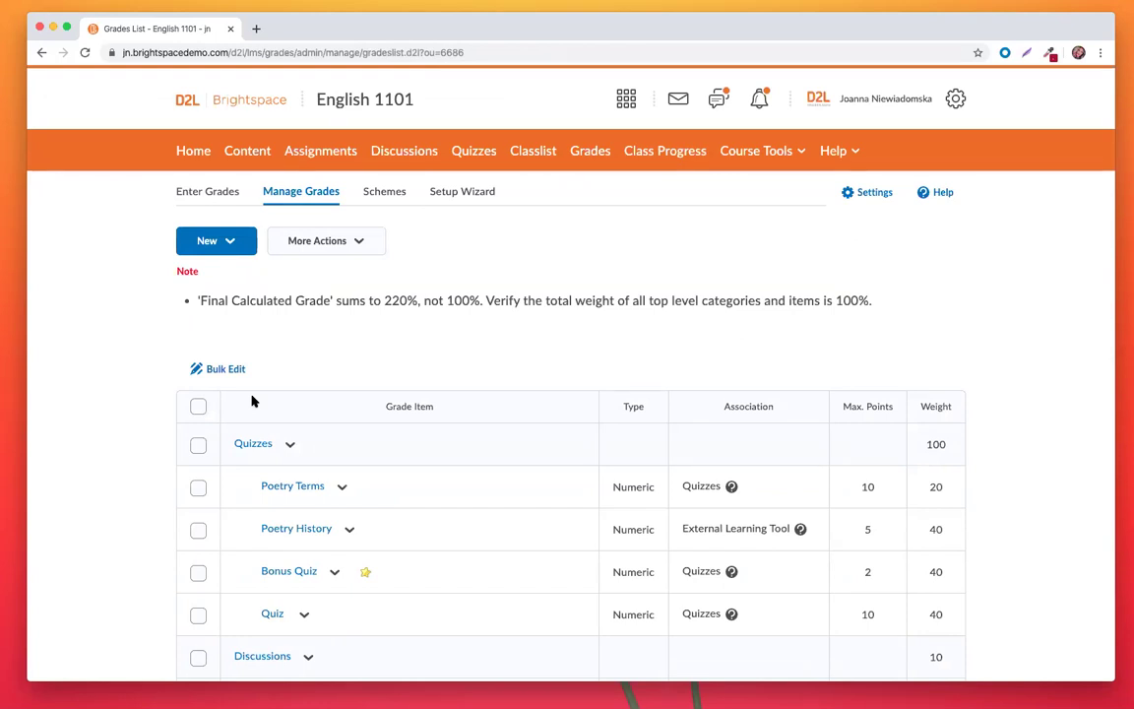
Return to the Brightspace homepage and open Quick Eval with the work listed by Submissions
click(324, 98)
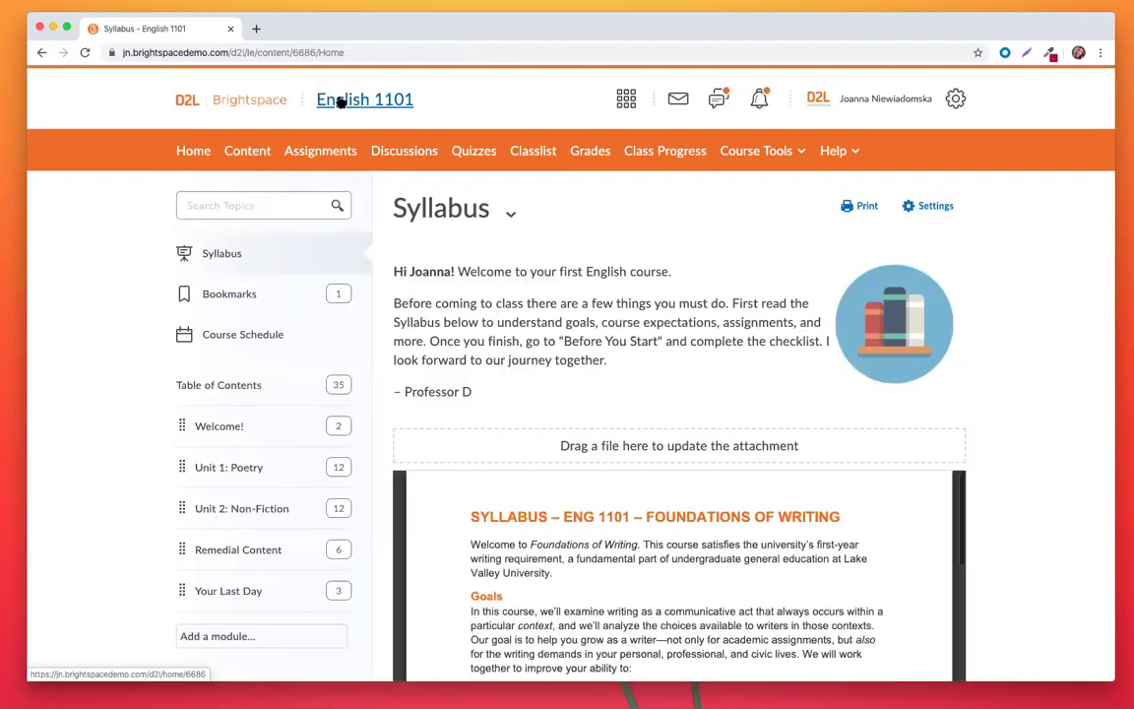
click(263, 103)
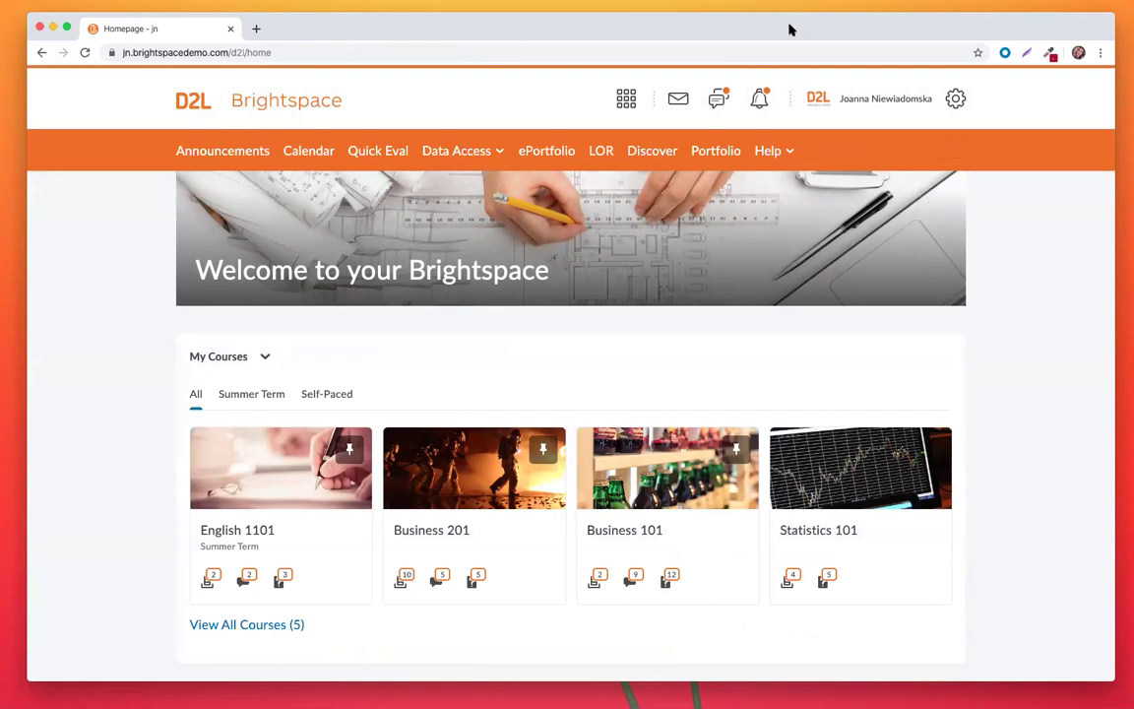
mouse_move(684, 233)
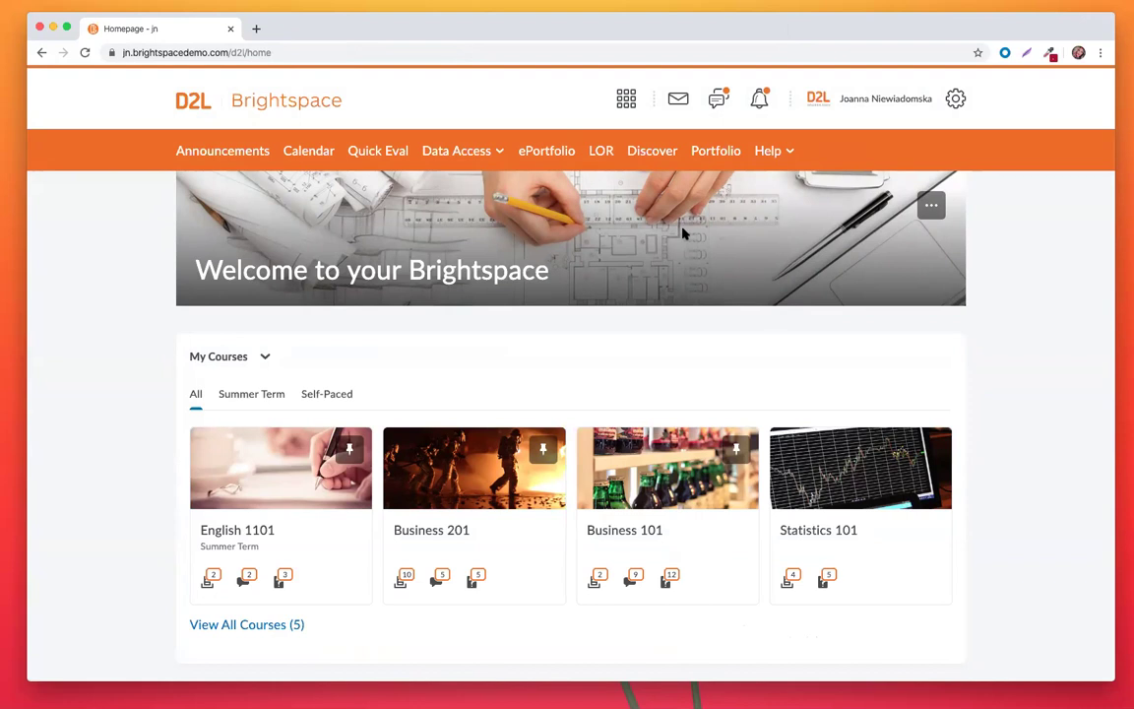
click(379, 156)
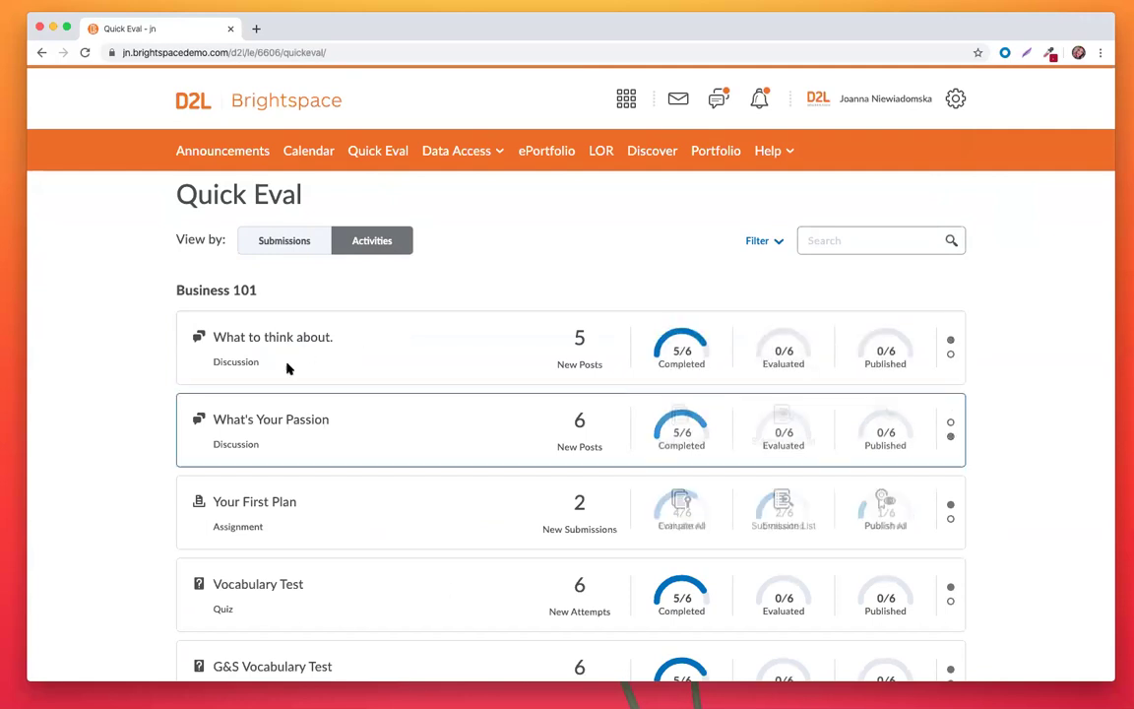
click(284, 241)
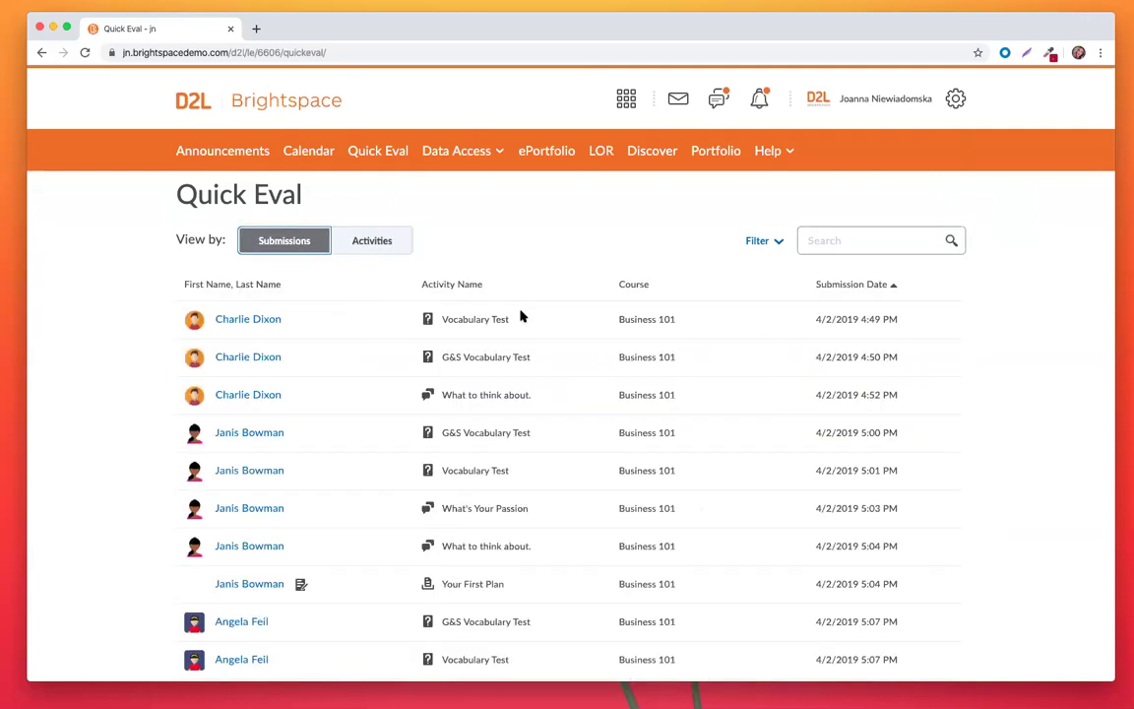
scroll(522, 316, down, 1)
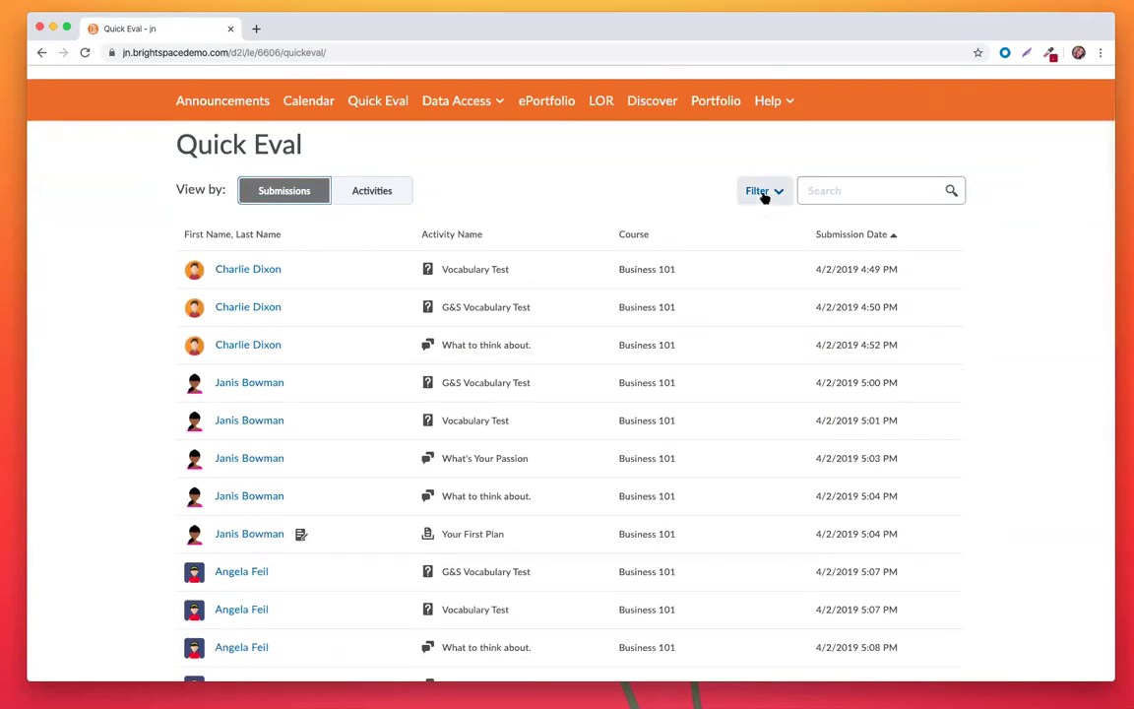
Look over the Activity Name filter choices for the Quick Eval submissions and close the filter without applying any
click(764, 195)
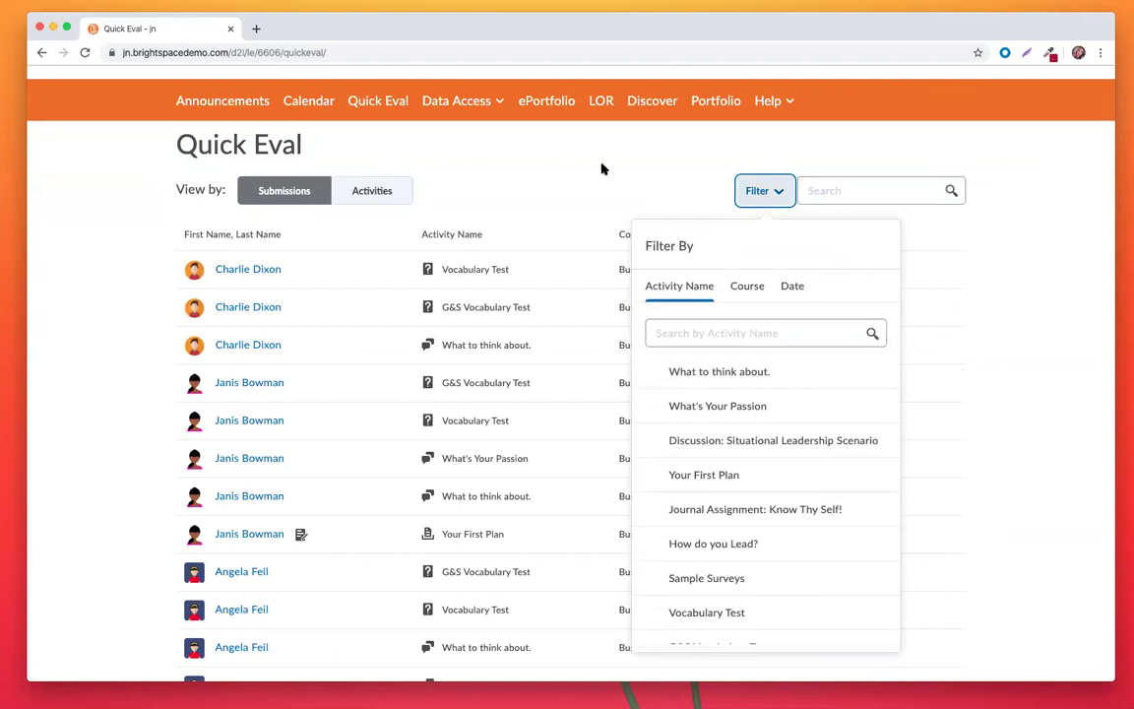
scroll(601, 169, down, 1)
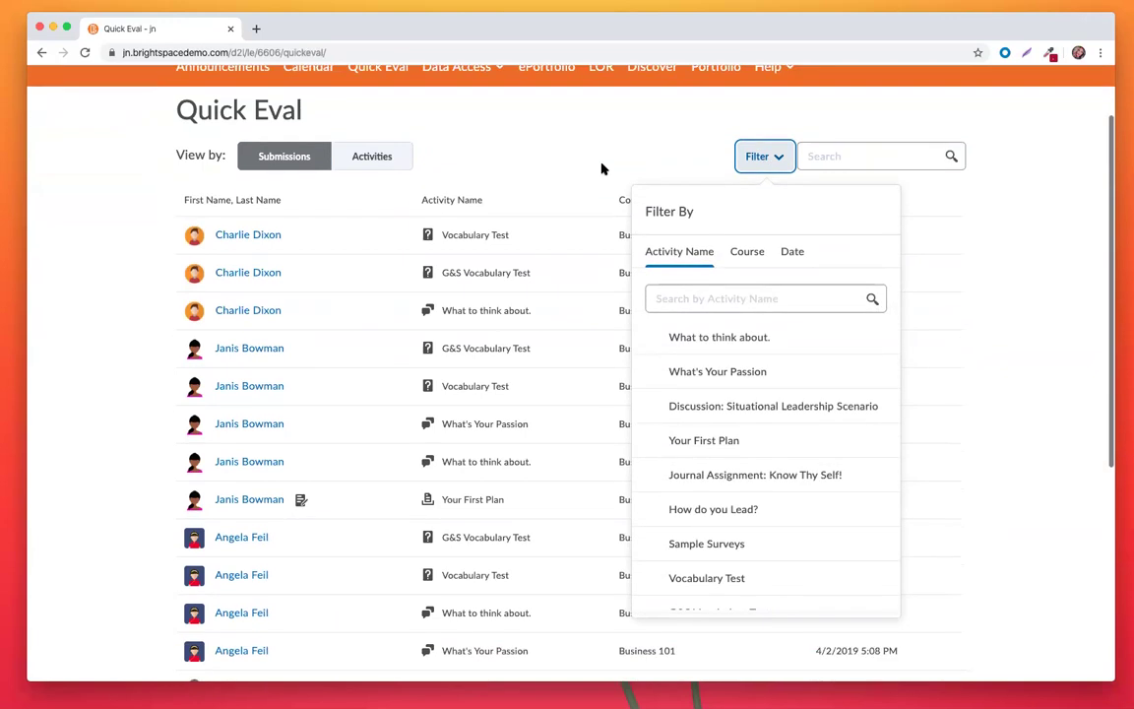
scroll(704, 308, down, 2)
scroll(703, 308, up, 2)
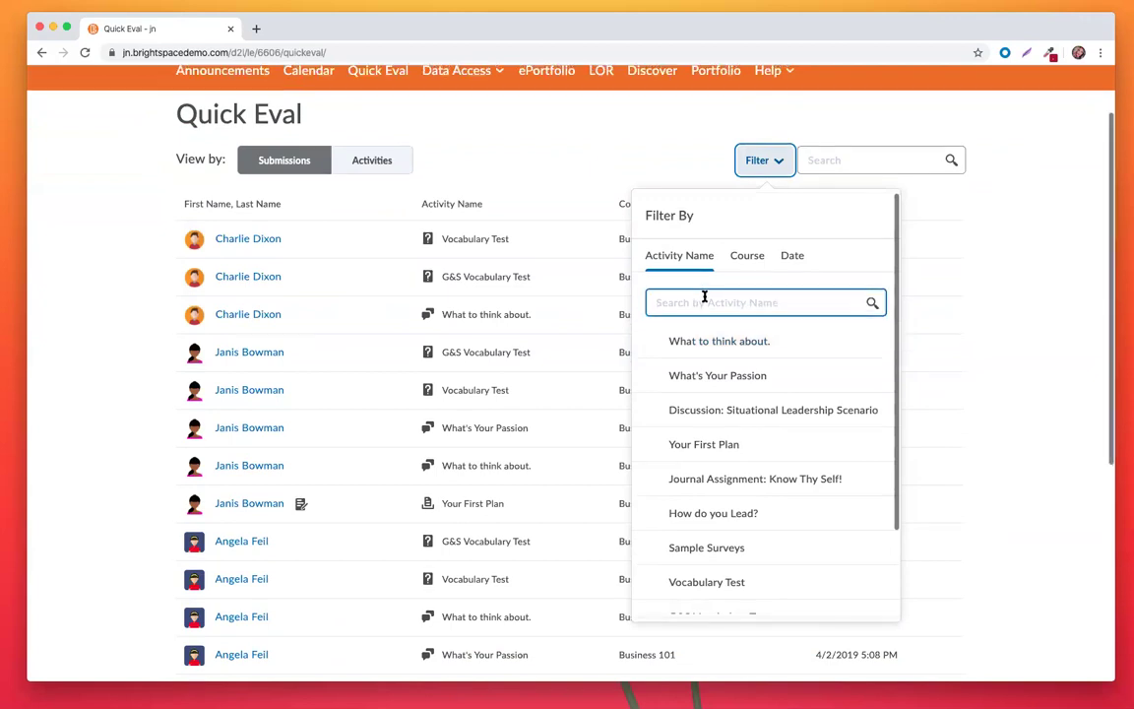
scroll(704, 299, up, 2)
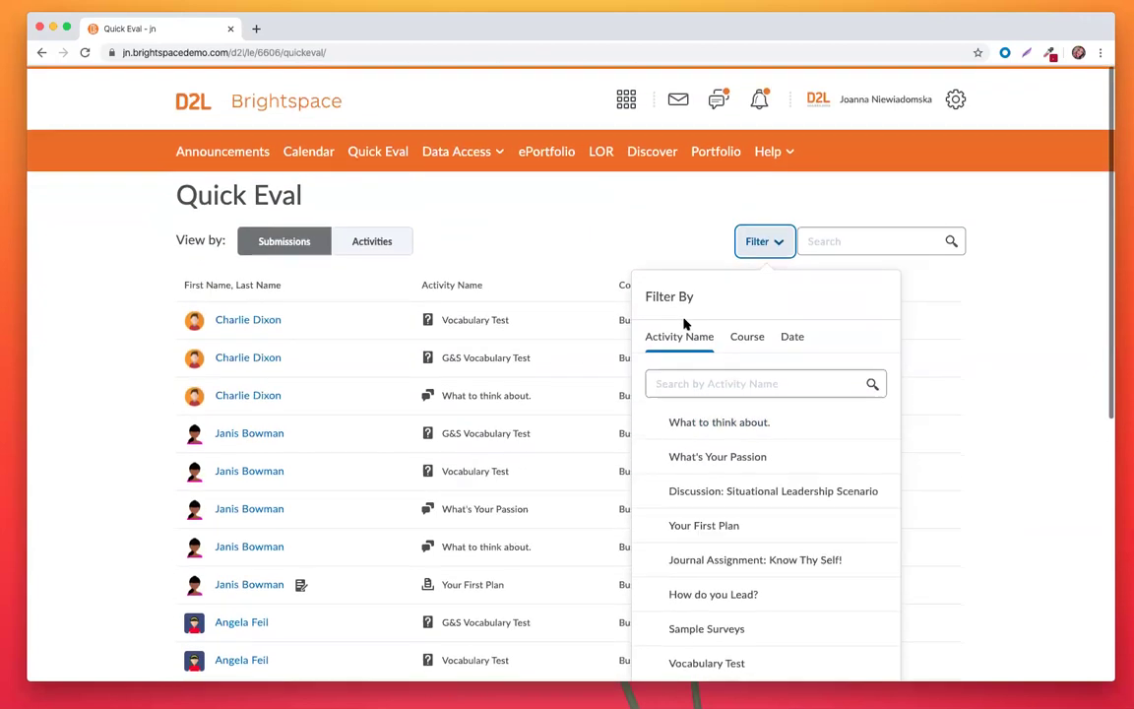
click(540, 217)
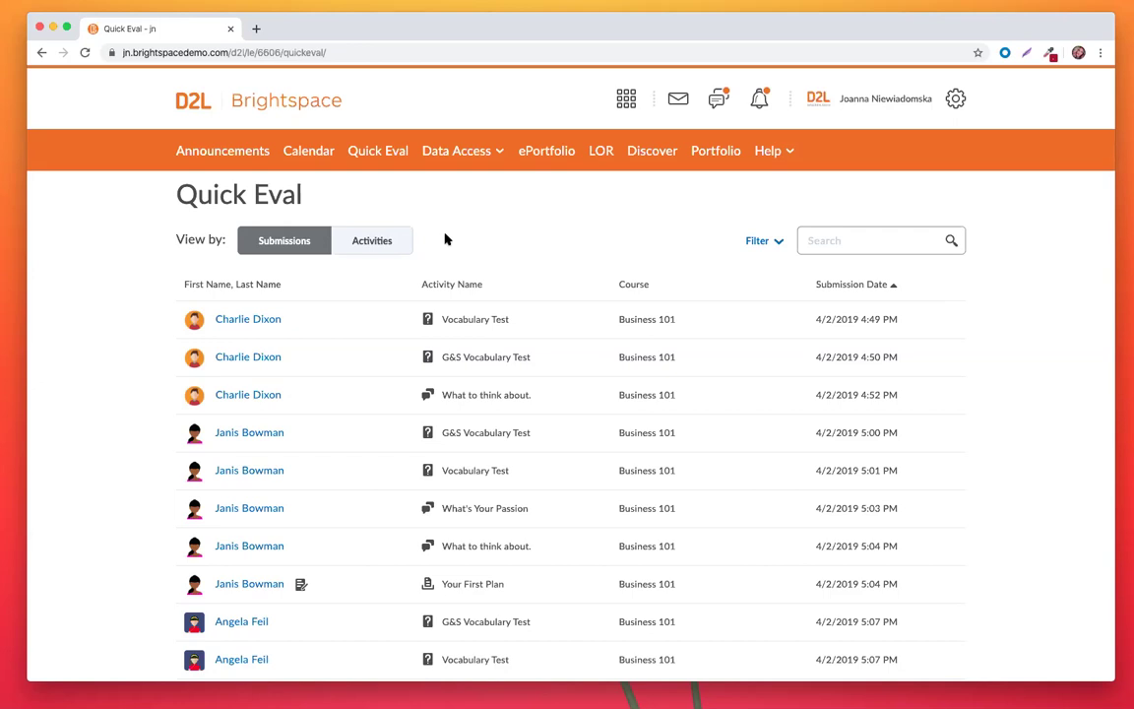
Open the draft-marked Your First Plan submission and view Student-B101-BP.docx through to the annotated Executive Summary
click(259, 586)
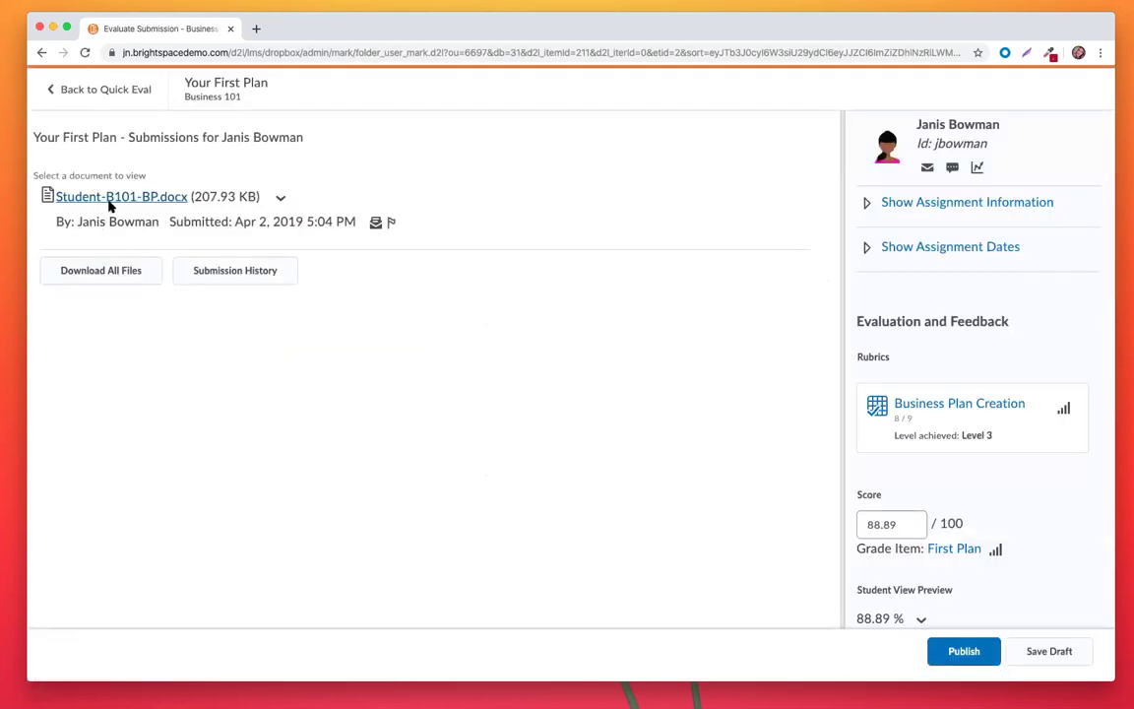
click(110, 200)
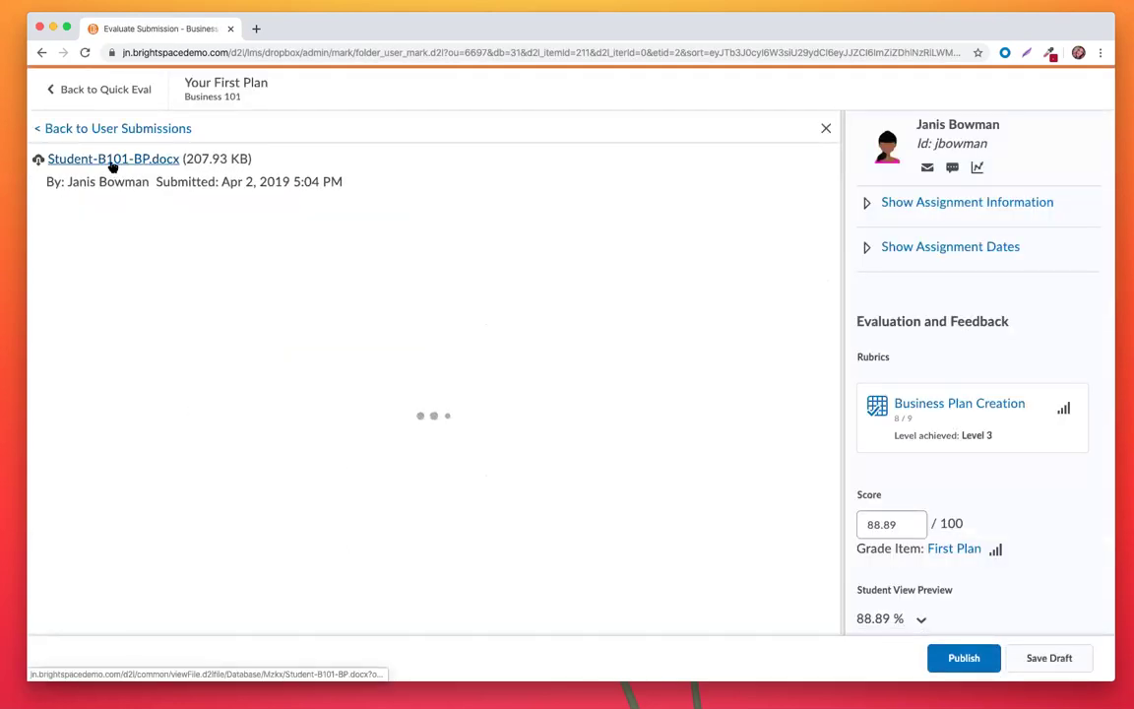
scroll(391, 485, down, 15)
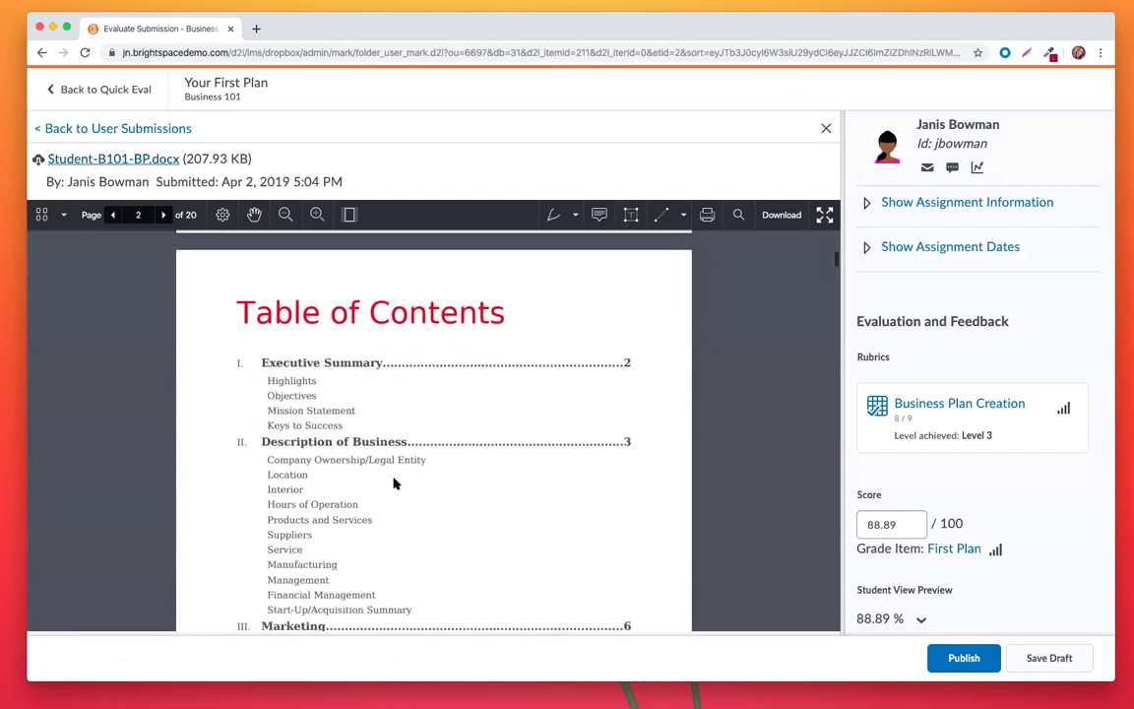
scroll(393, 483, down, 5)
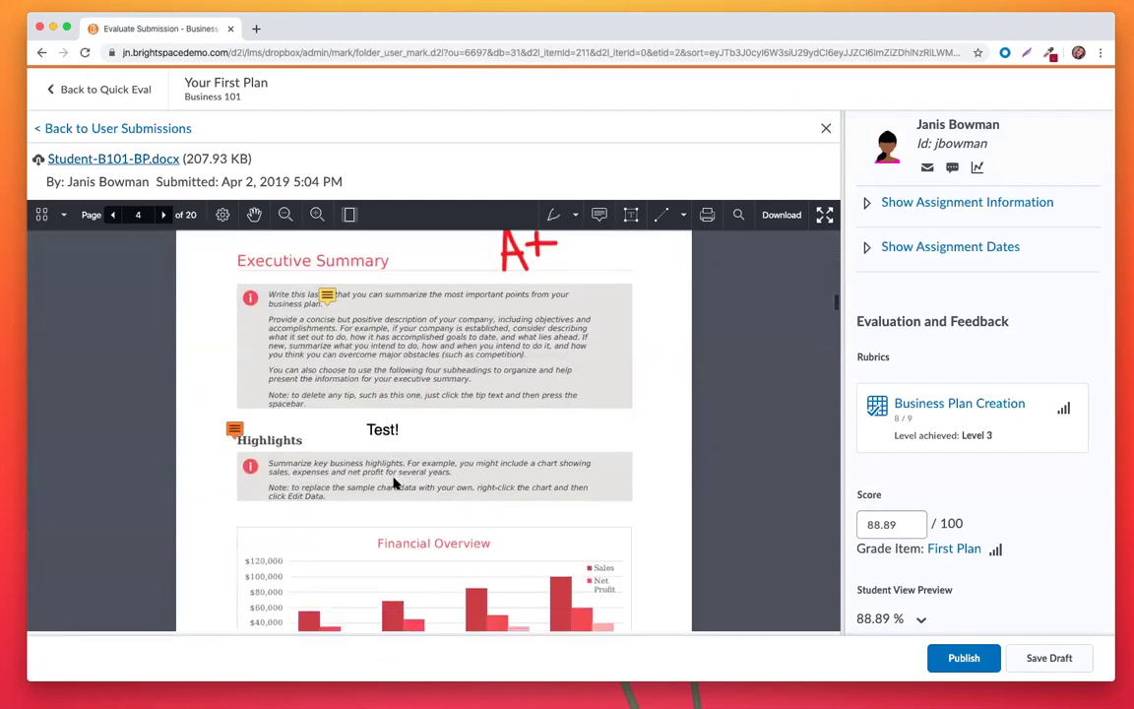
Select a passage in the Executive Summary to view the text markup options, deselect it, and return to Quick Eval
drag(334, 348, 533, 358)
drag(525, 357, 519, 361)
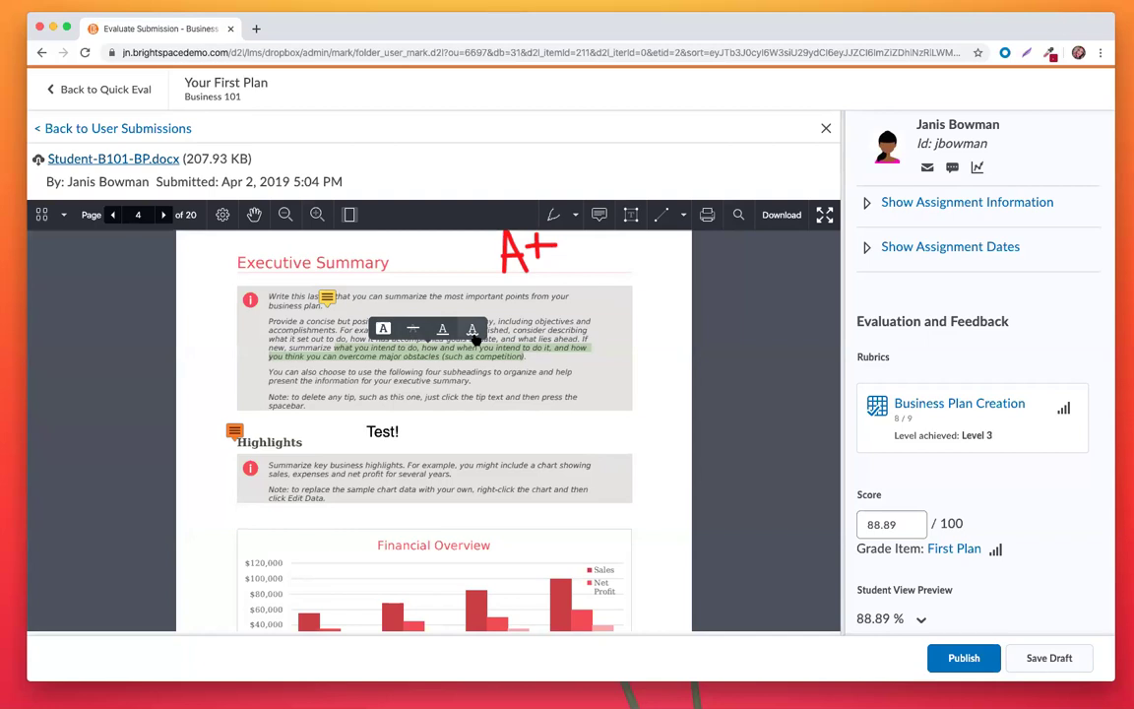
scroll(473, 334, up, 1)
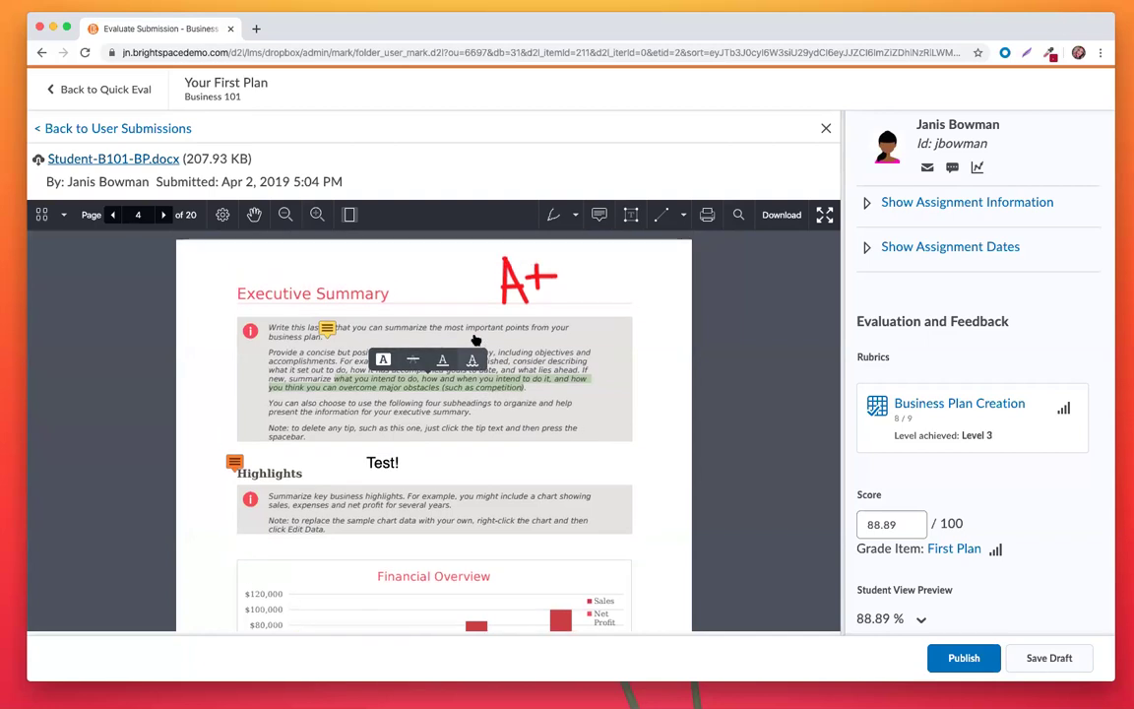
click(605, 334)
scroll(274, 261, up, 2)
click(138, 97)
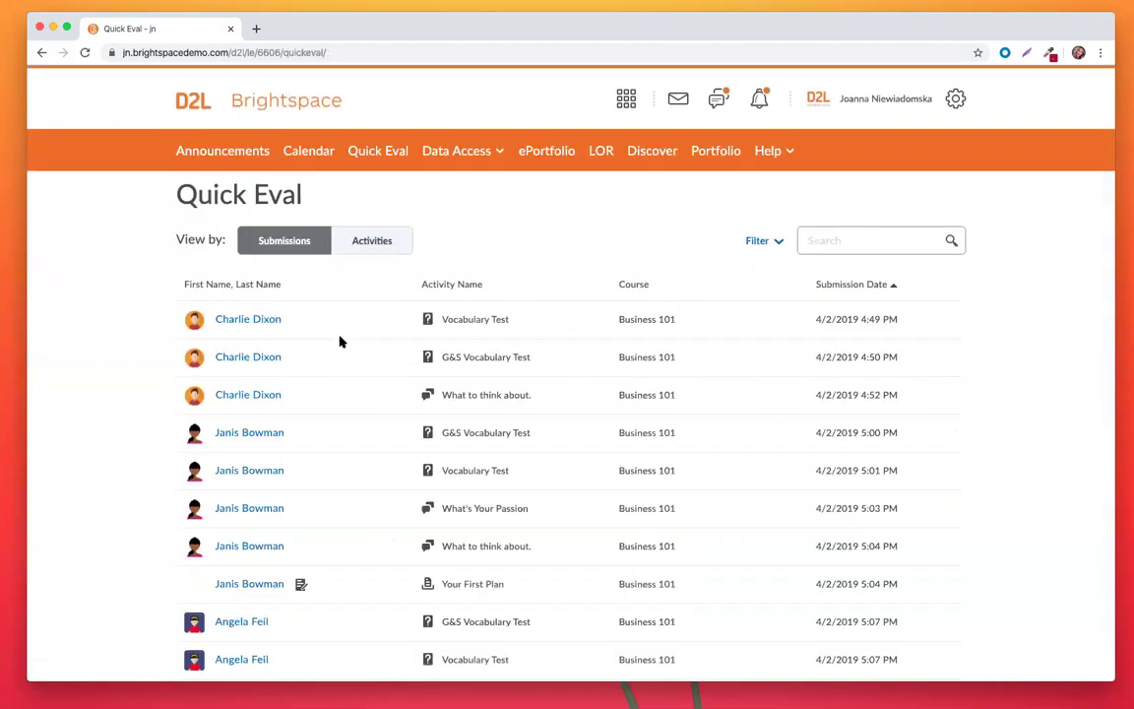
Reopen the Your First Plan submission with its Business Plan Creation rubric in a separate window, and display Student-B101-BP.docx
scroll(340, 342, down, 2)
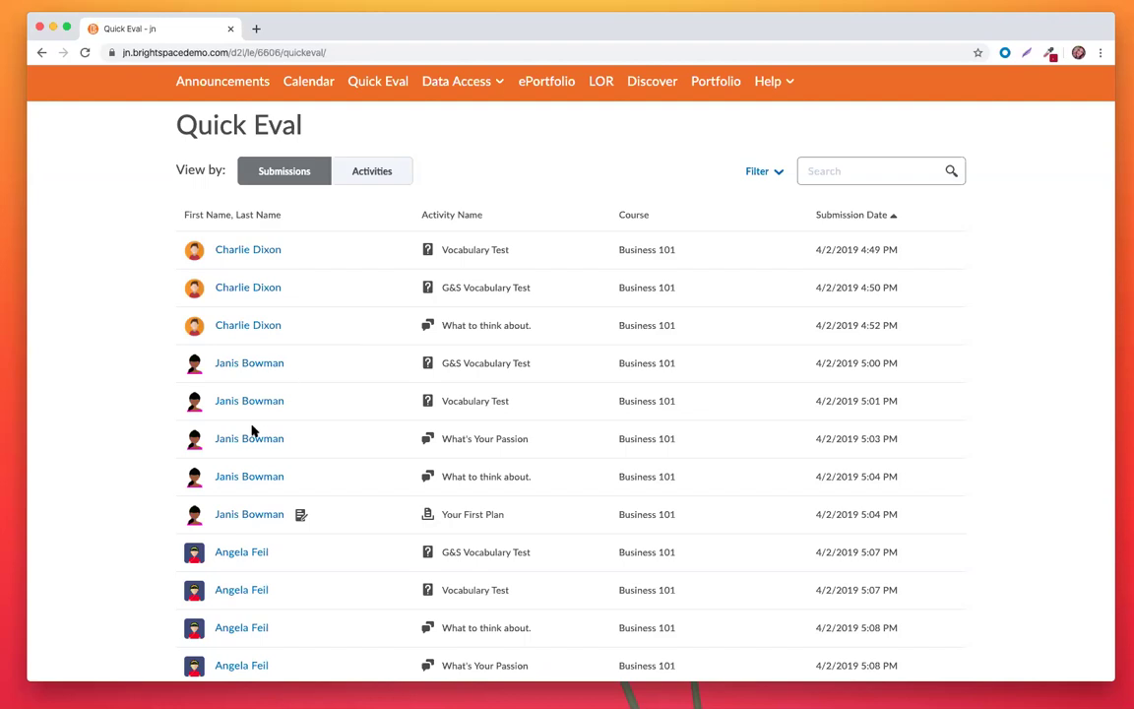
click(277, 517)
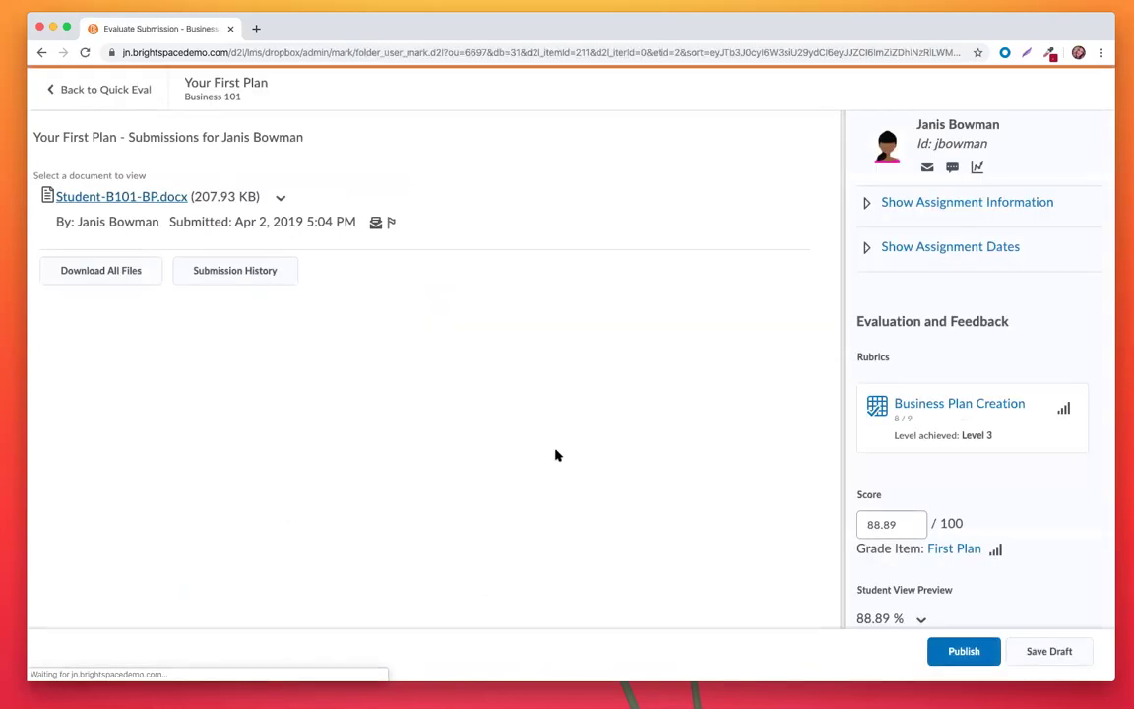
click(948, 405)
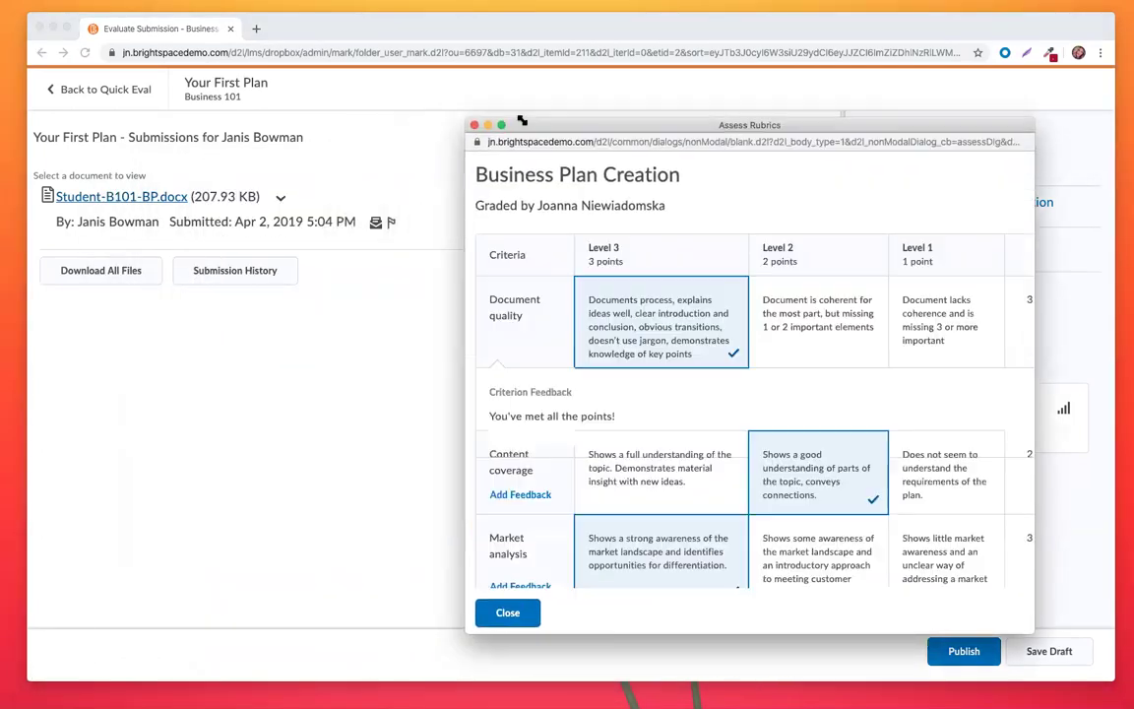
click(170, 200)
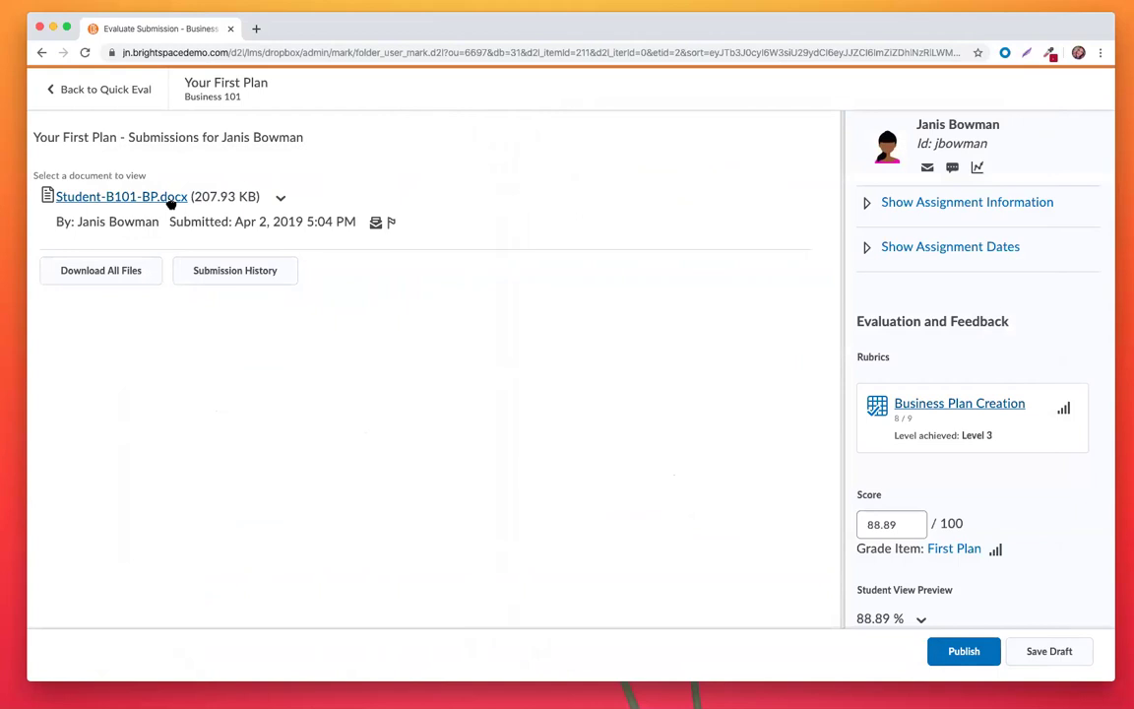
Arrange the Student-B101-BP.docx submission window and the Business Plan Creation rubric window so both can be read together
drag(711, 25, 717, 189)
click(772, 150)
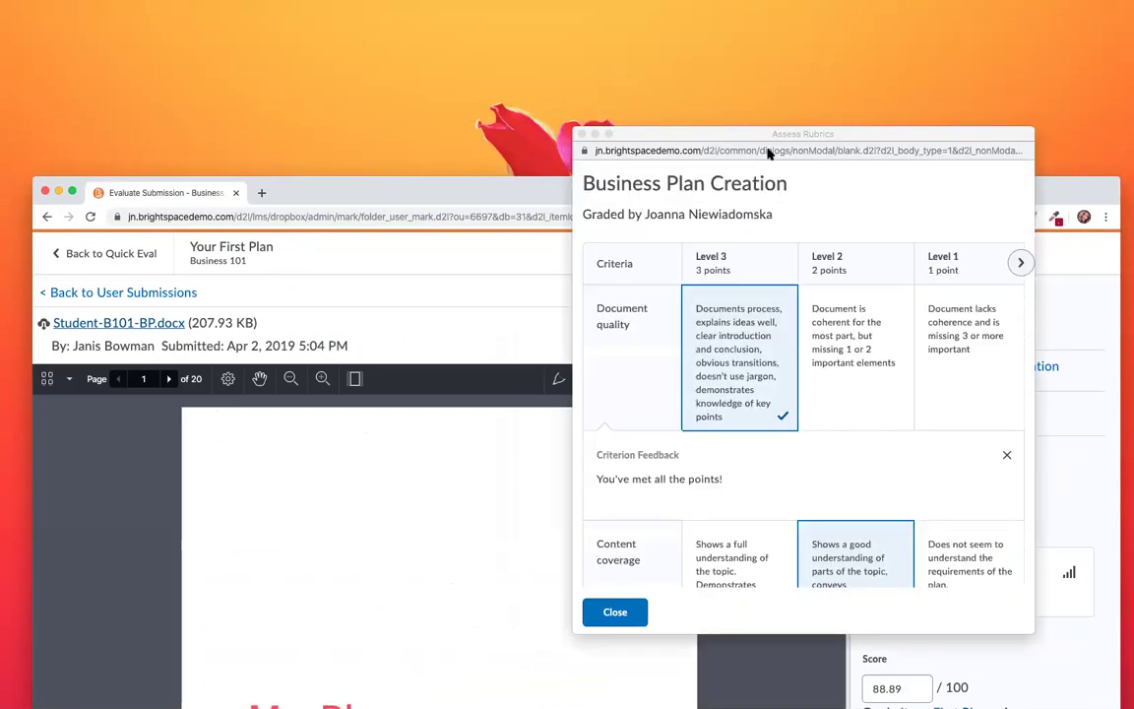
drag(797, 183, 780, 26)
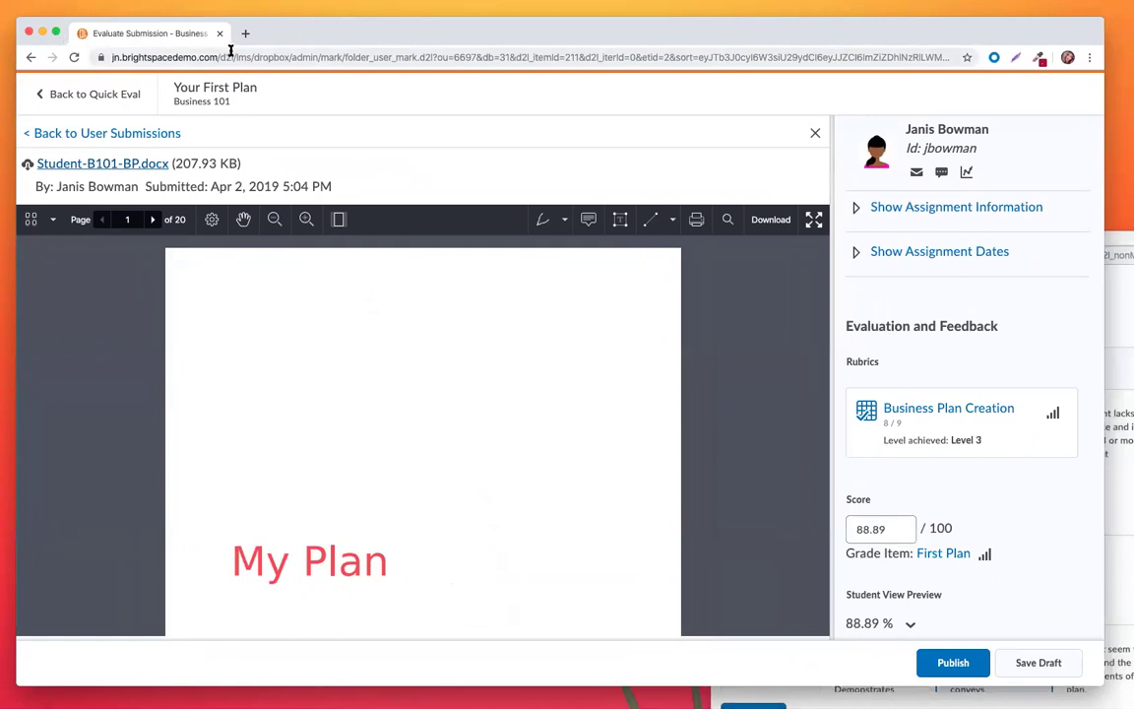
scroll(347, 493, down, 5)
scroll(346, 492, down, 10)
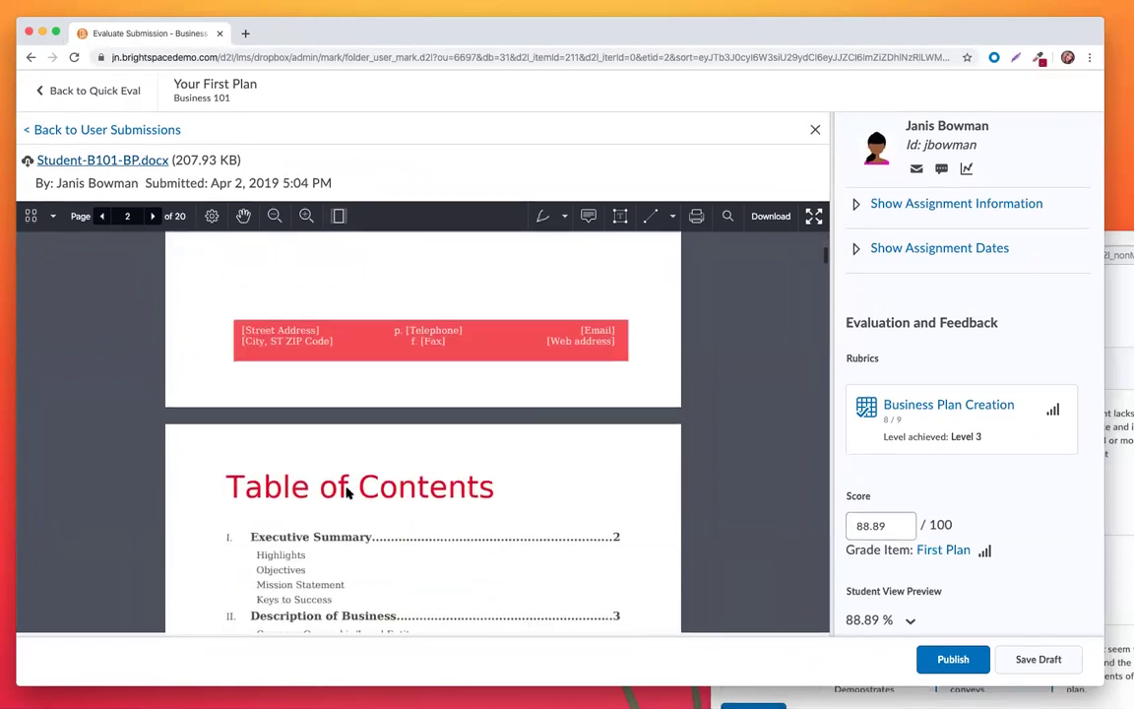
scroll(347, 493, up, 5)
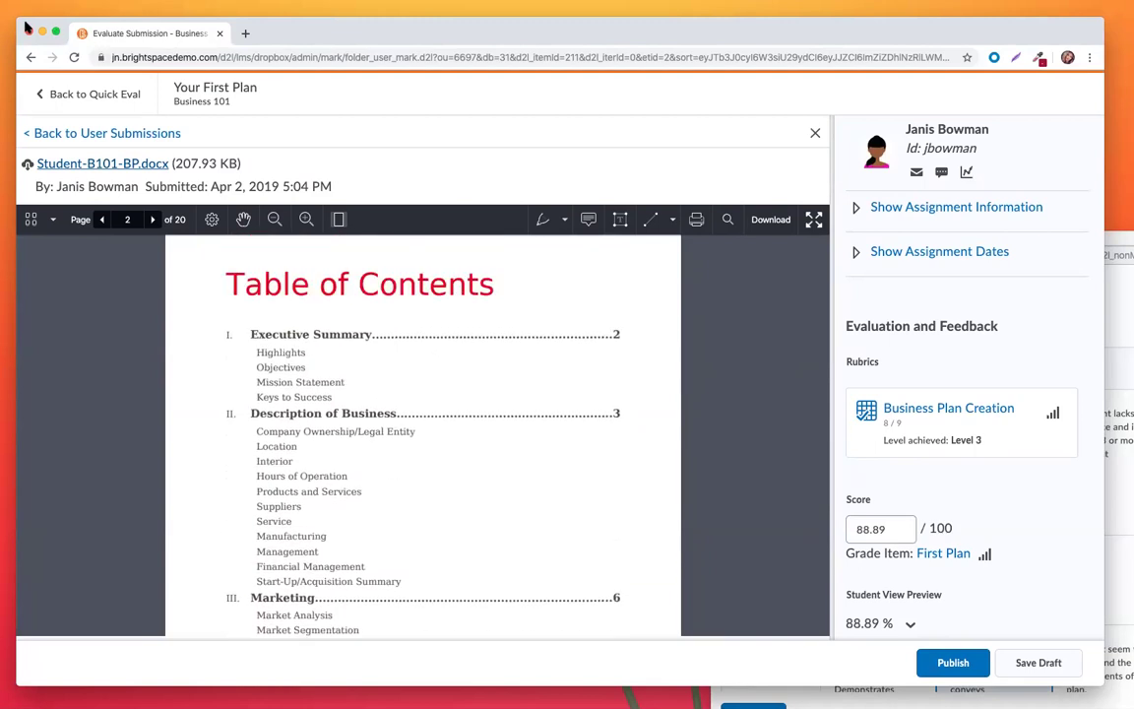
mouse_move(28, 20)
mouse_down()
mouse_move(132, 35)
mouse_move(20, 12)
mouse_up()
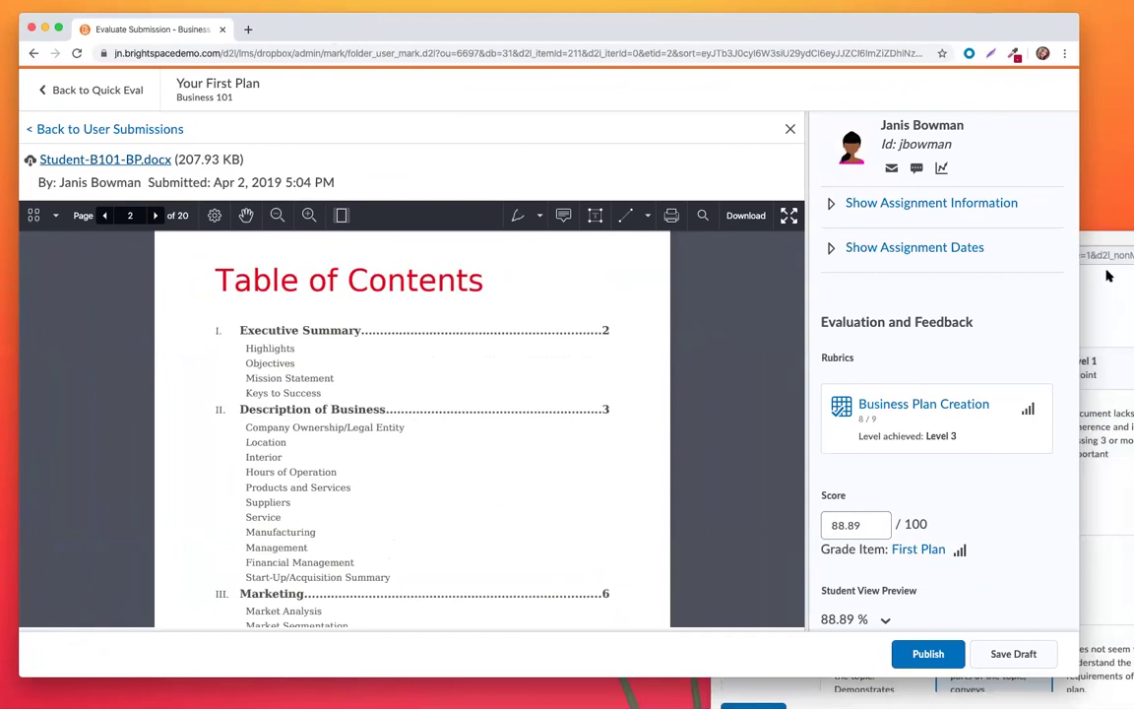
drag(829, 239, 736, 121)
scroll(768, 491, down, 2)
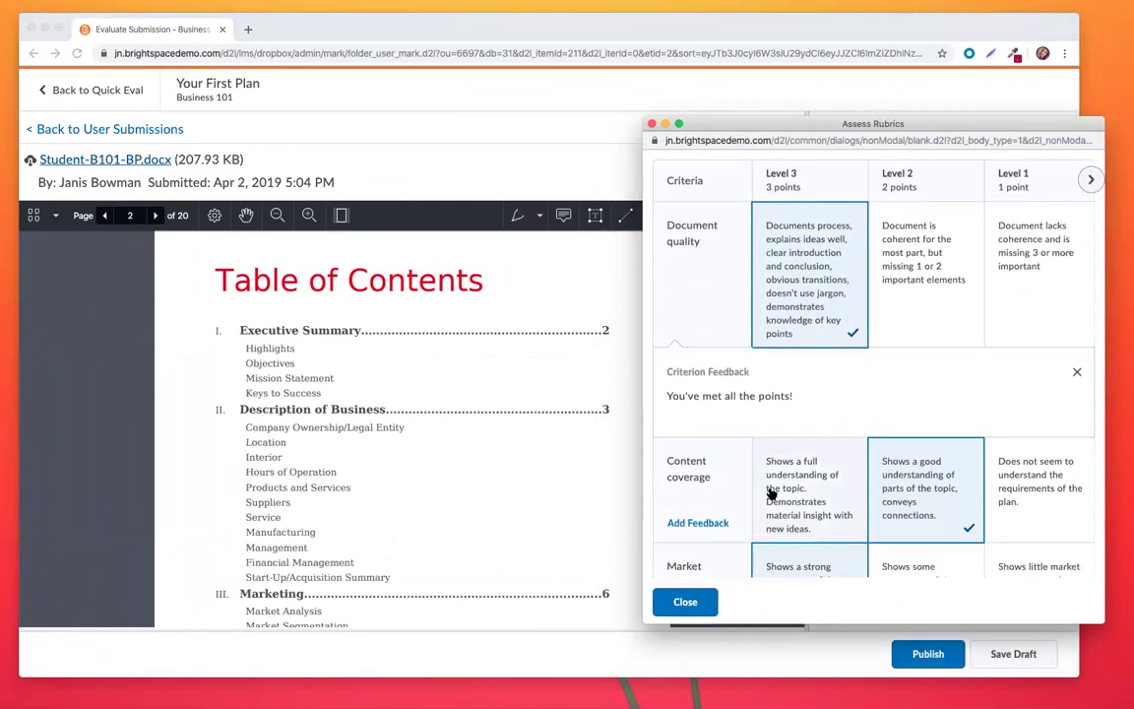
drag(705, 119, 799, 125)
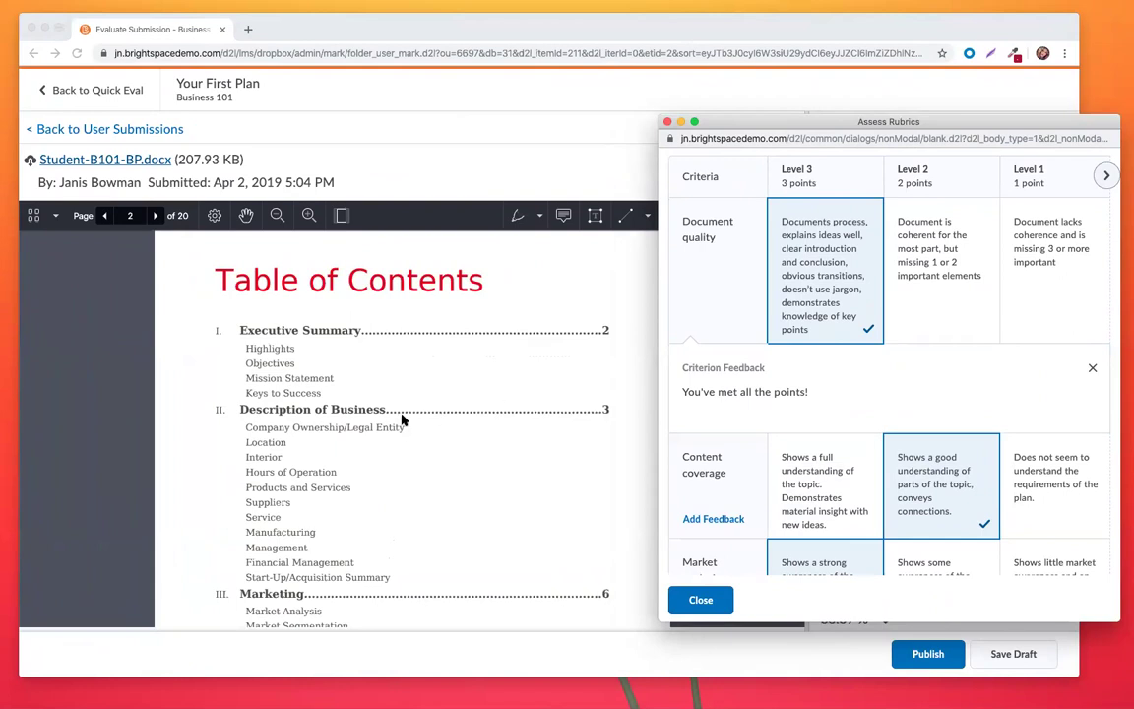
Read through the Table of Contents alongside the rubric's criteria, total and Overall Score levels
scroll(404, 418, down, 5)
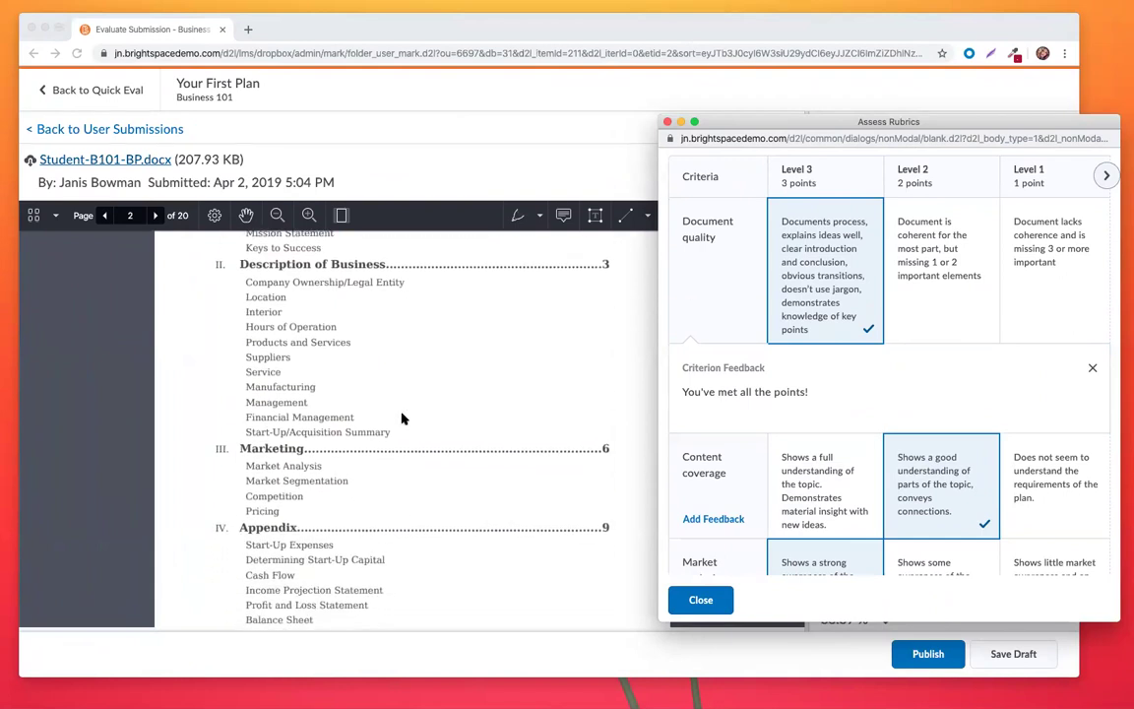
scroll(805, 372, down, 1)
scroll(805, 372, down, 4)
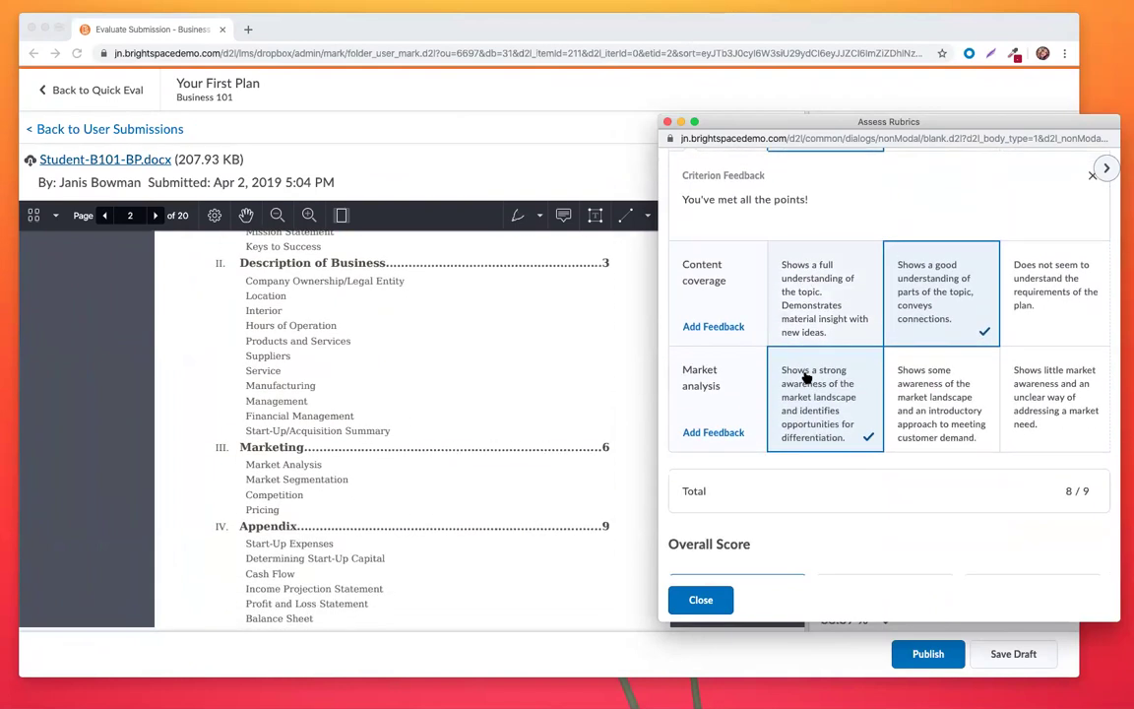
scroll(493, 410, down, 2)
scroll(493, 411, down, 5)
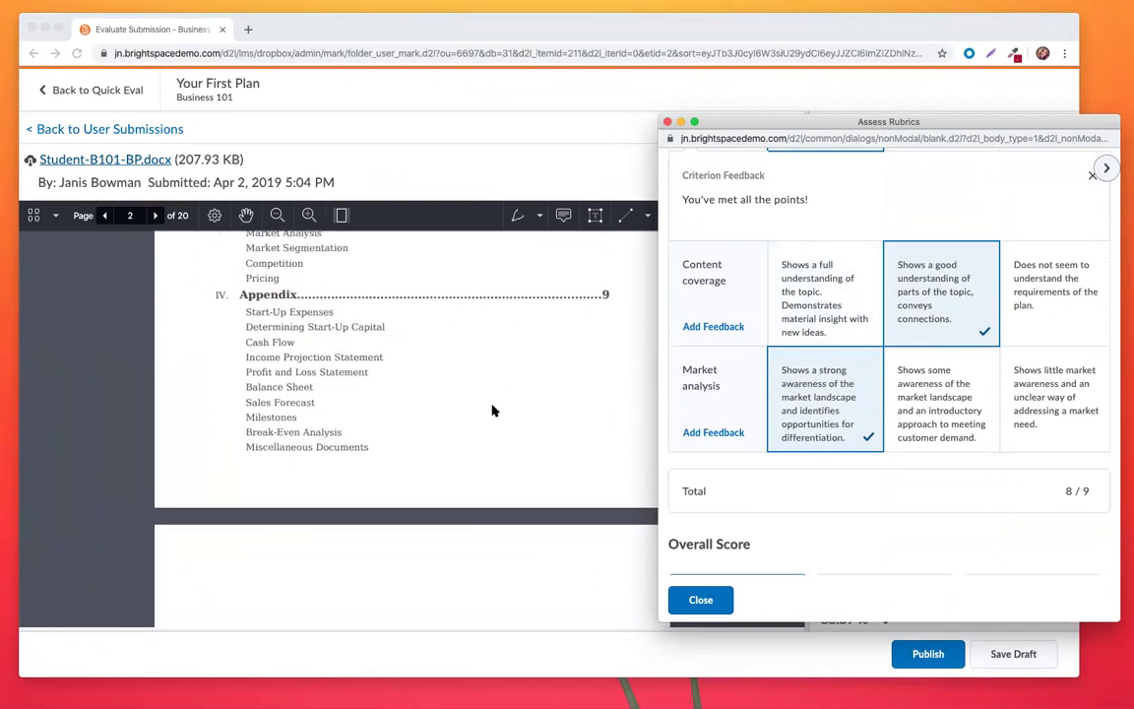
scroll(714, 403, down, 2)
scroll(502, 405, down, 8)
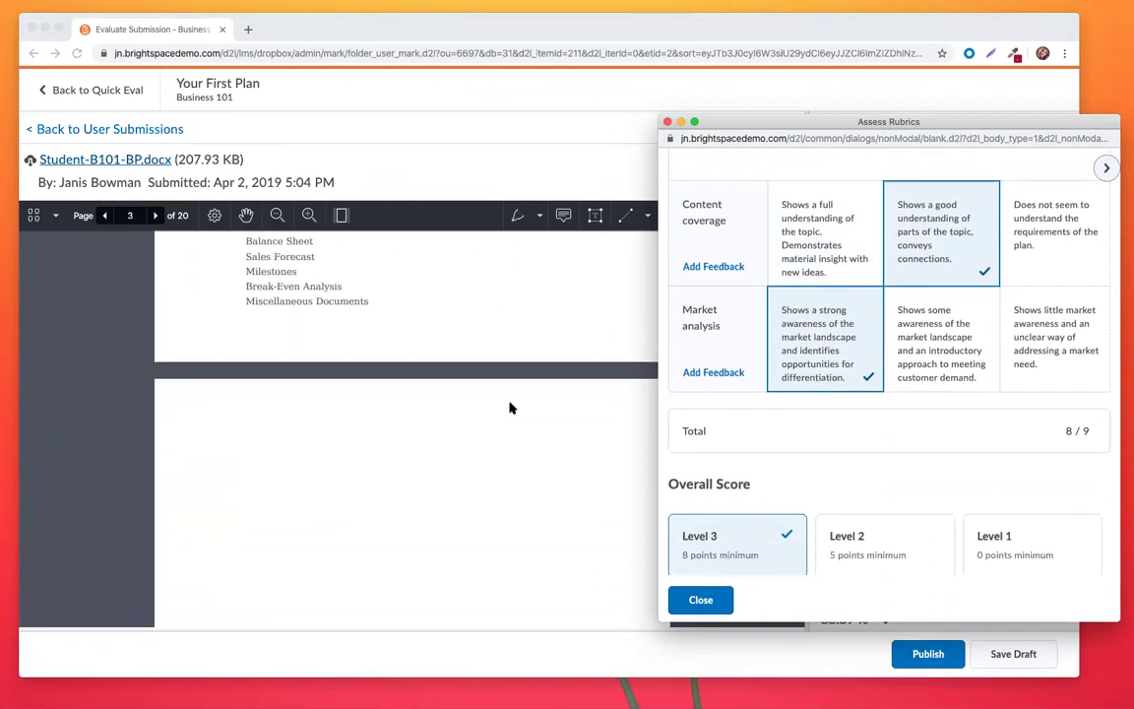
scroll(391, 301, up, 2)
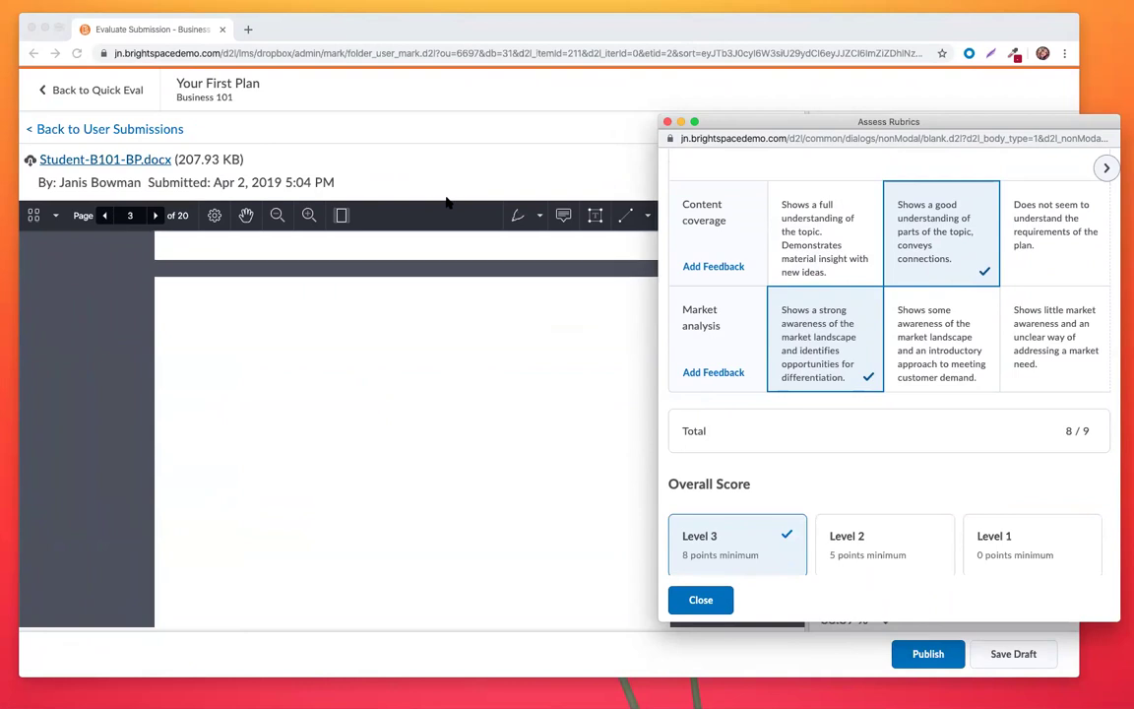
Switch between the submission and rubric windows, and recheck the Table of Contents against the Content coverage and Market analysis criteria
click(381, 43)
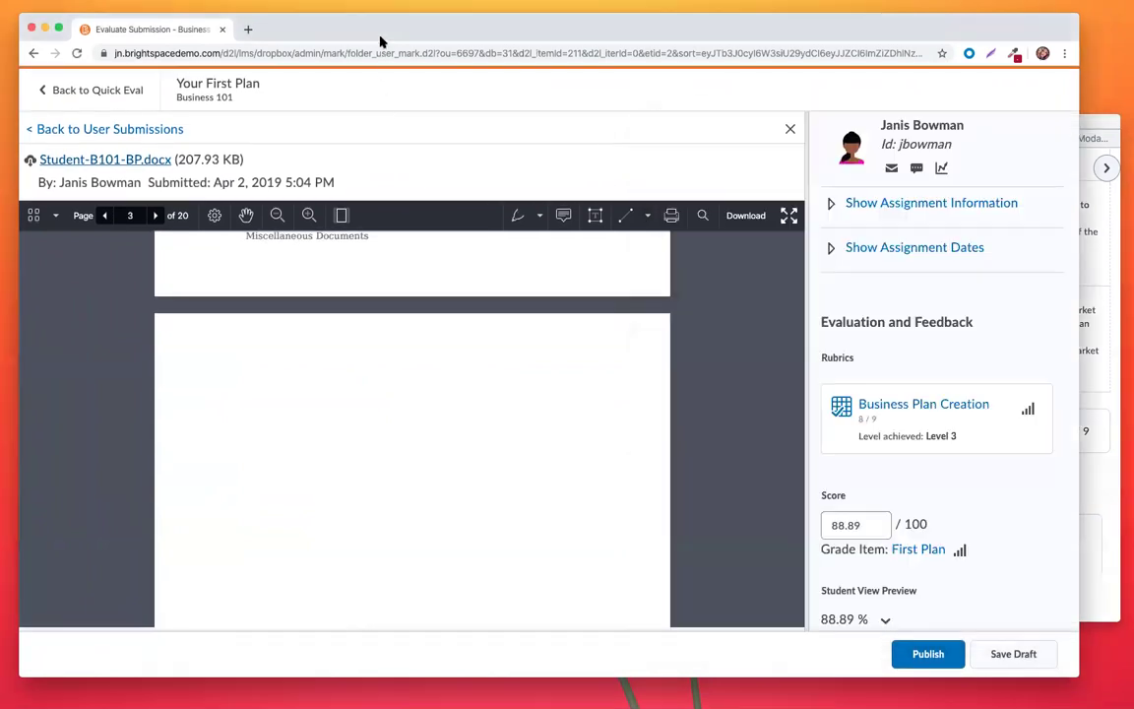
click(1109, 484)
scroll(333, 380, up, 5)
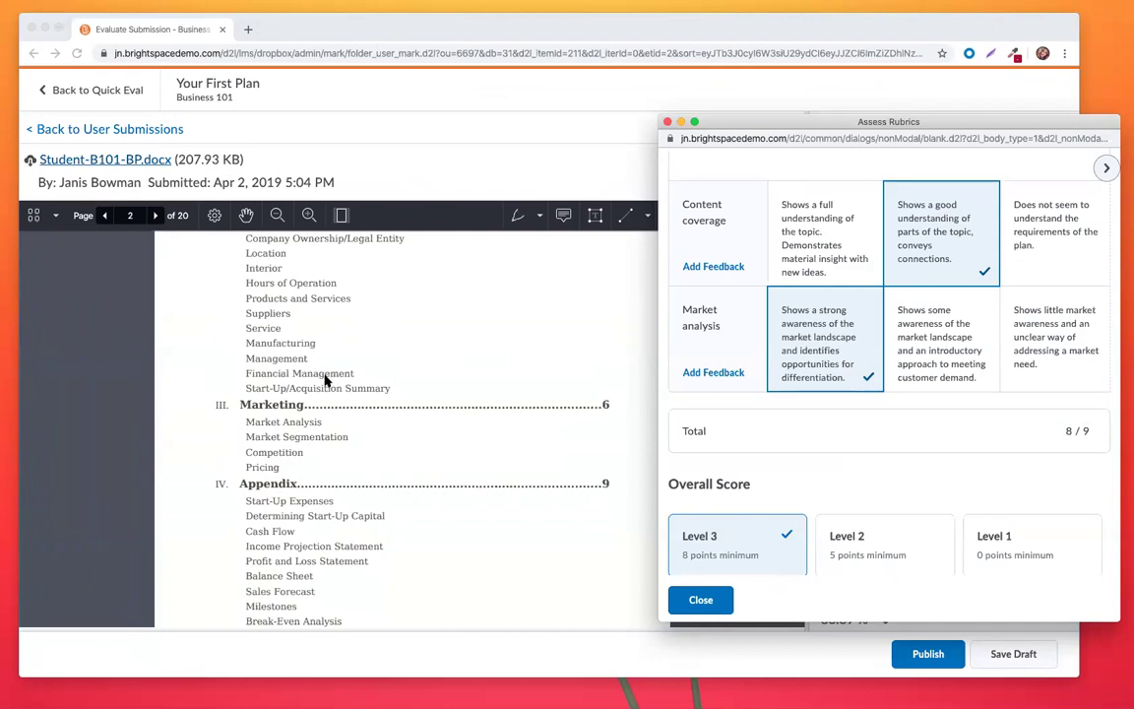
scroll(325, 380, up, 5)
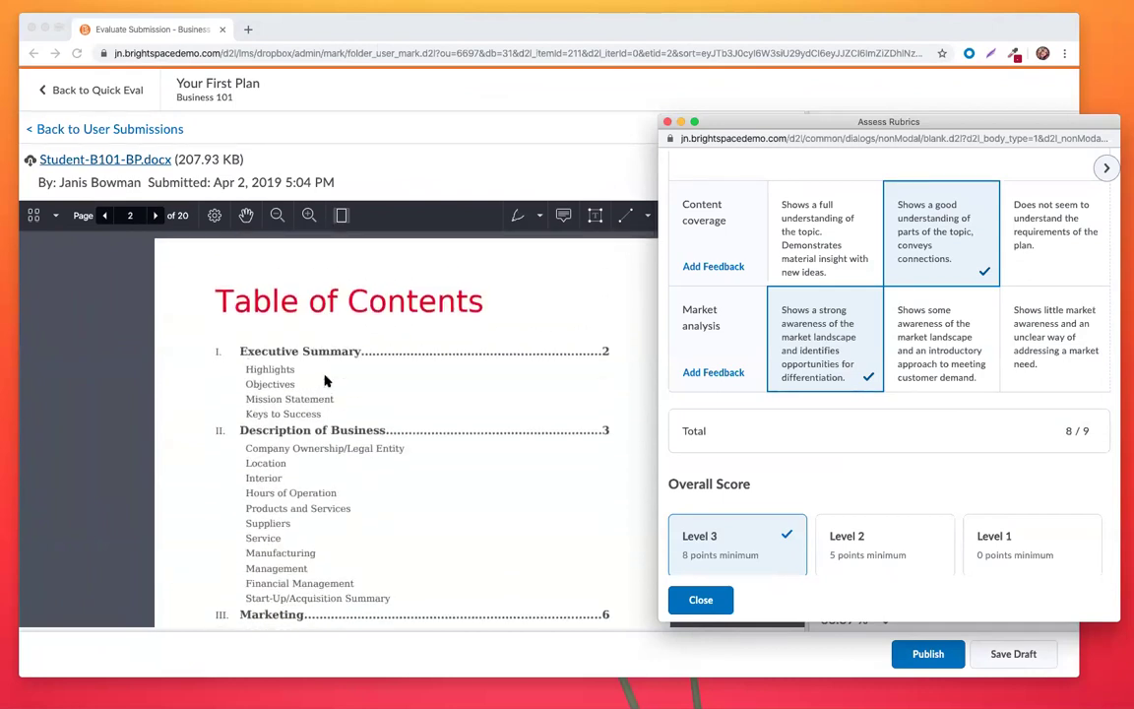
scroll(901, 403, up, 2)
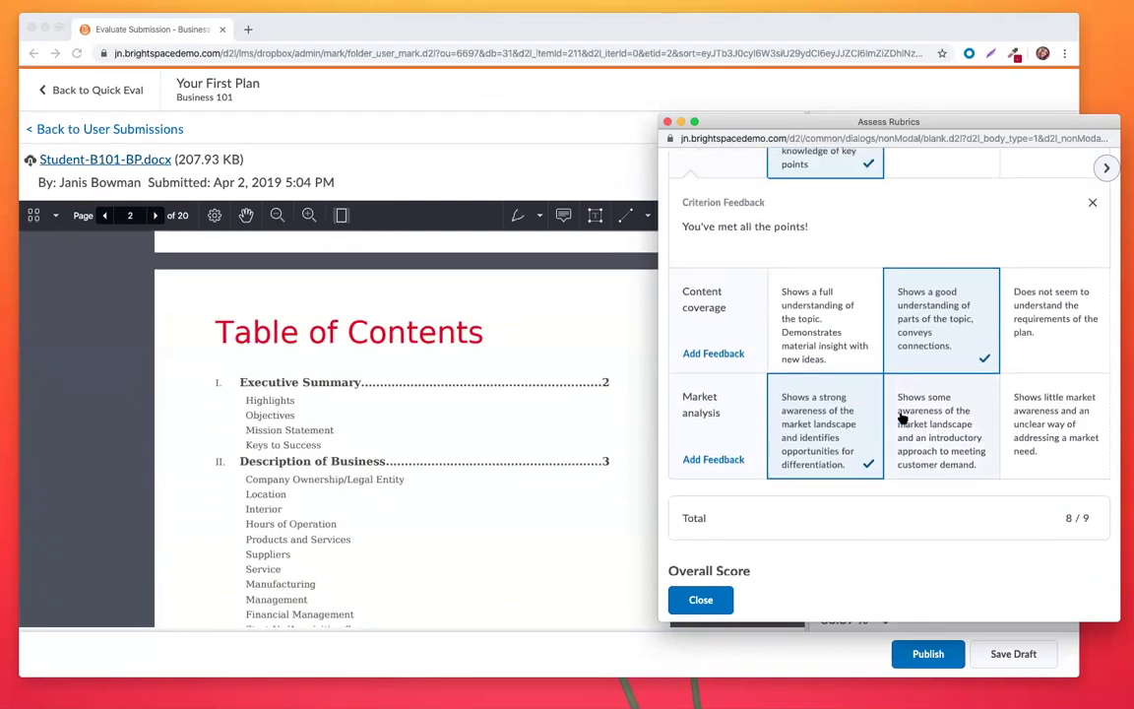
scroll(486, 433, down, 2)
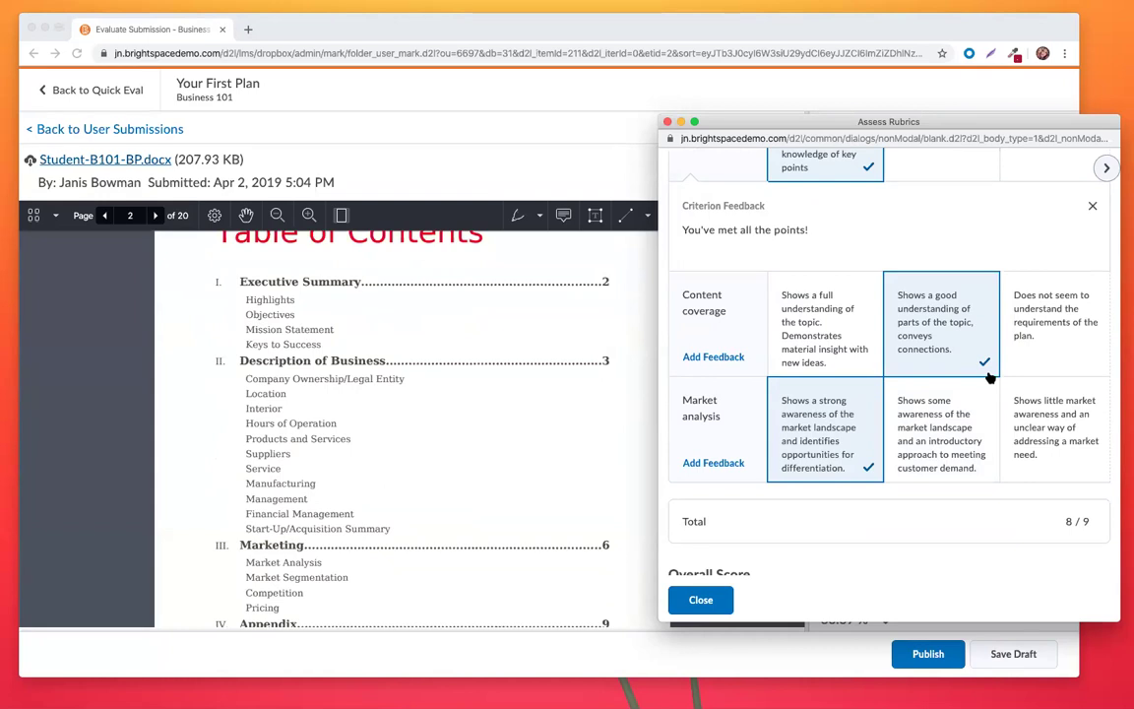
Leave the Your First Plan submission for Quick Eval and return to the Brightspace homepage
click(138, 98)
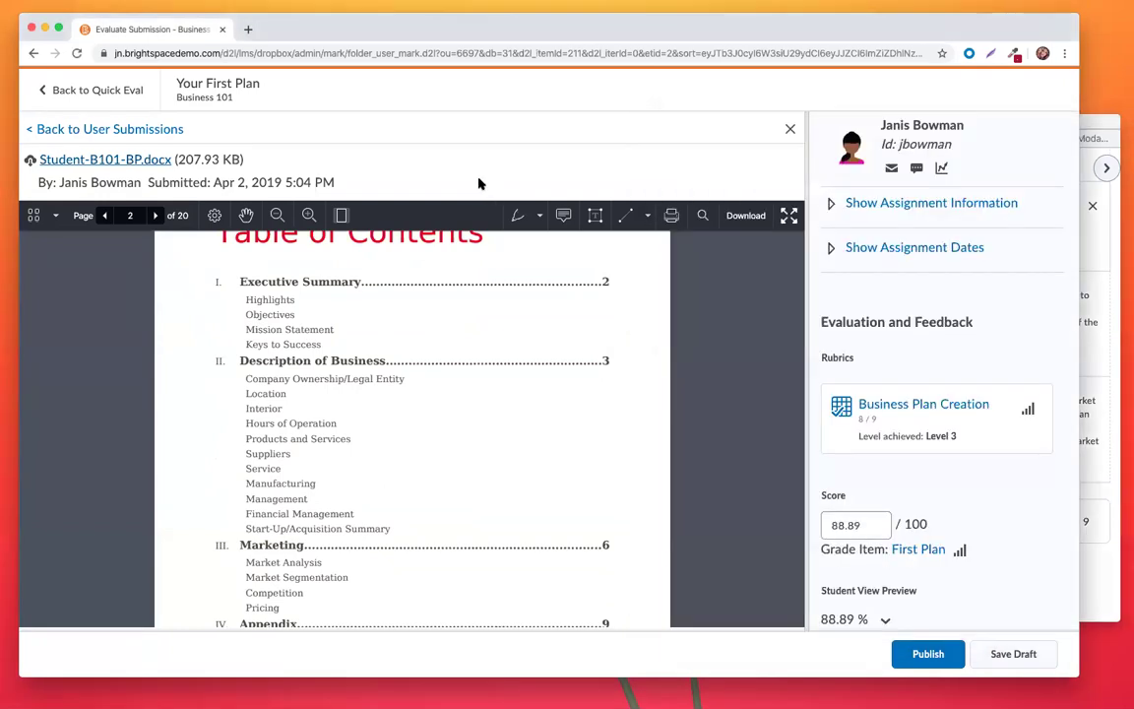
click(138, 98)
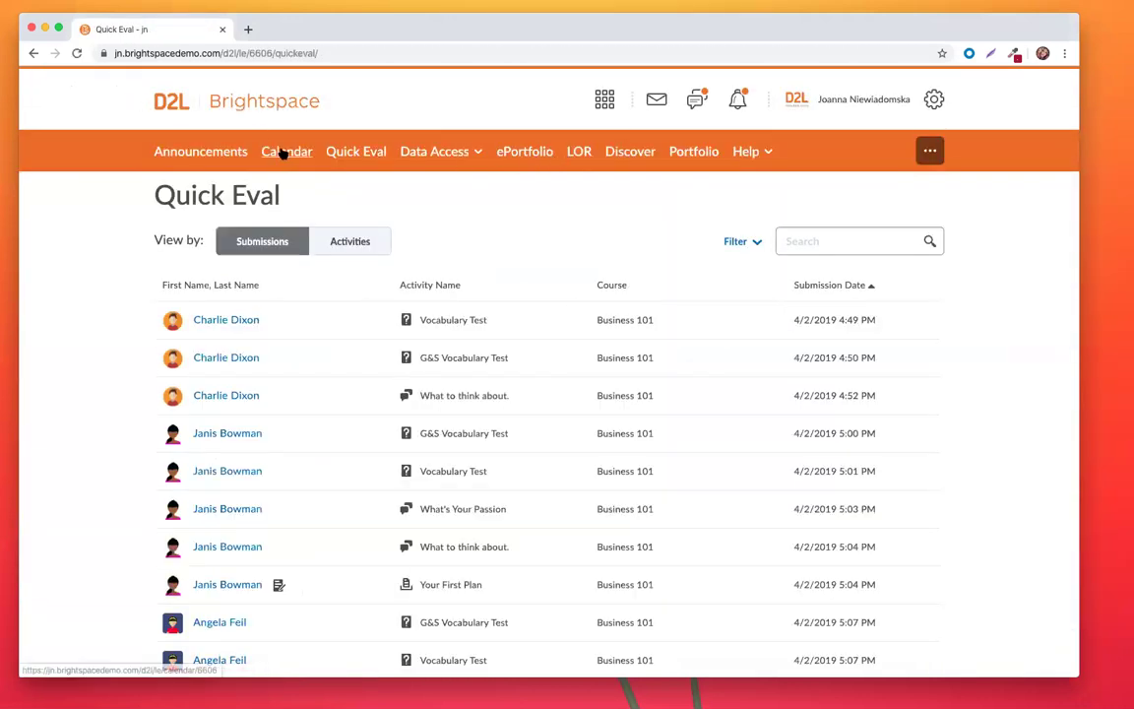
click(246, 99)
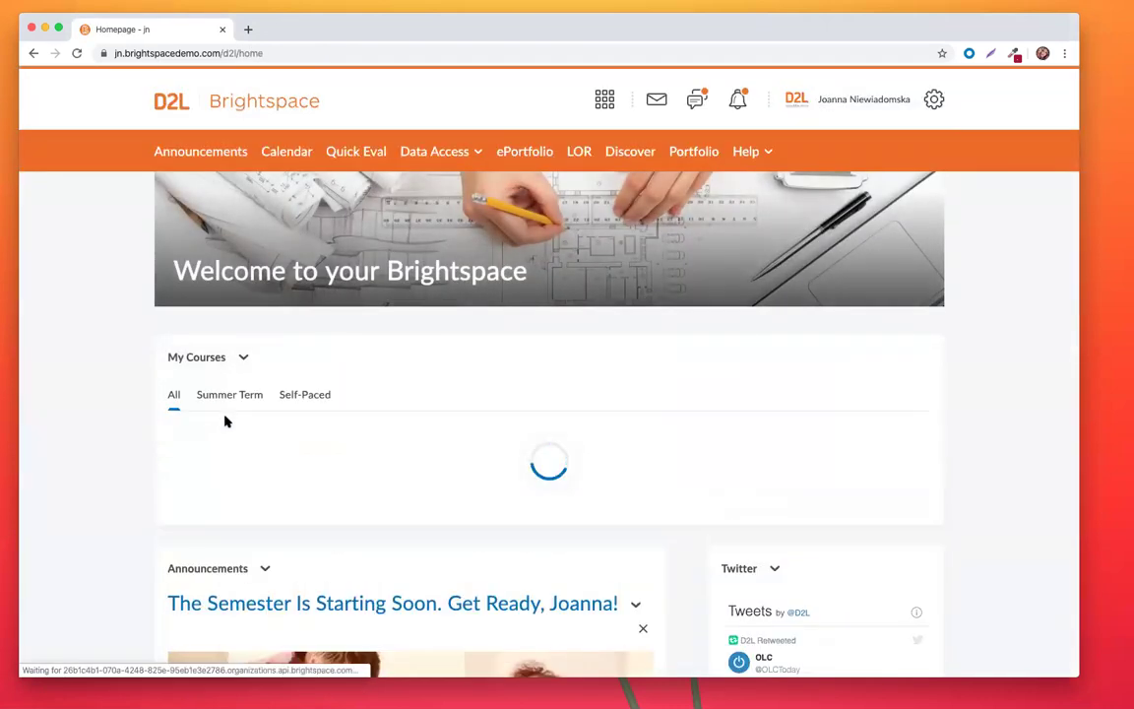
Open the Grades area of English 1101 and look over the students' scores in Spreadsheet View
click(604, 100)
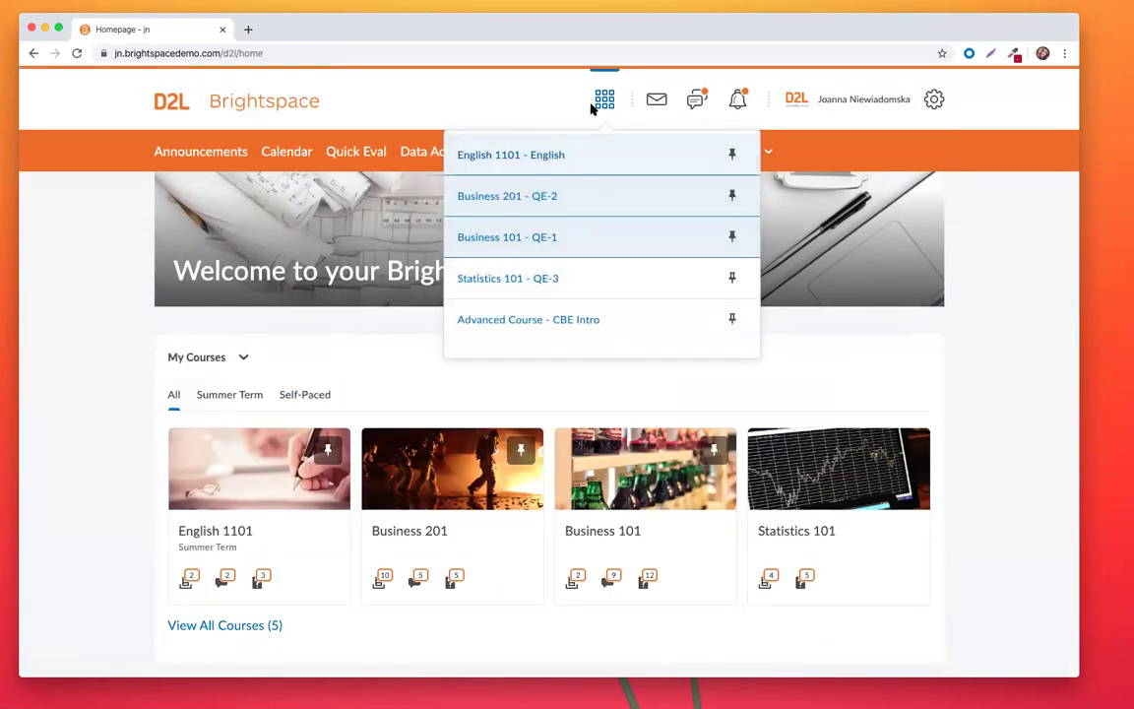
click(545, 155)
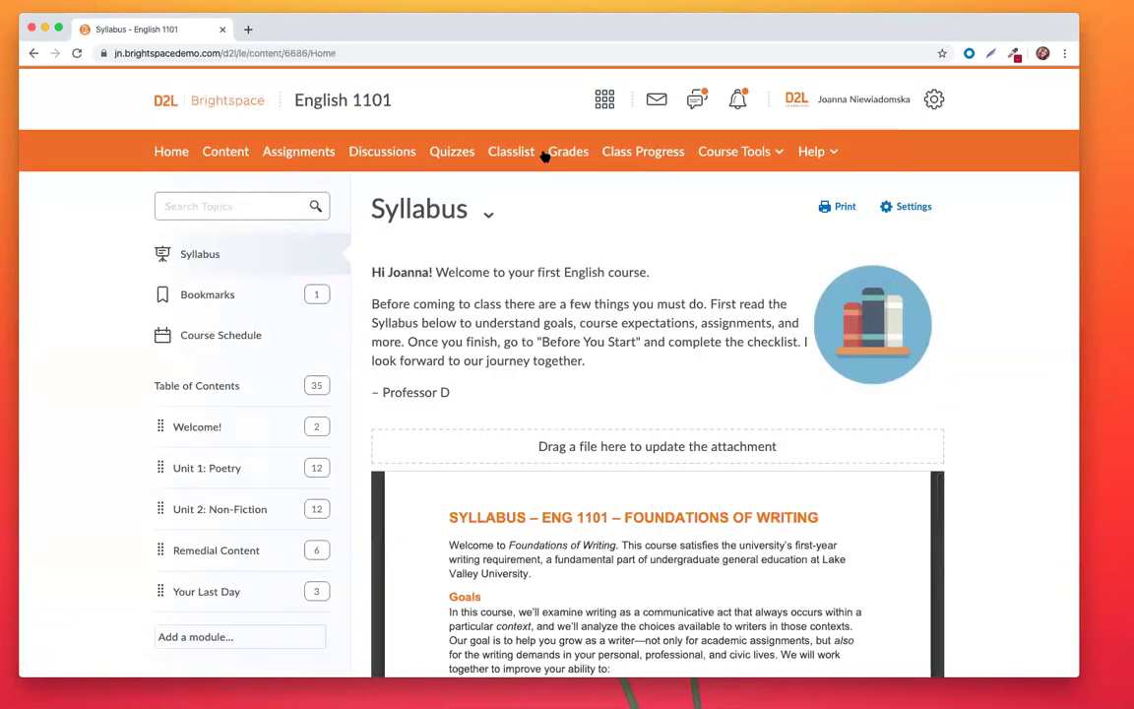
click(571, 152)
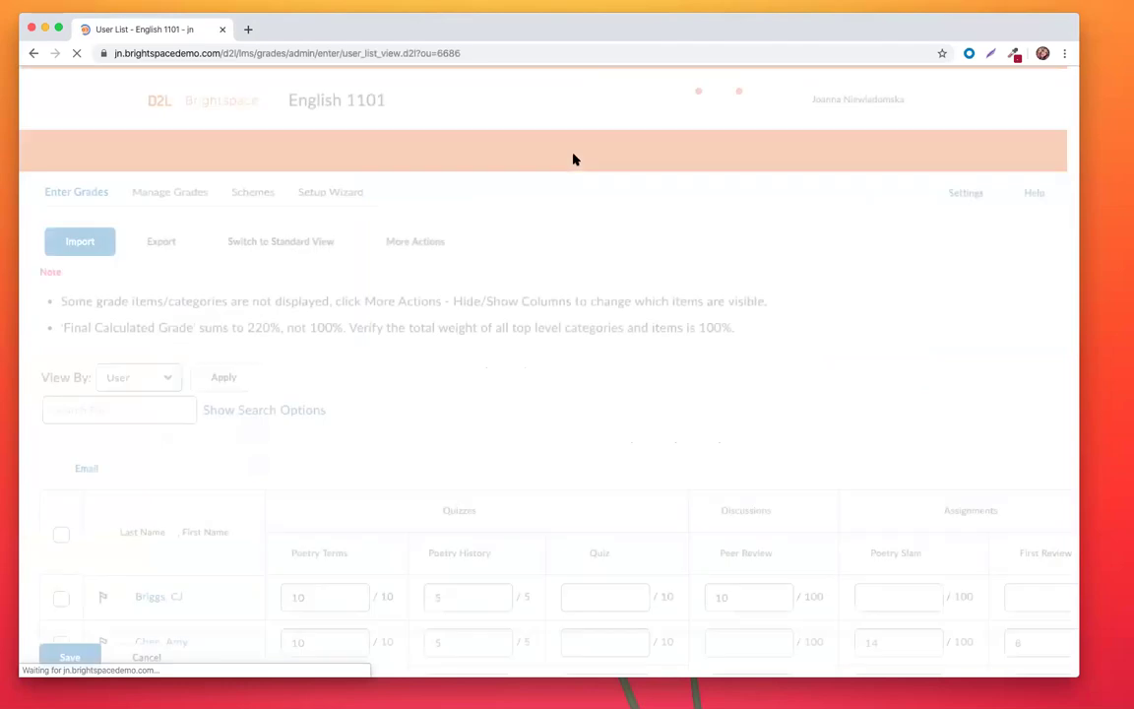
scroll(362, 440, down, 3)
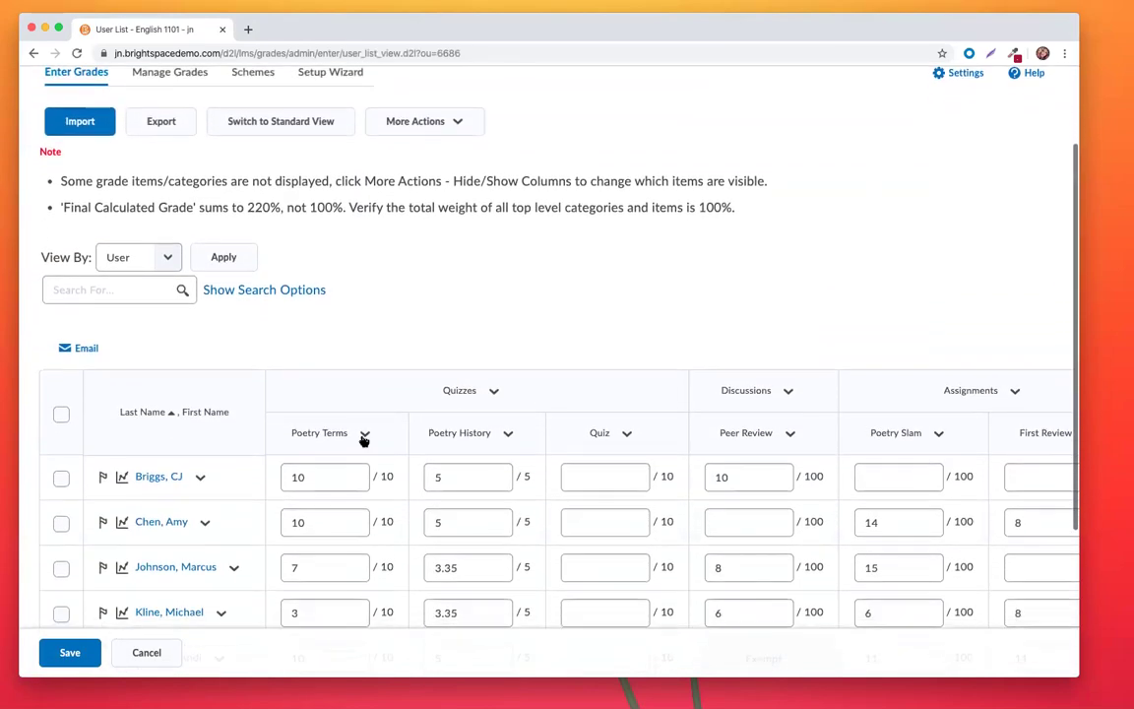
scroll(173, 640, down, 2)
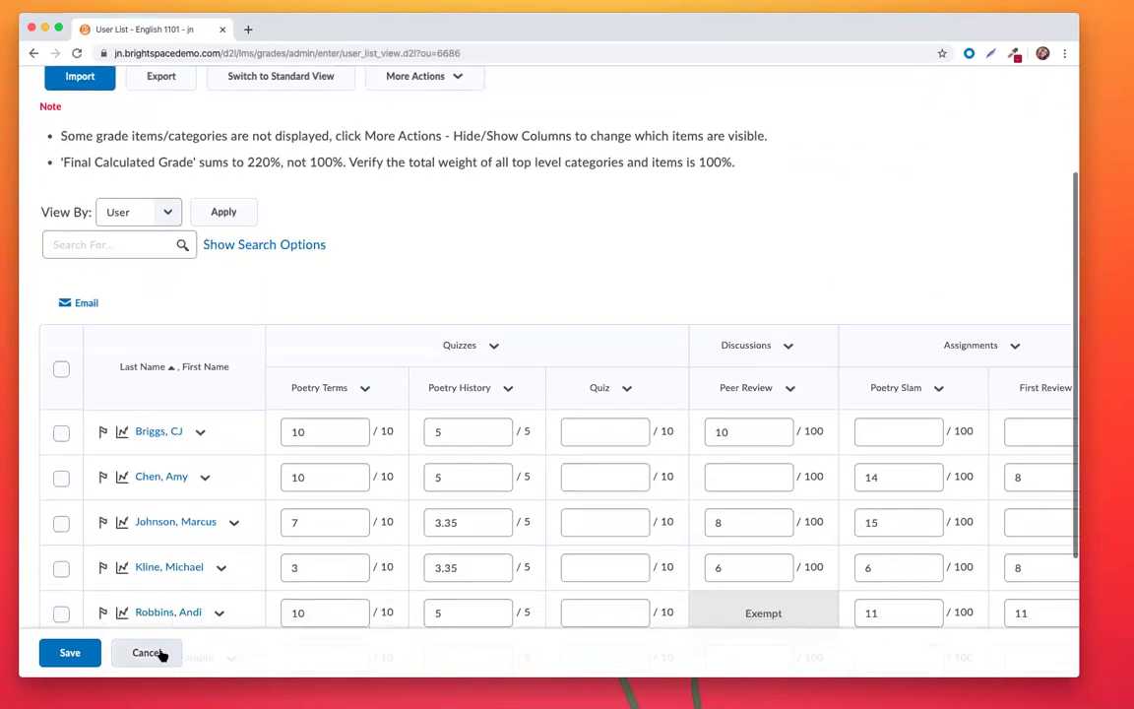
scroll(163, 645, down, 2)
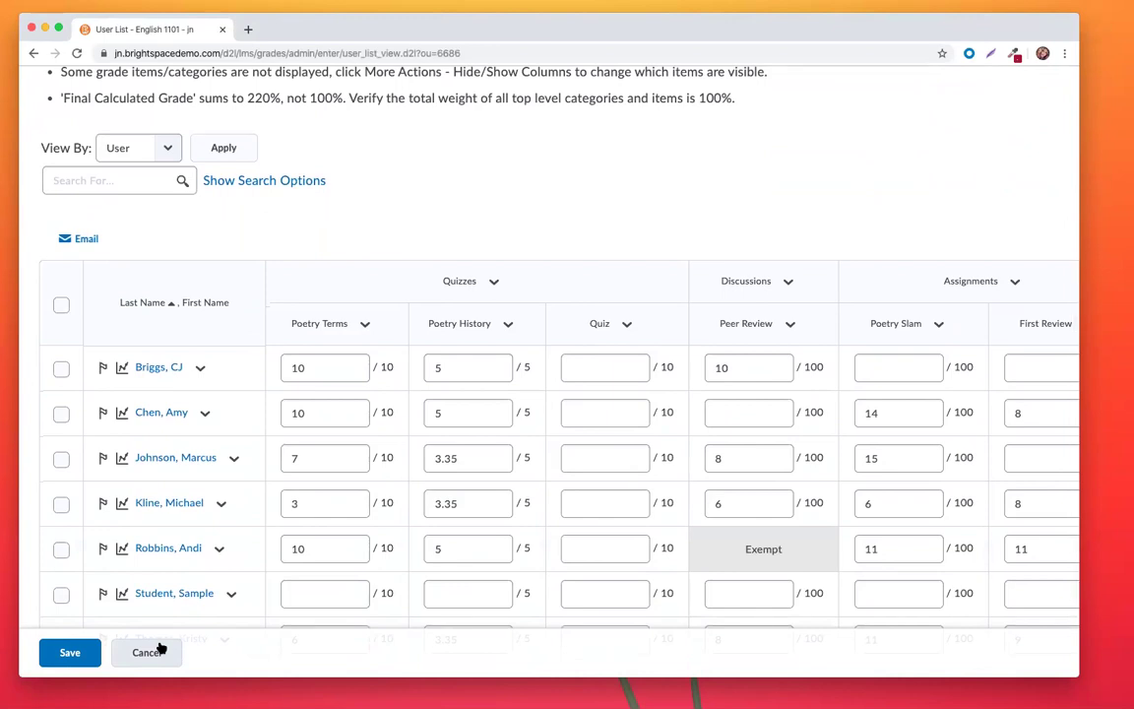
View the actions available for the first student in the list, and switch the gradebook to Standard View
click(203, 372)
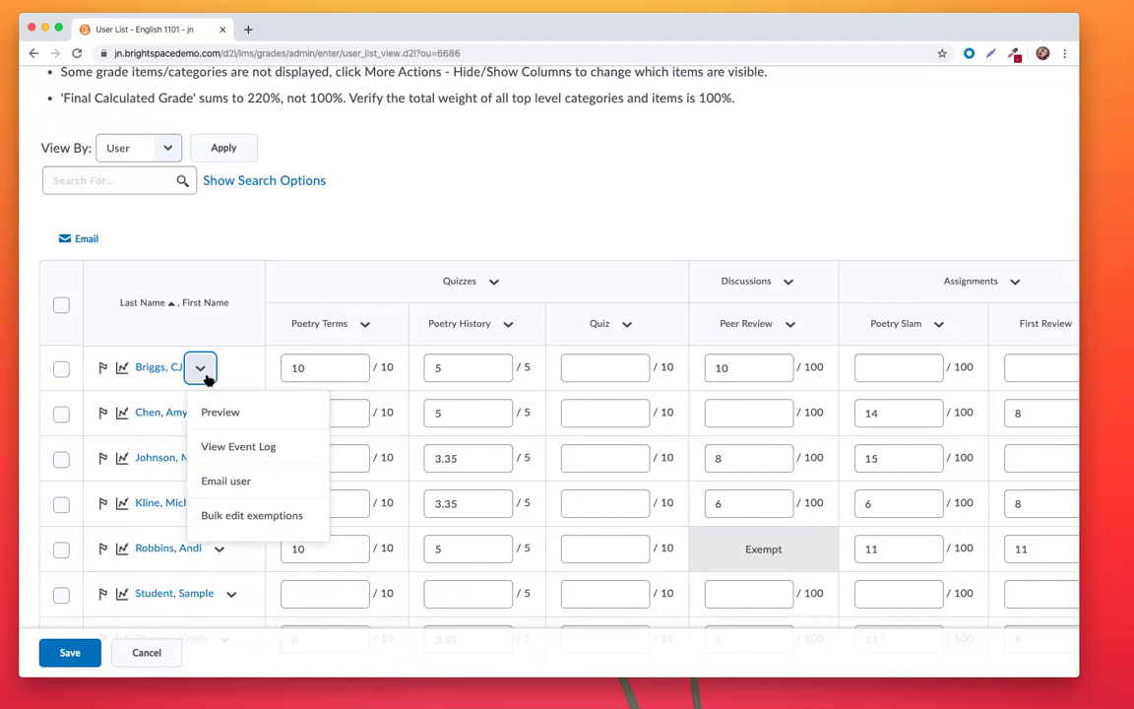
scroll(133, 346, up, 1)
scroll(133, 347, up, 3)
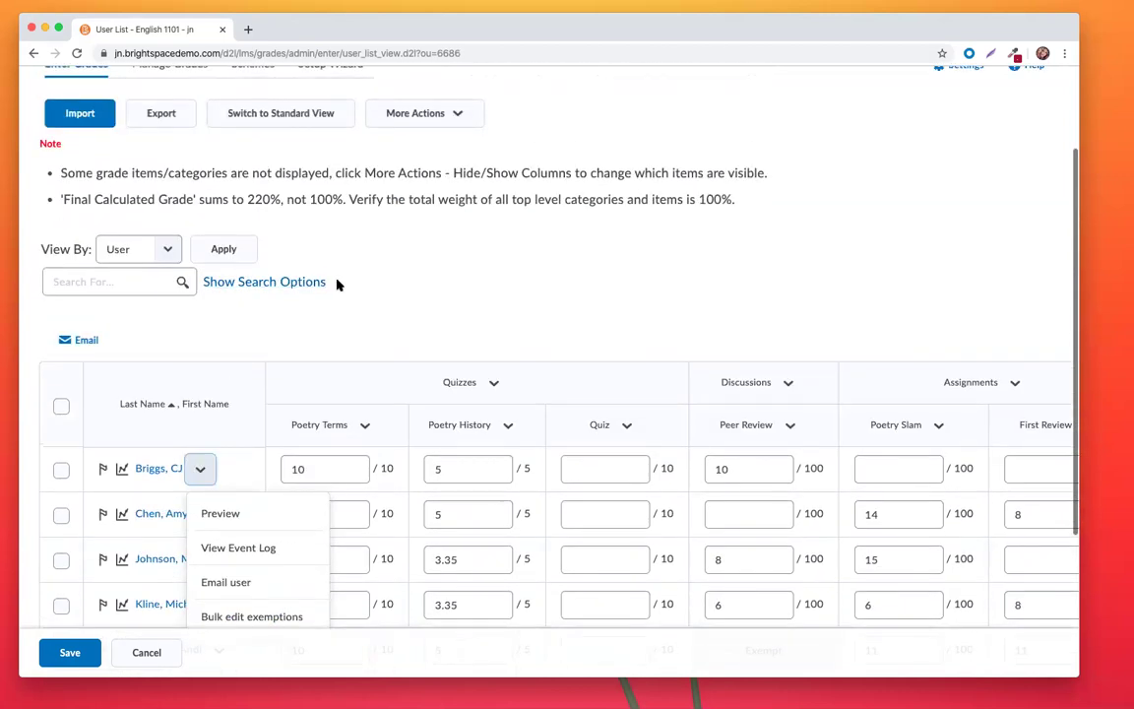
click(293, 113)
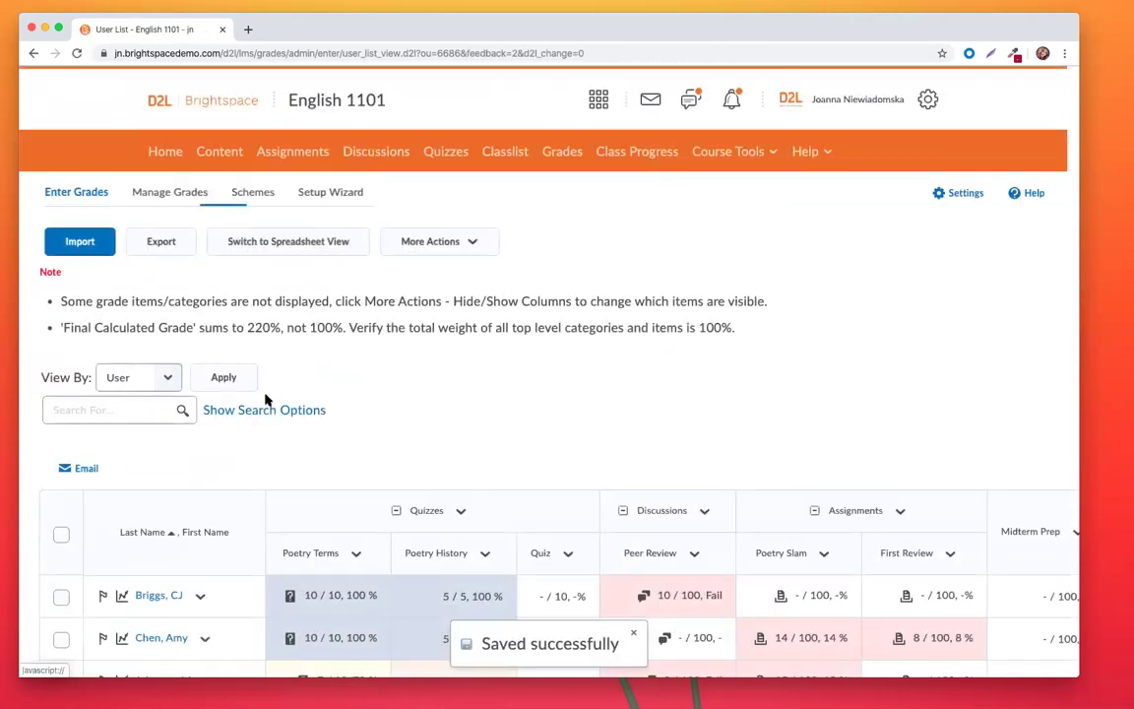
Open the first student's individual grade page and review the final grade and grade items down to the Assignments category
scroll(263, 476, down, 4)
click(159, 414)
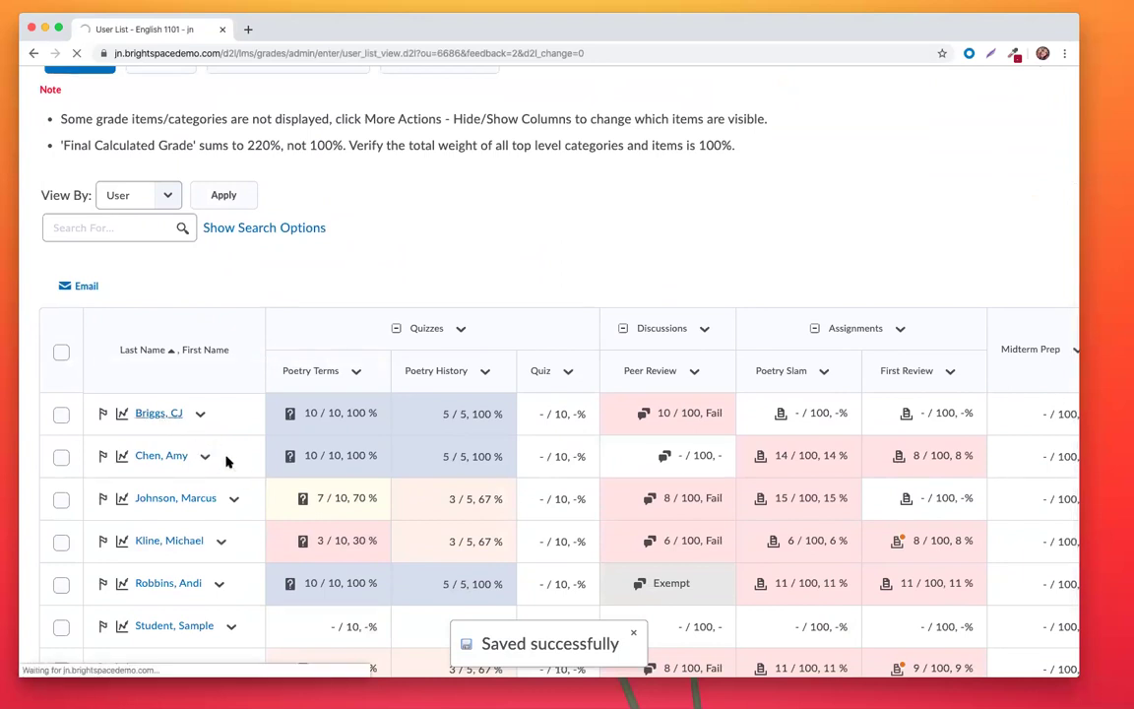
scroll(226, 462, down, 9)
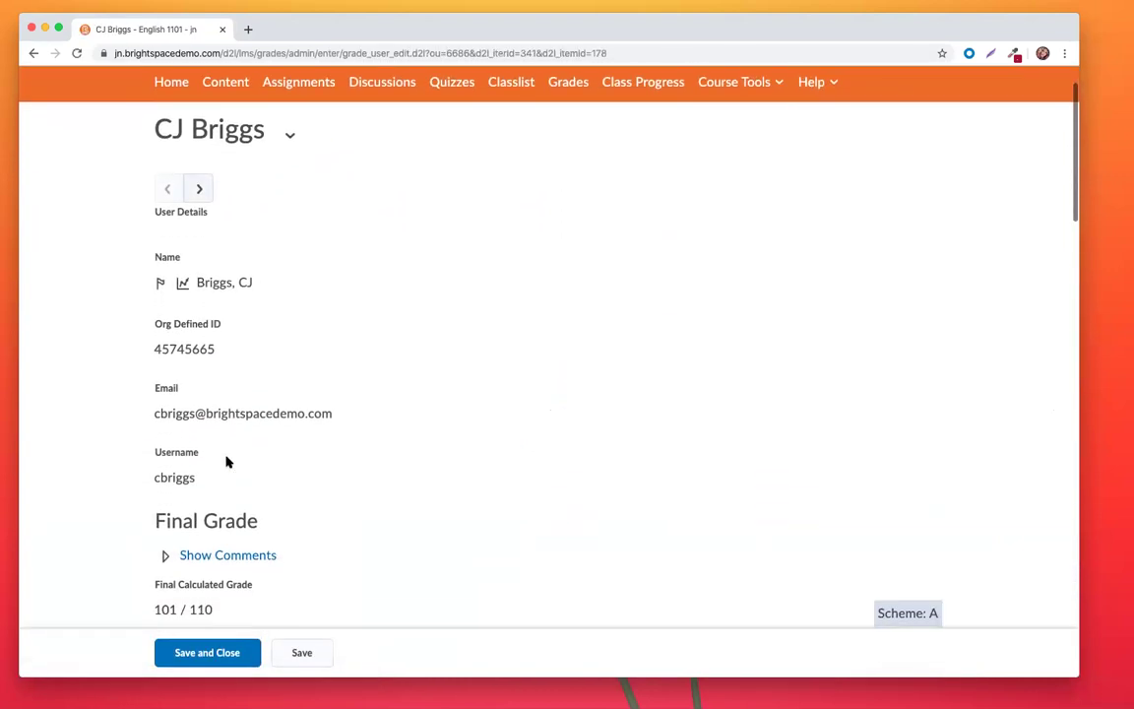
scroll(227, 462, down, 7)
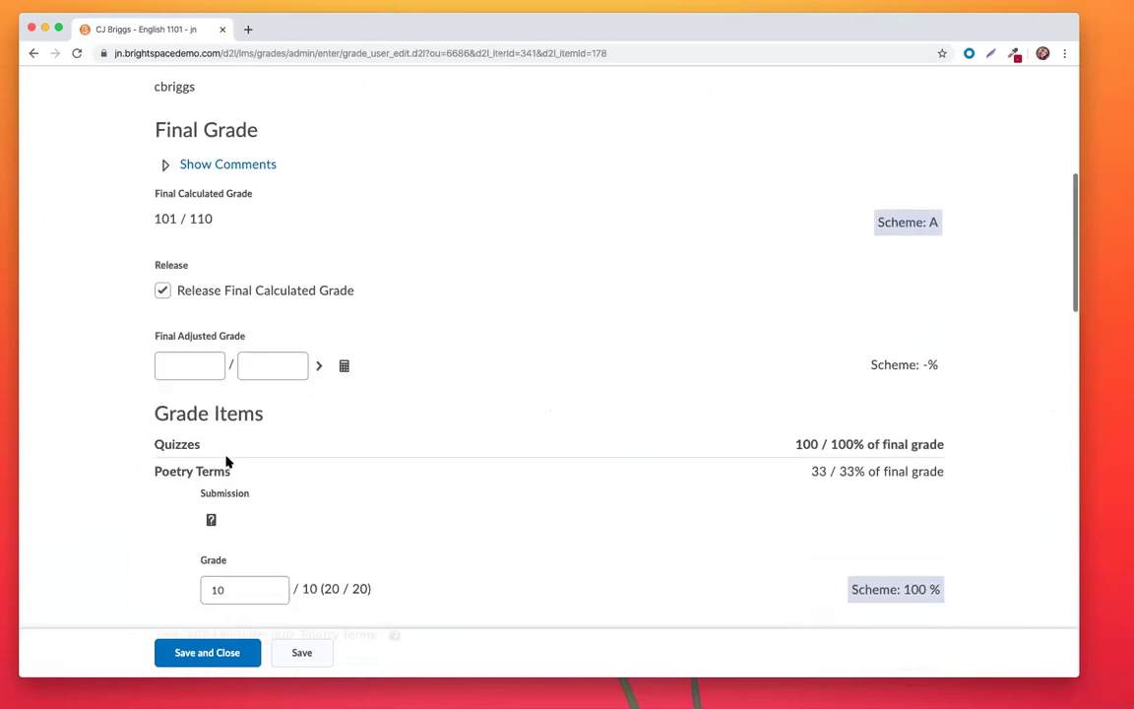
scroll(227, 461, down, 10)
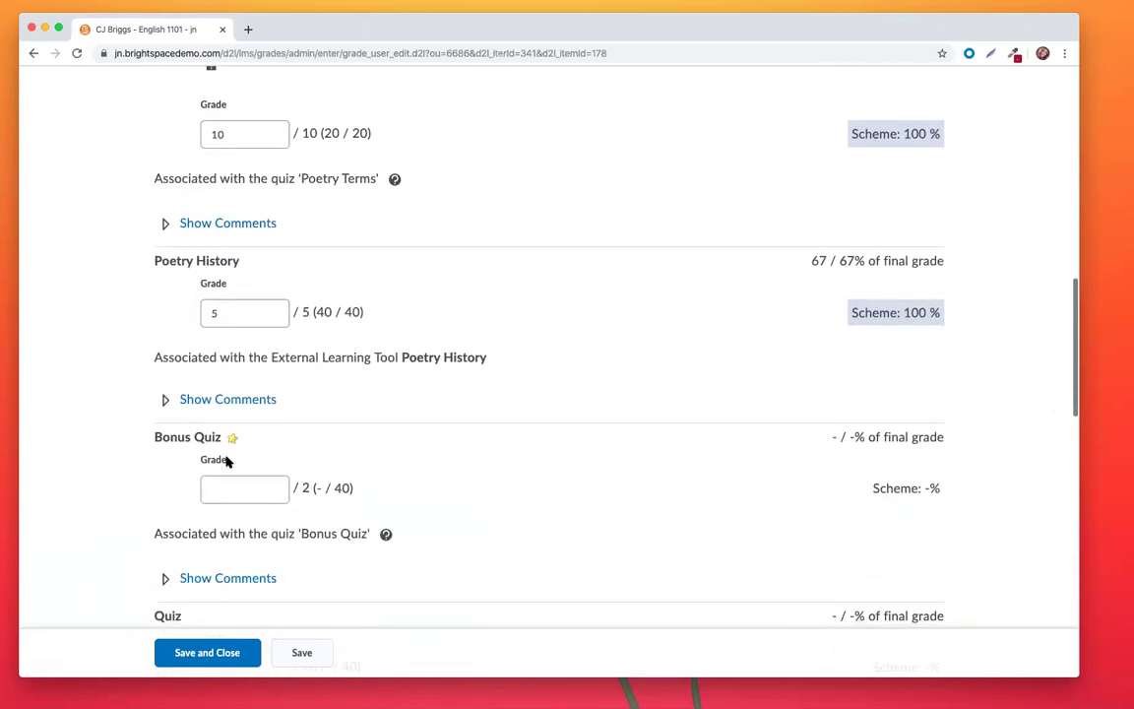
scroll(227, 462, down, 5)
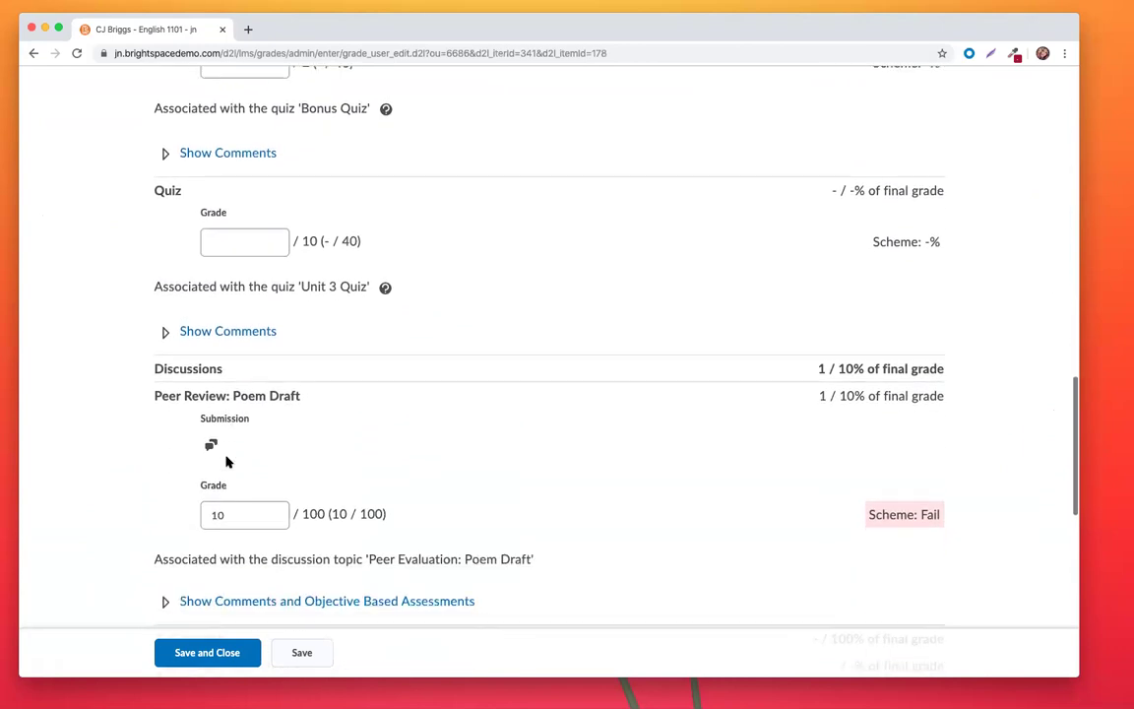
scroll(227, 463, down, 1)
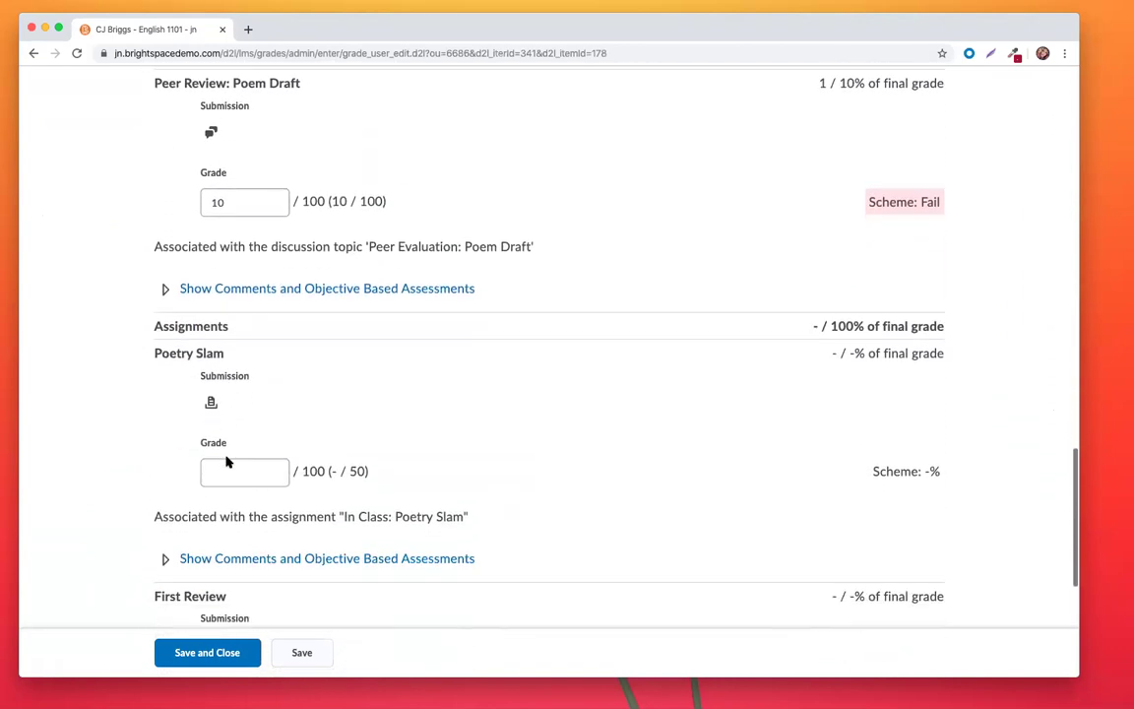
Look through the student's remaining Assignments grade items, and return to the class gradebook, resubmitting the page's form data
scroll(226, 461, down, 5)
scroll(226, 460, up, 6)
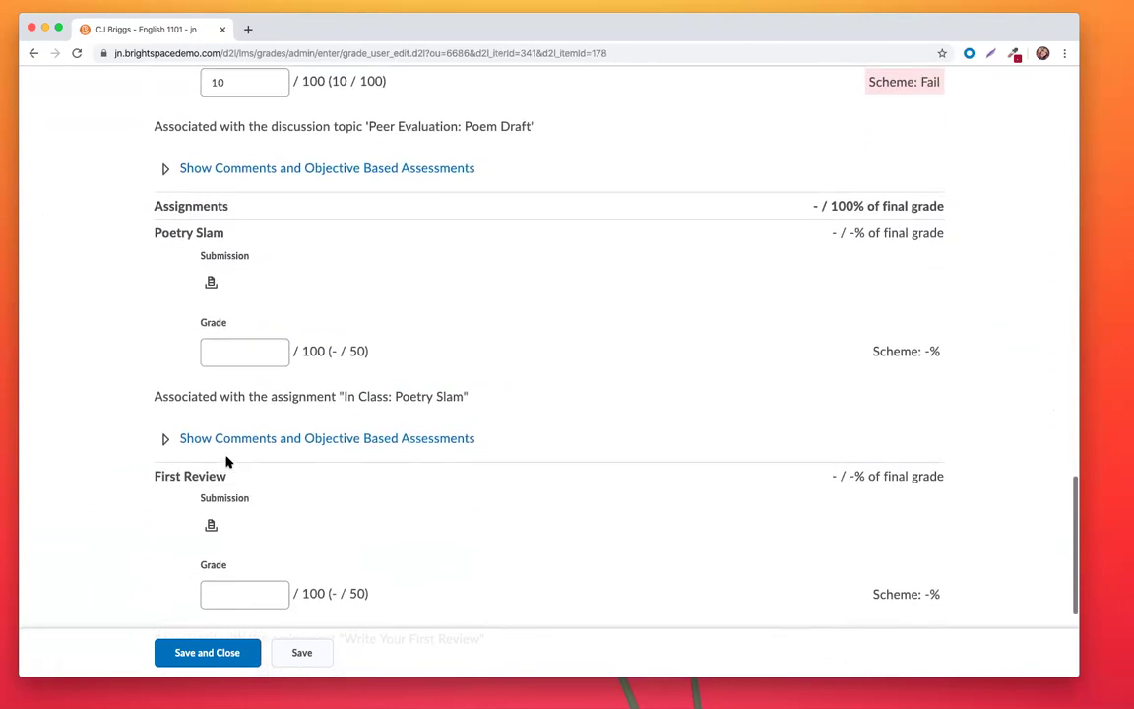
click(32, 53)
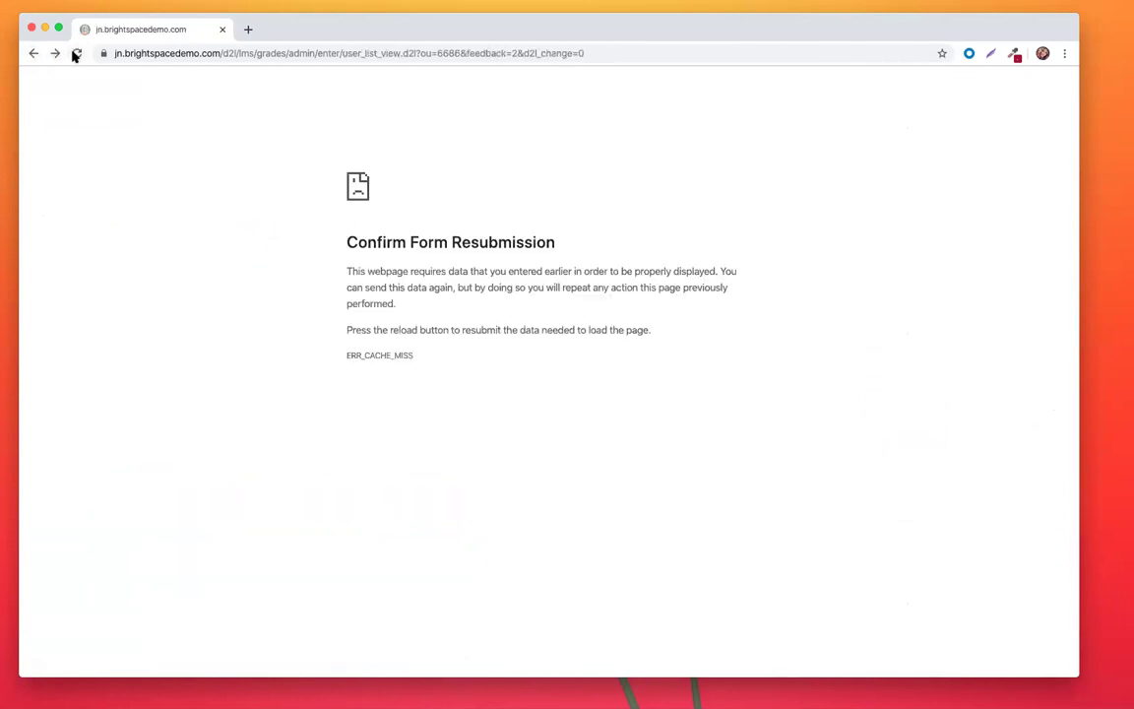
click(76, 53)
click(654, 156)
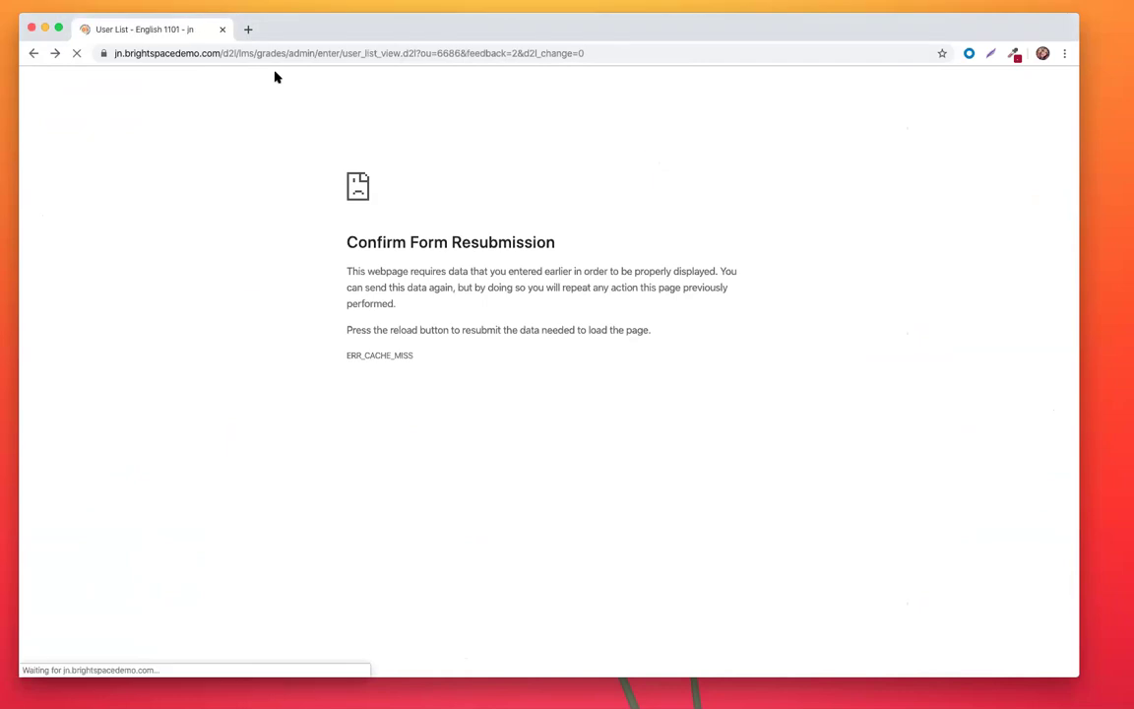
View the actions for the Poetry History grade item and open its Enter Grades page at the Users list
scroll(304, 440, down, 3)
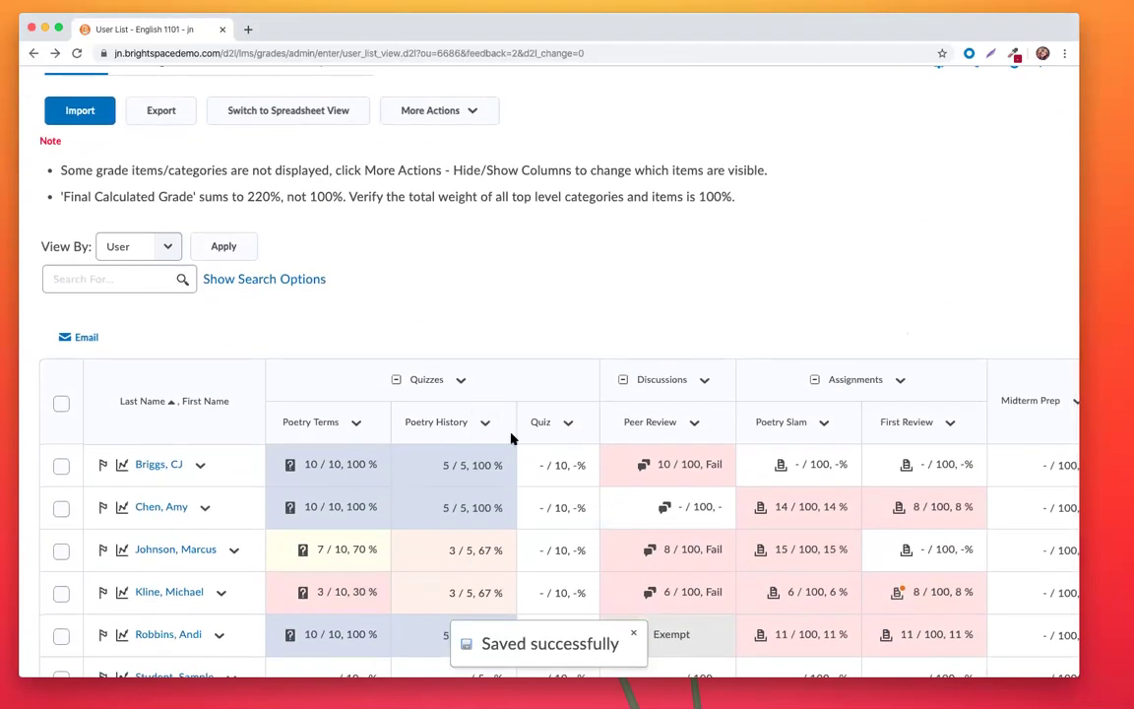
scroll(507, 433, down, 1)
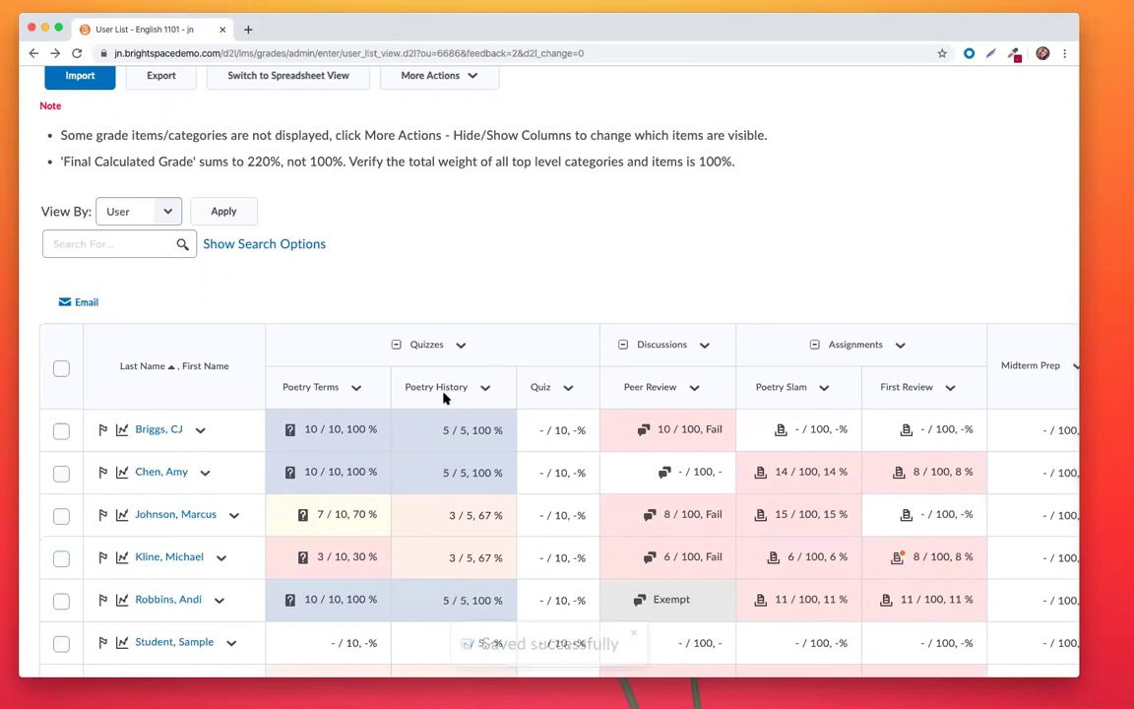
click(483, 388)
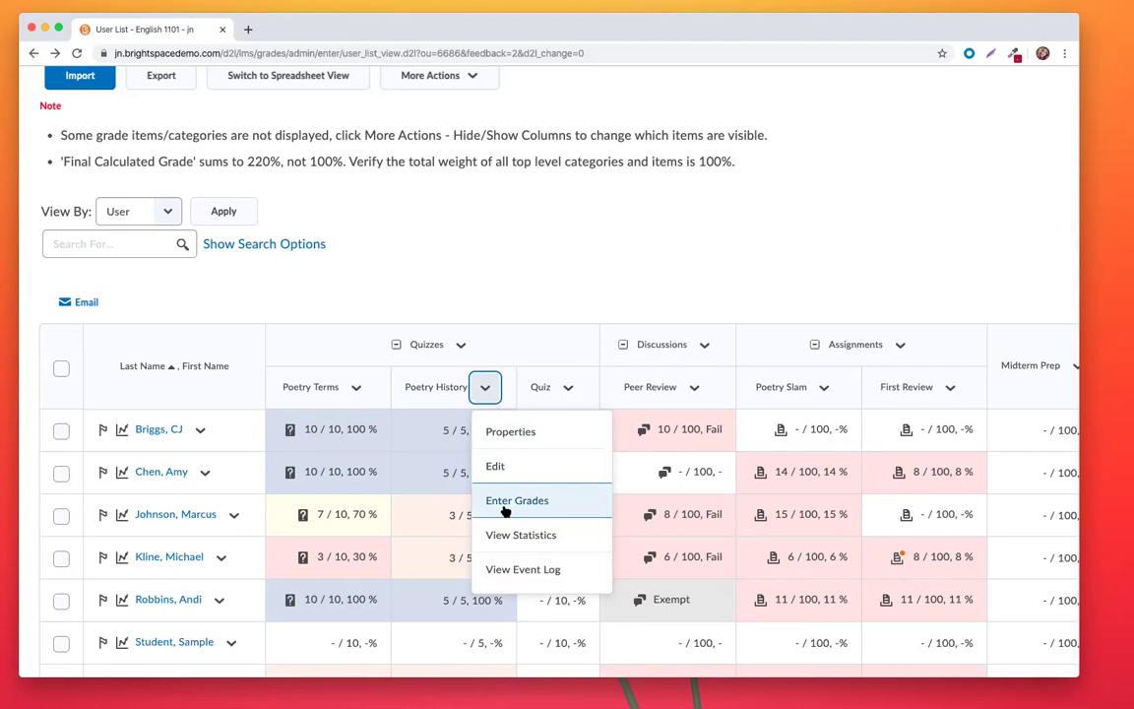
click(487, 390)
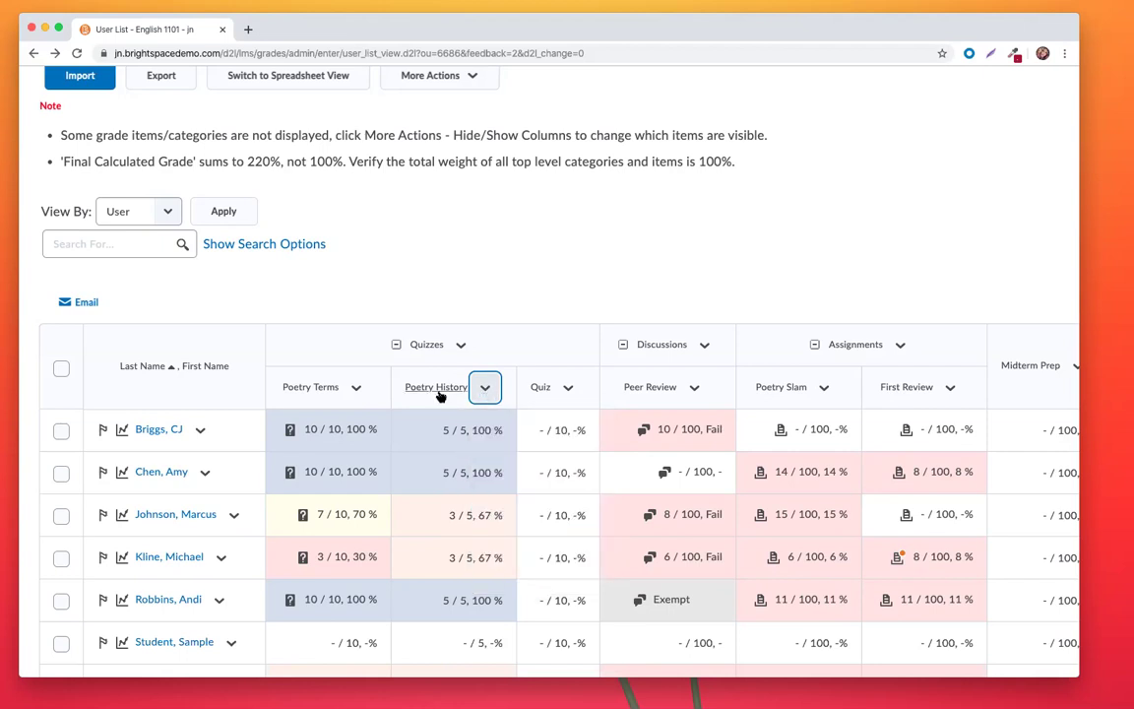
click(485, 388)
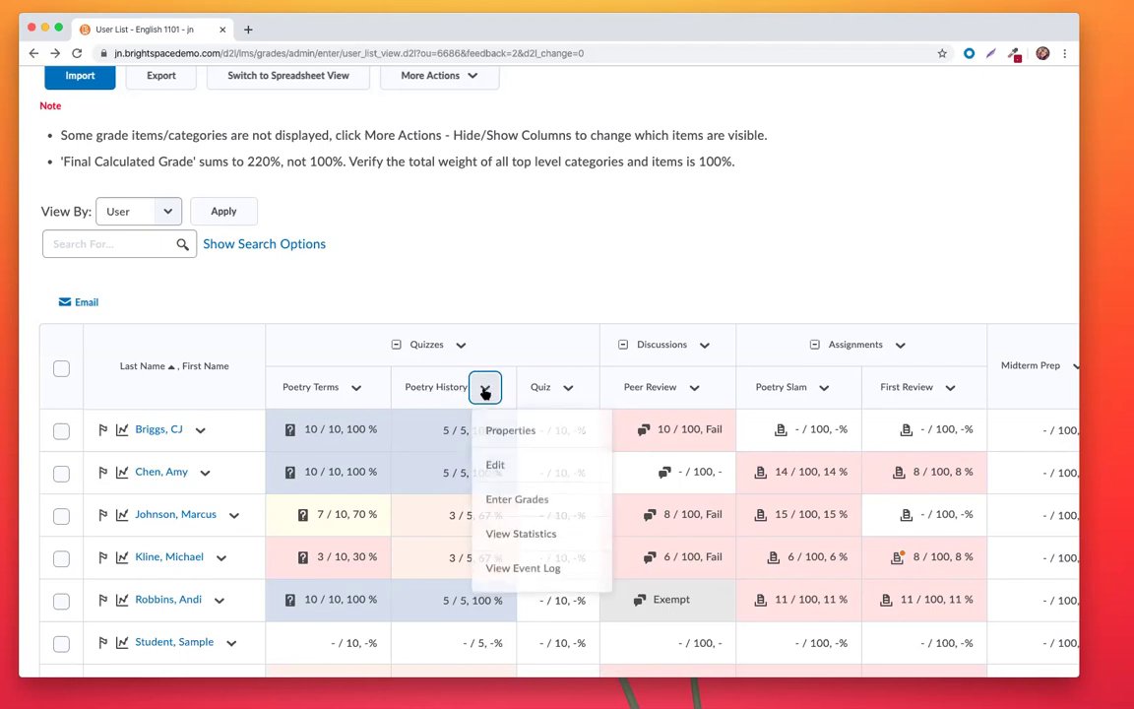
click(514, 499)
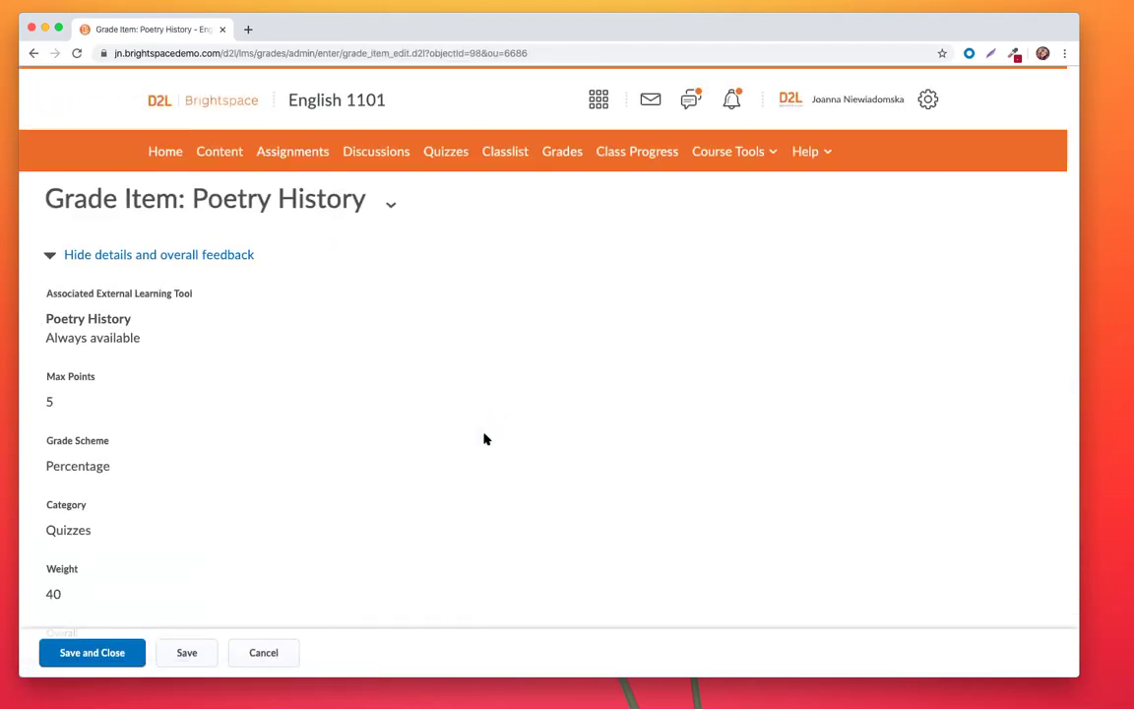
scroll(483, 439, down, 5)
scroll(483, 438, down, 10)
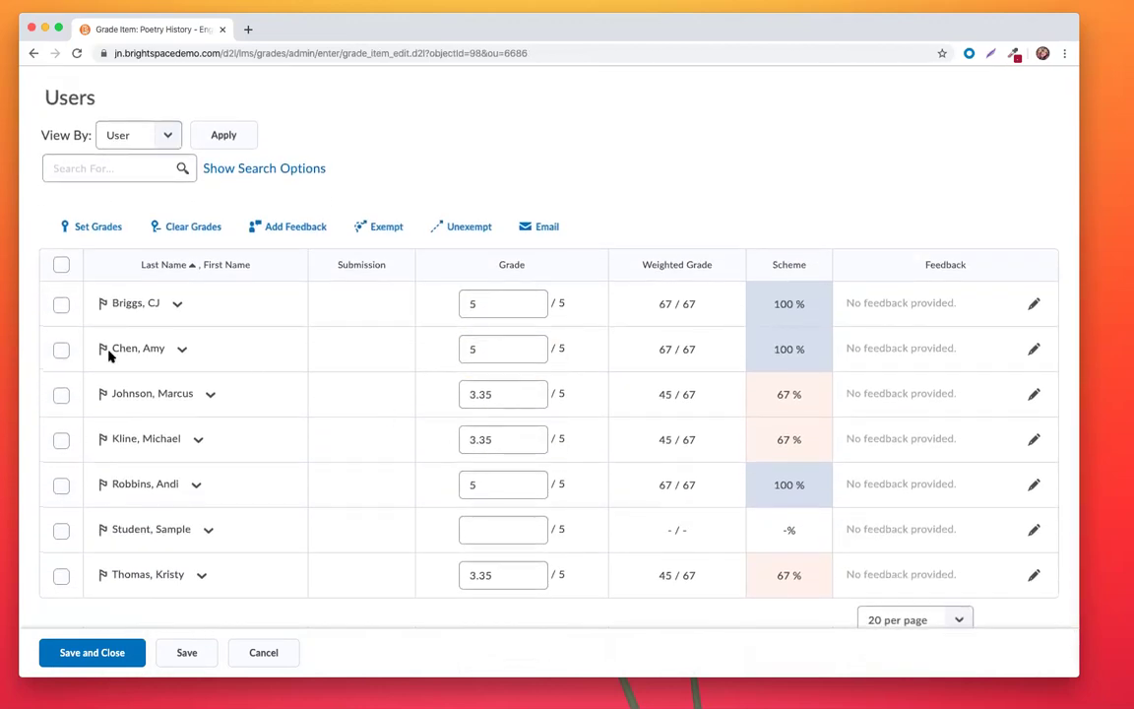
Try exempting the first student from the Poetry History grade item, and leave the page without saving
click(61, 306)
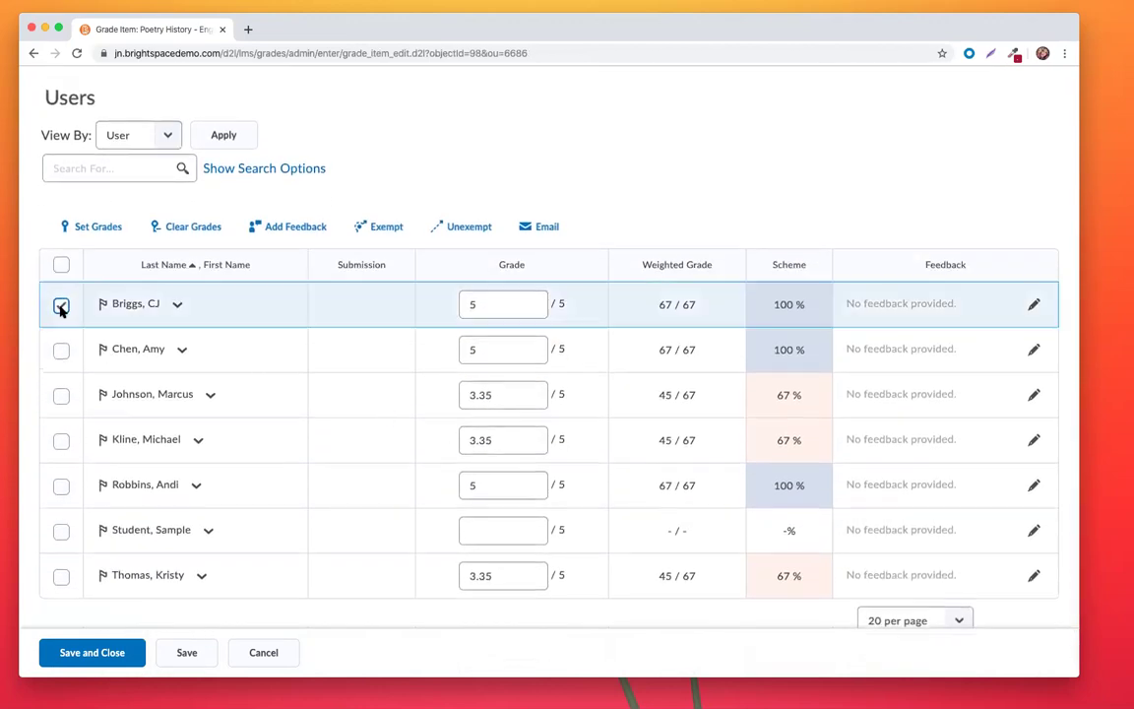
click(387, 228)
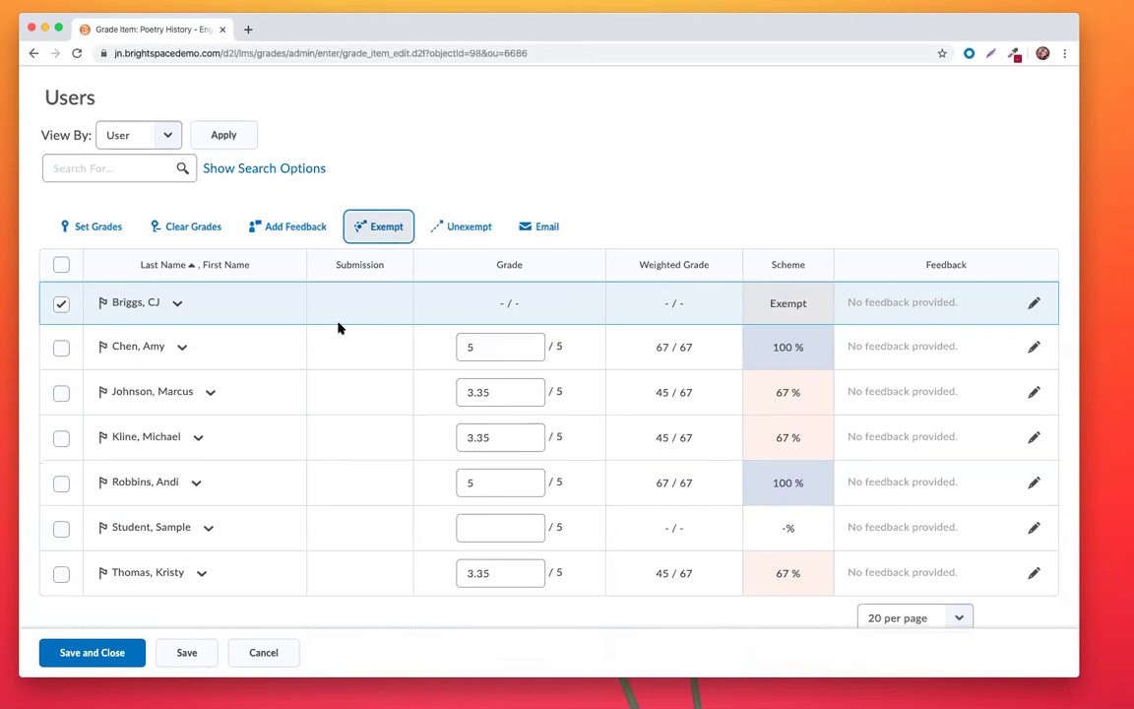
click(676, 129)
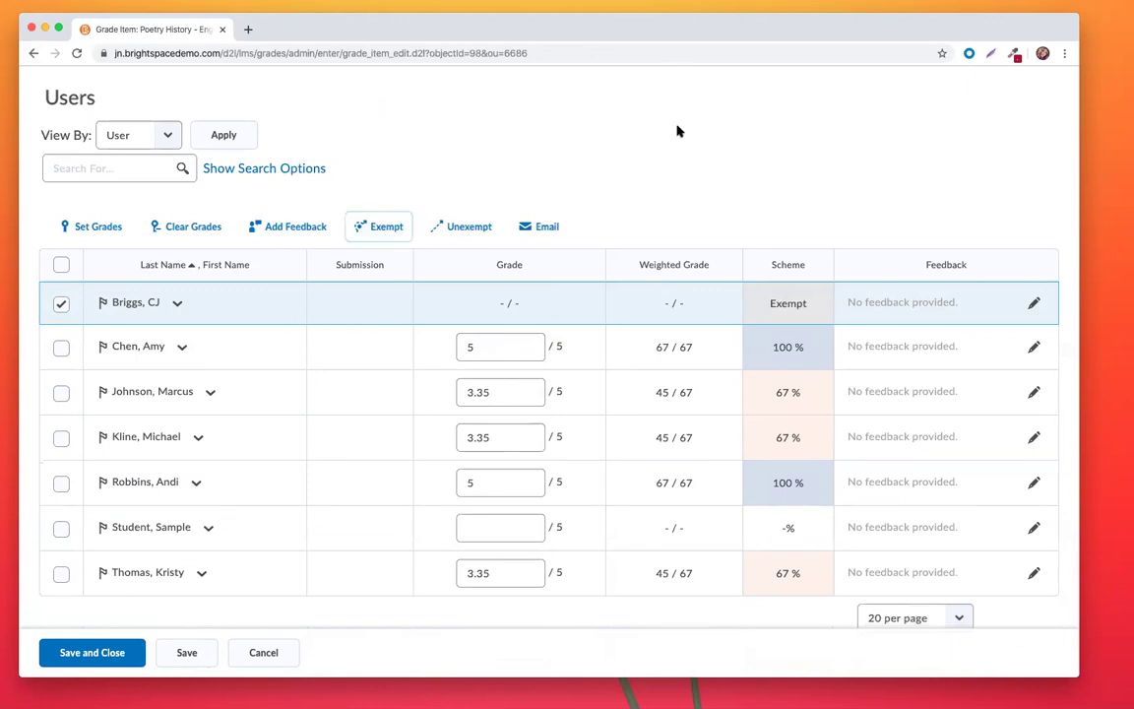
click(273, 652)
click(529, 265)
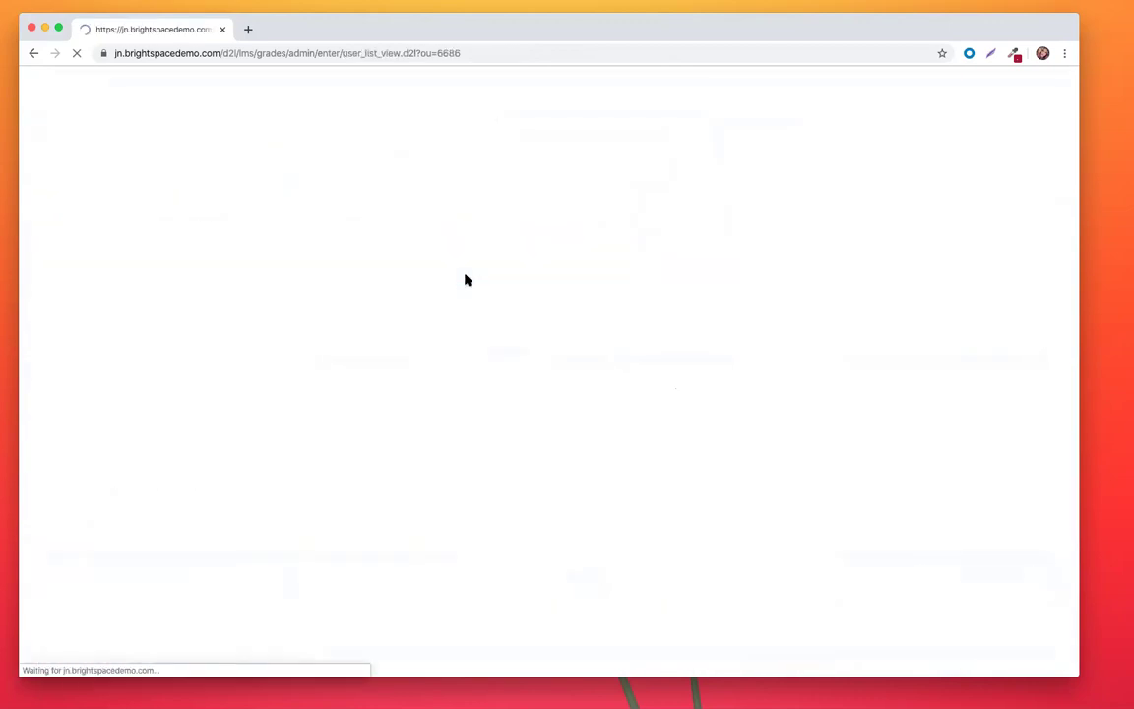
Open the Enter Grades page of the Poetry Terms quiz at its Users list
scroll(374, 424, down, 1)
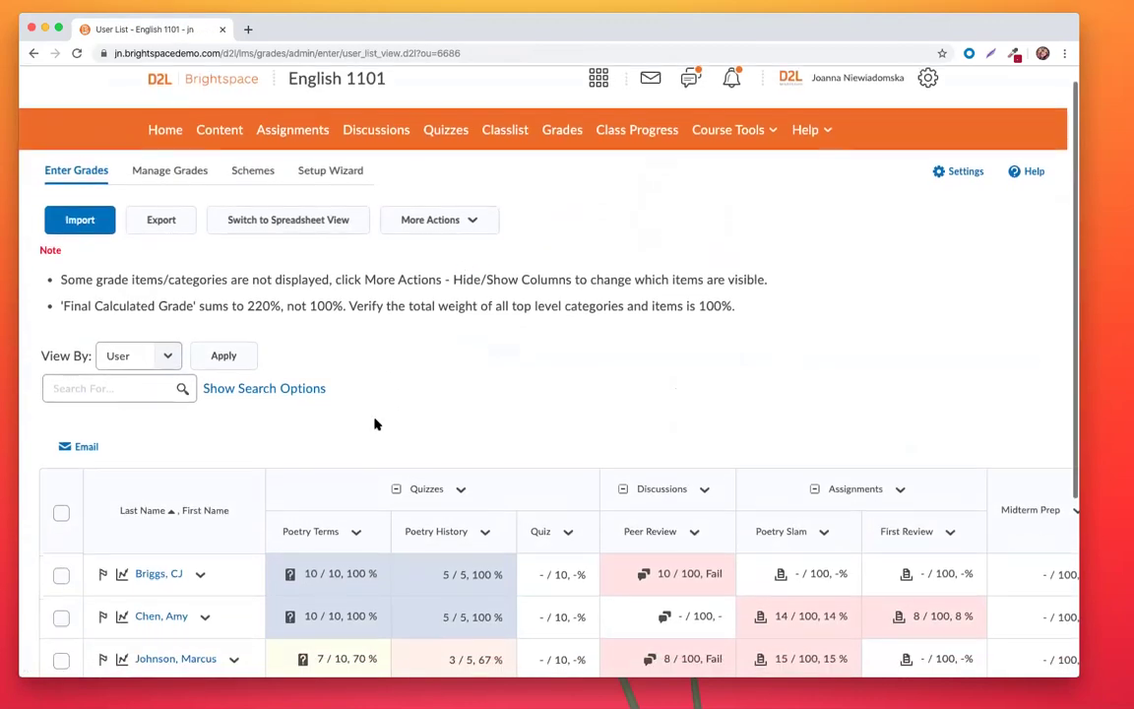
scroll(482, 416, down, 2)
scroll(480, 420, down, 4)
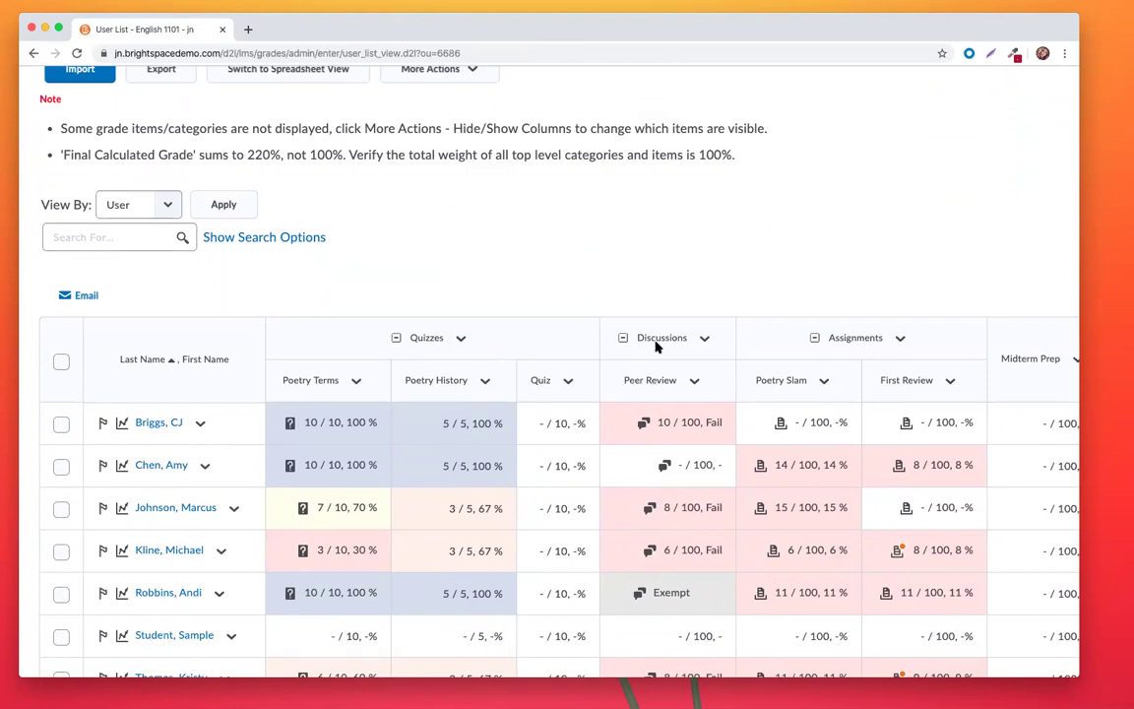
click(358, 384)
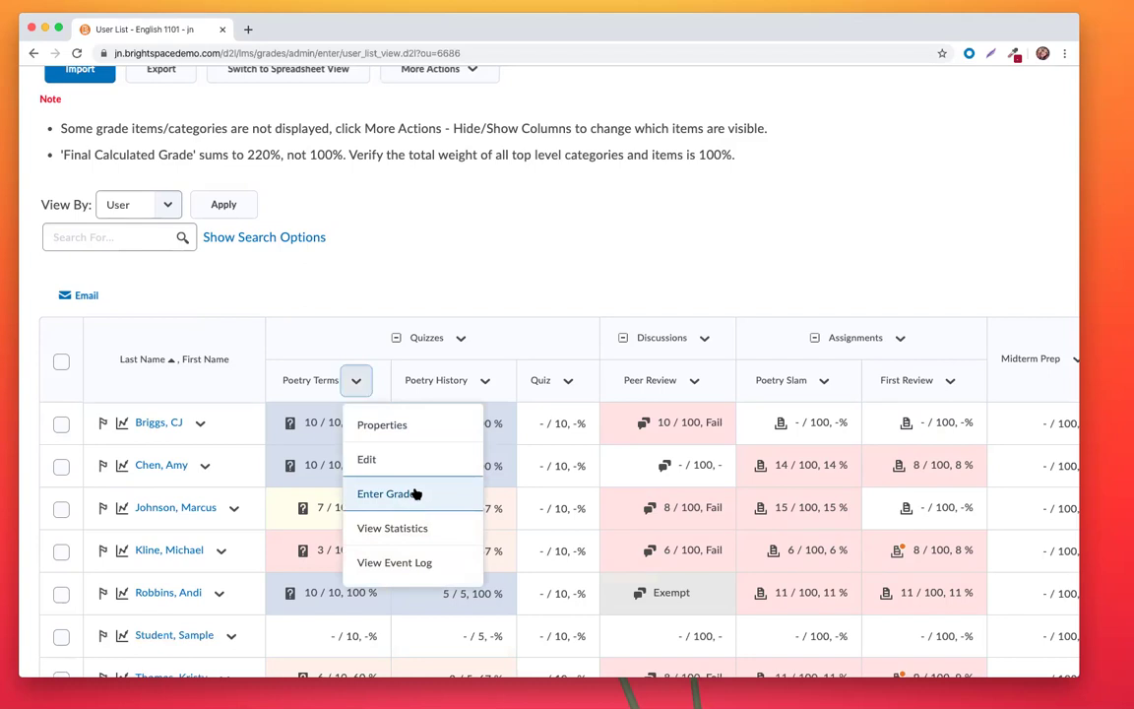
click(414, 458)
scroll(410, 448, down, 10)
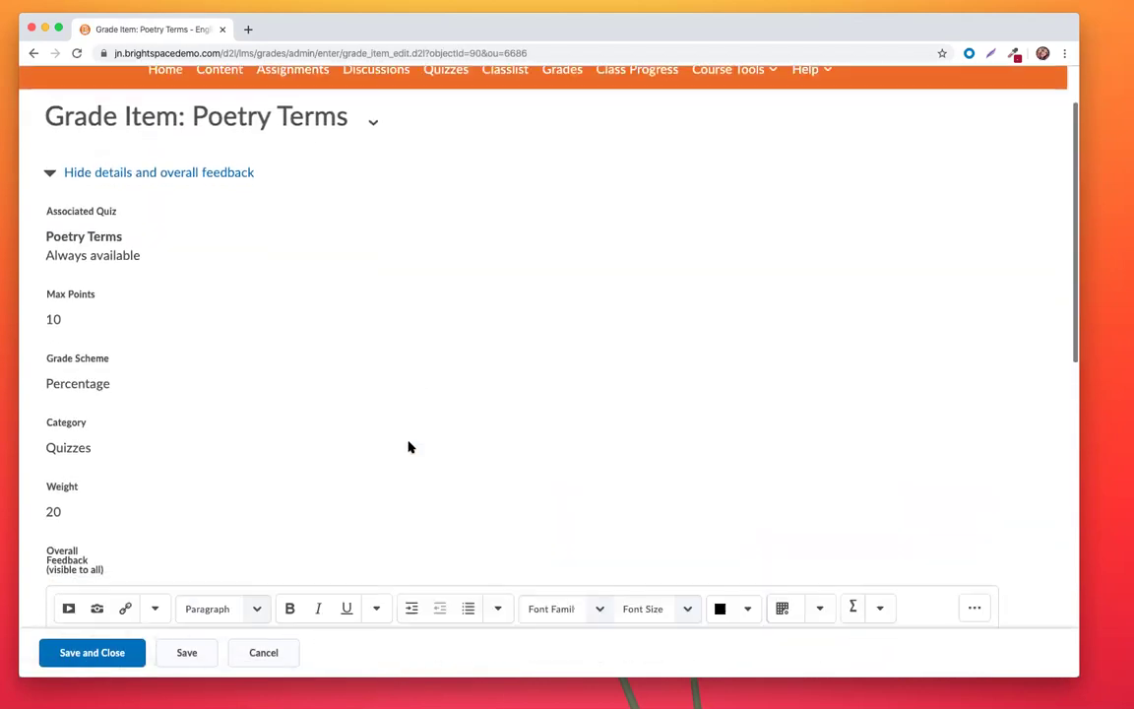
scroll(409, 448, down, 3)
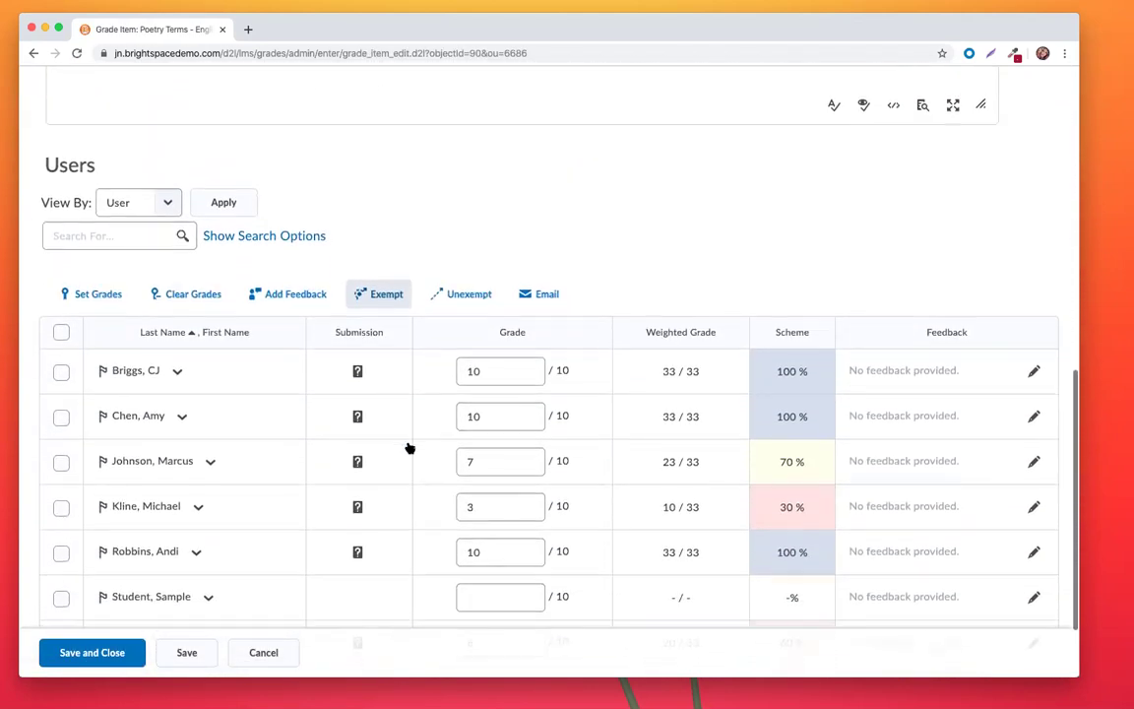
Try exempting the first student from the Poetry Terms grade item, and discard the change
click(61, 372)
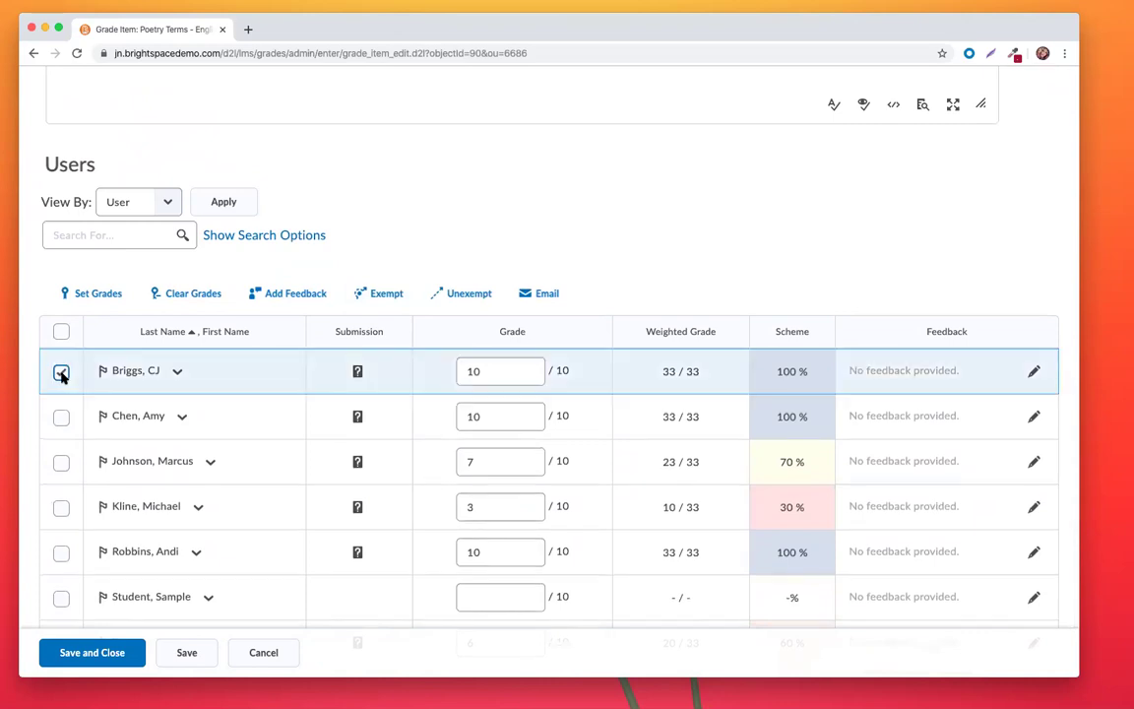
click(379, 300)
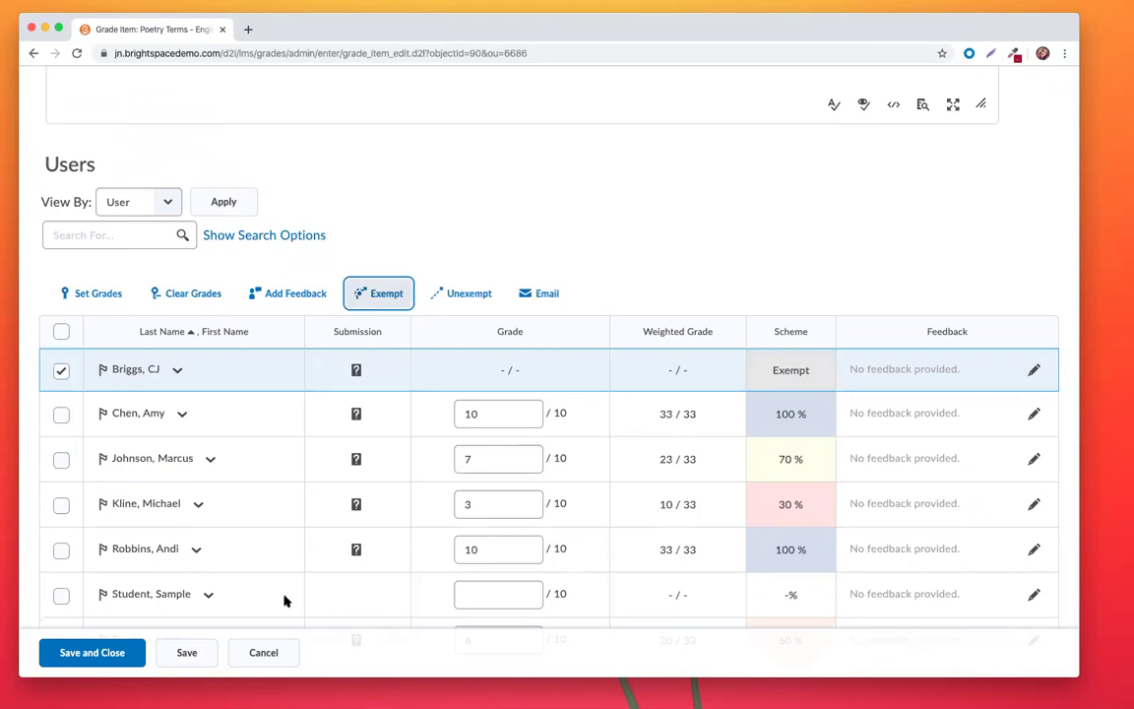
click(263, 651)
click(518, 263)
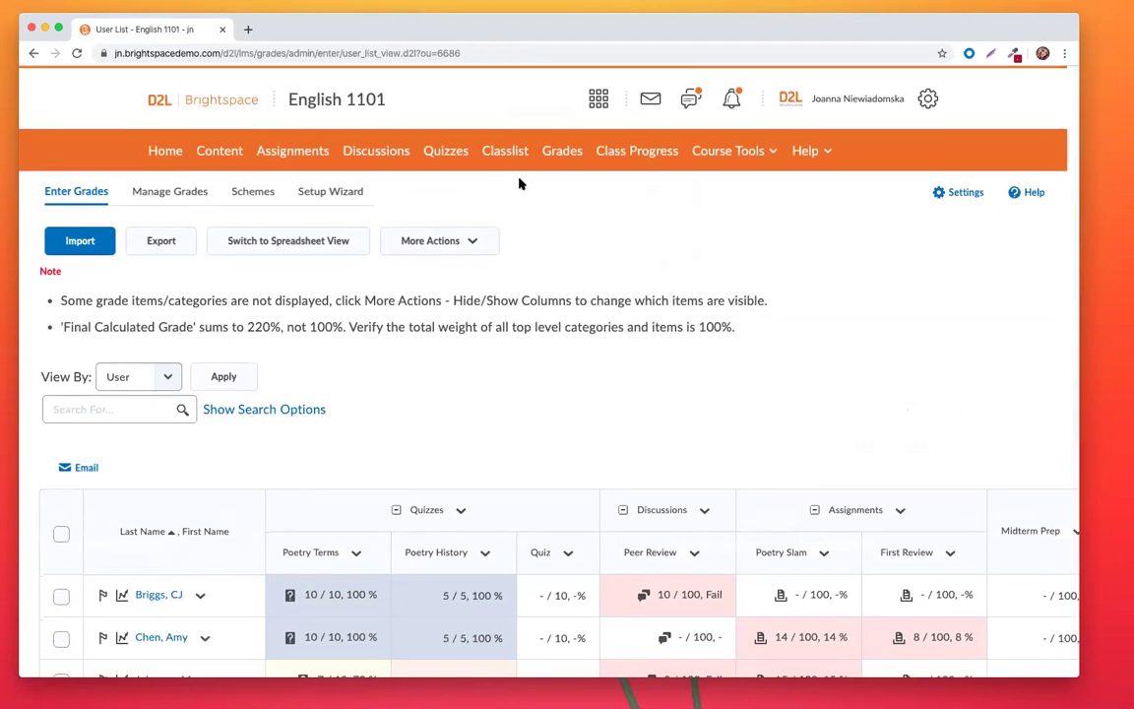
Return from the English 1101 gradebook to the Brightspace homepage and look over the unread-work indicators on the My Courses tiles
scroll(569, 378, down, 1)
scroll(569, 373, down, 1)
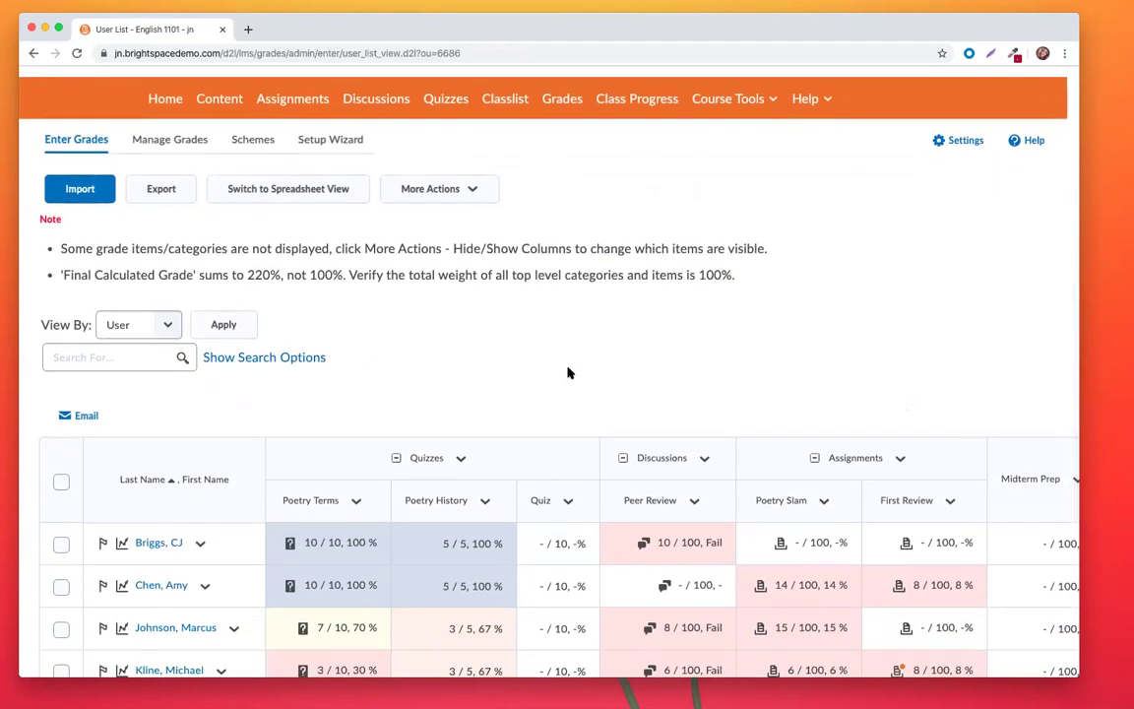
scroll(568, 372, up, 2)
click(229, 111)
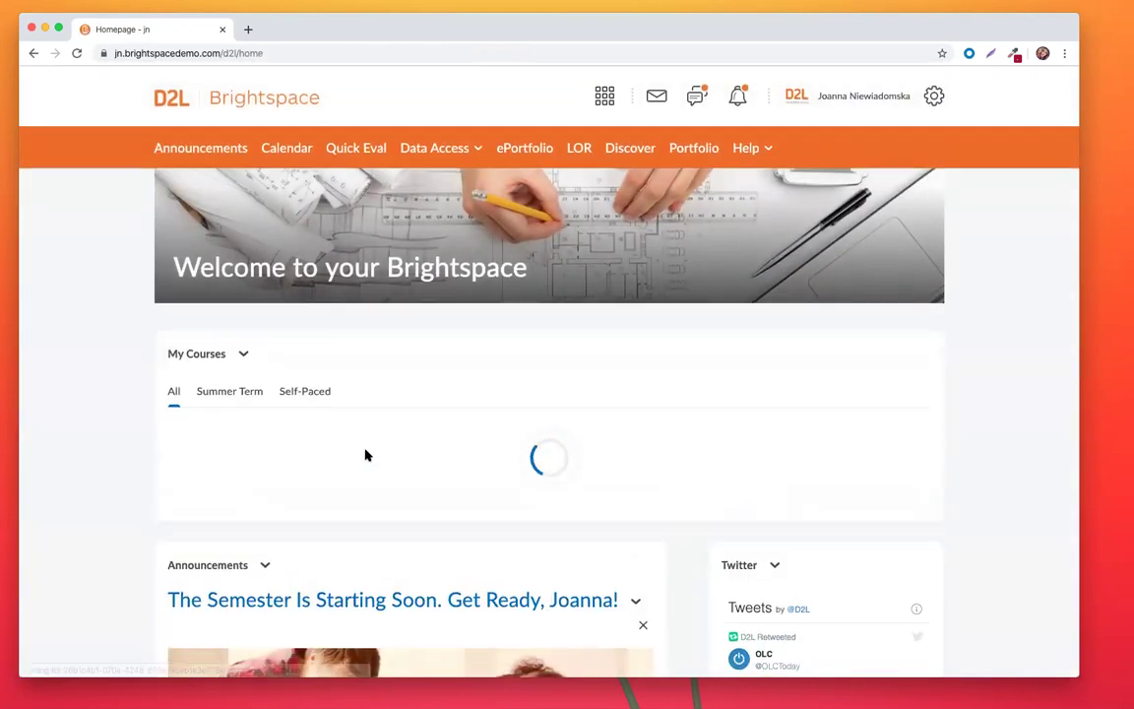
scroll(366, 456, down, 1)
scroll(367, 492, up, 1)
scroll(384, 498, down, 1)
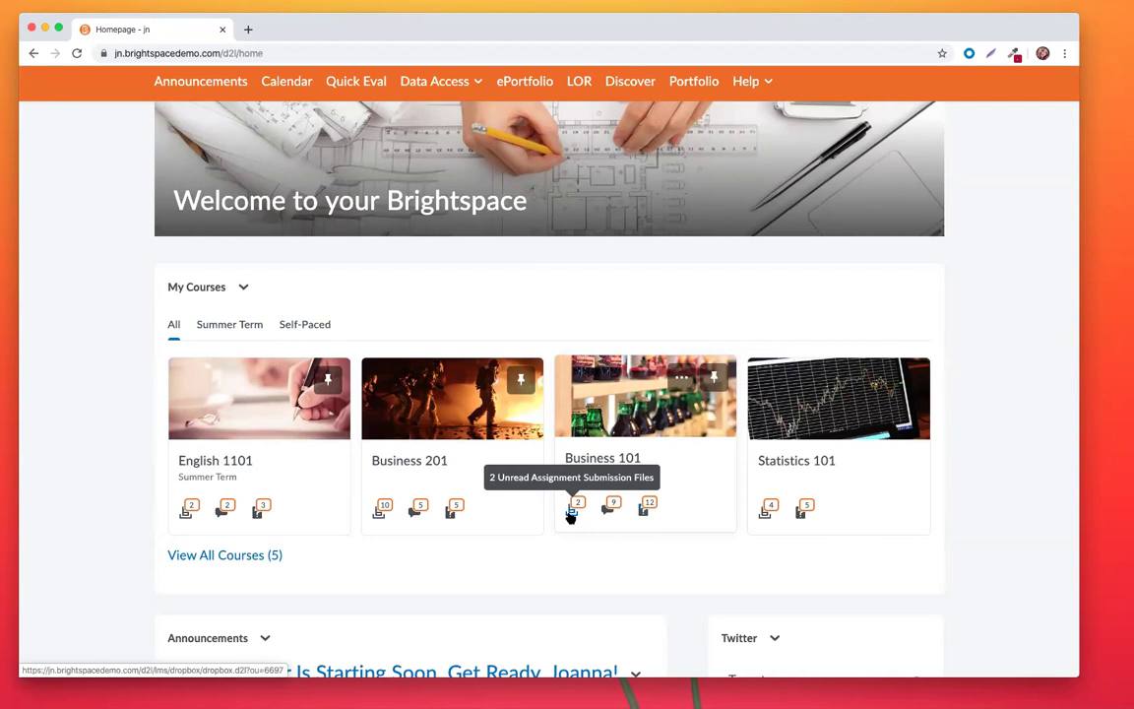
scroll(571, 517, up, 2)
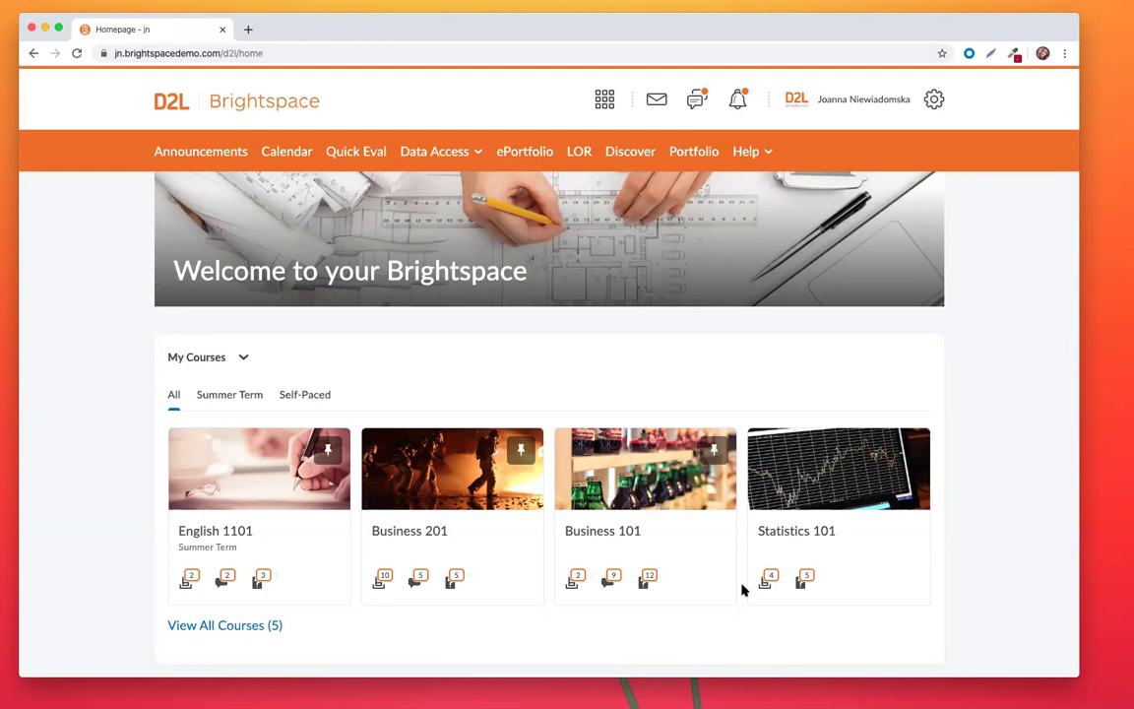
Open the Brightspace Community site from the homepage's help resources and view its list of topics
click(771, 152)
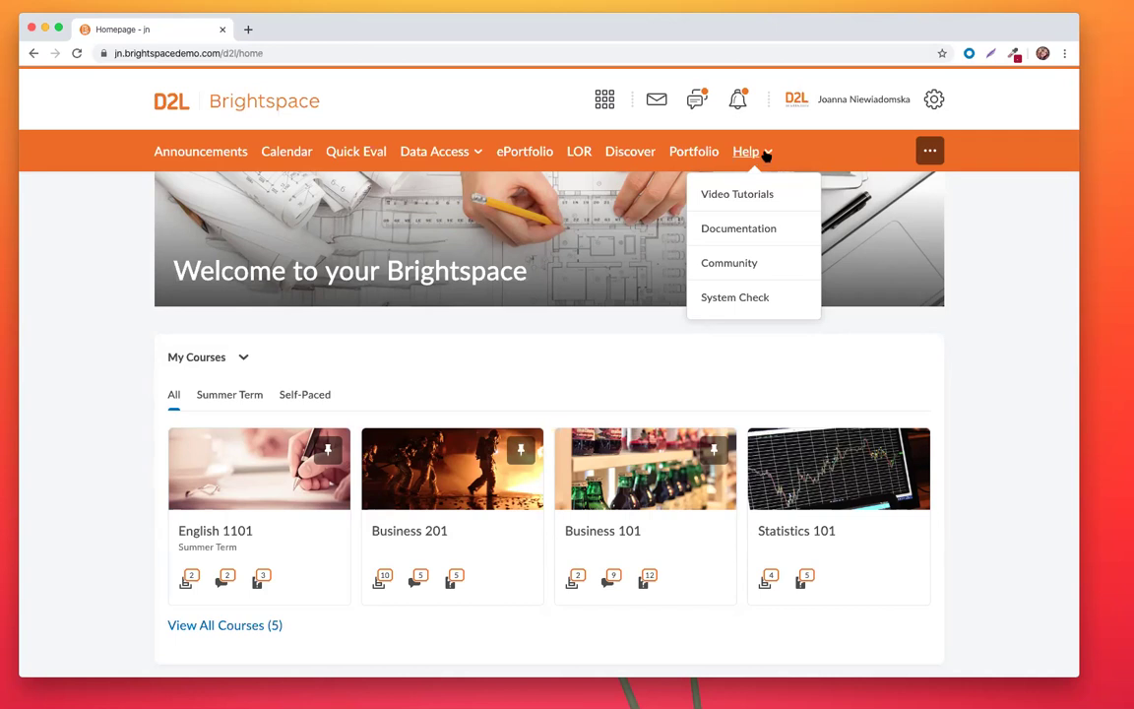
click(760, 262)
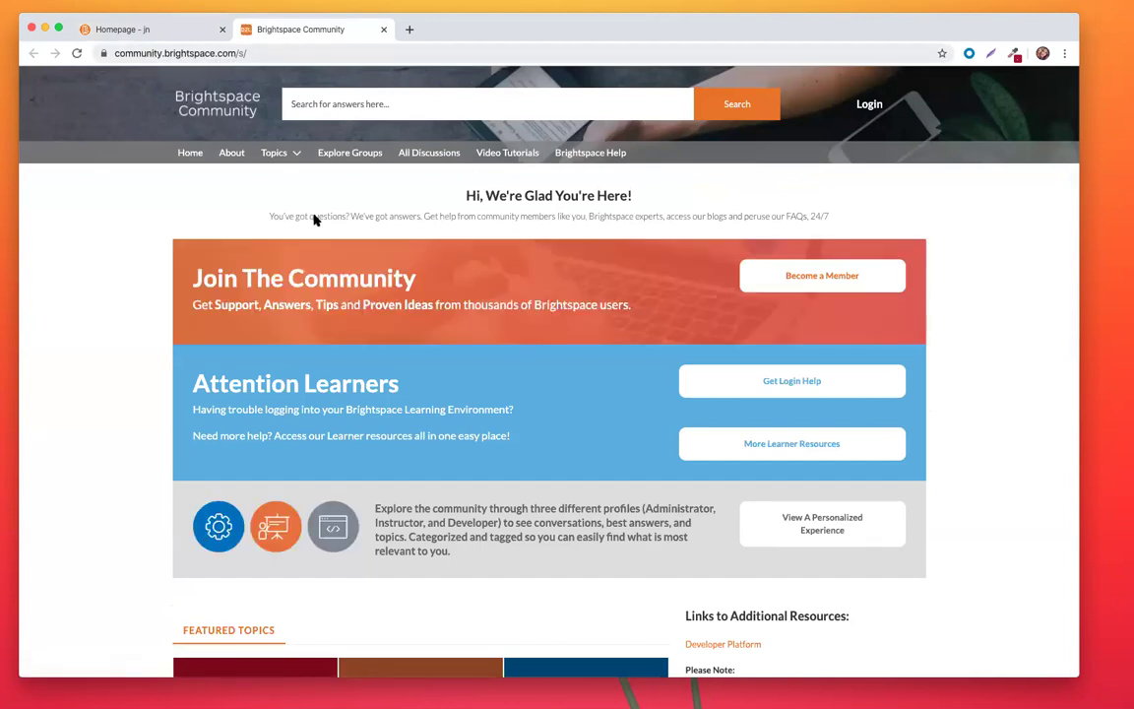
scroll(451, 469, down, 3)
scroll(426, 455, up, 3)
click(276, 149)
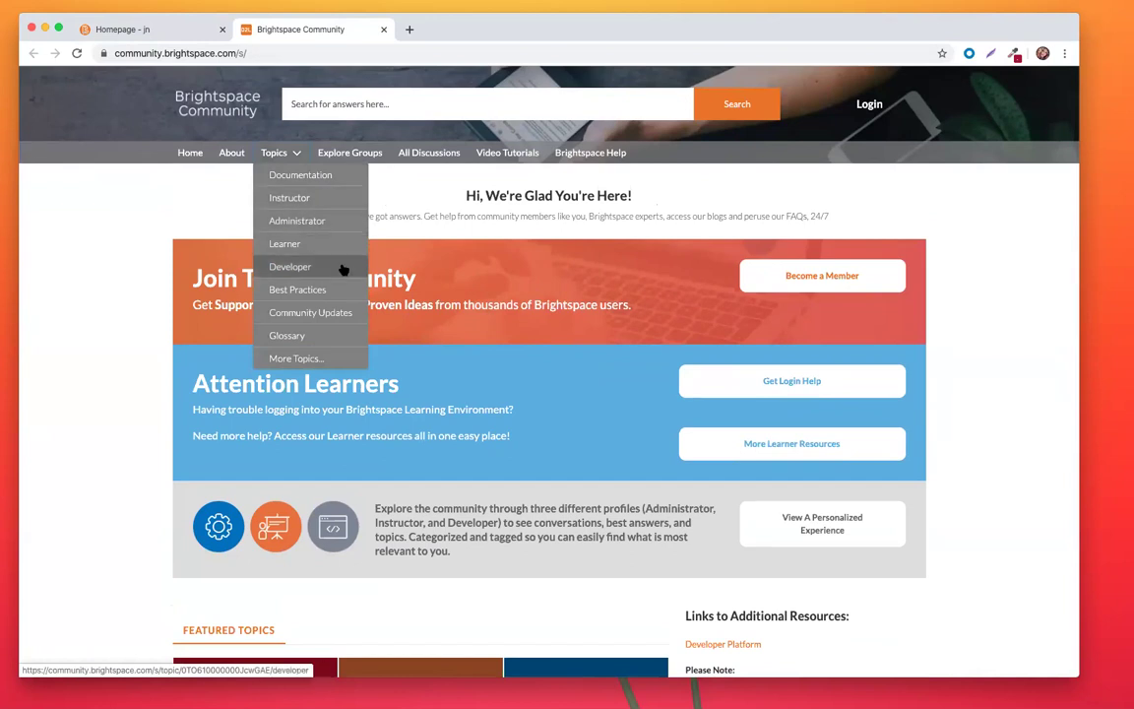
click(150, 196)
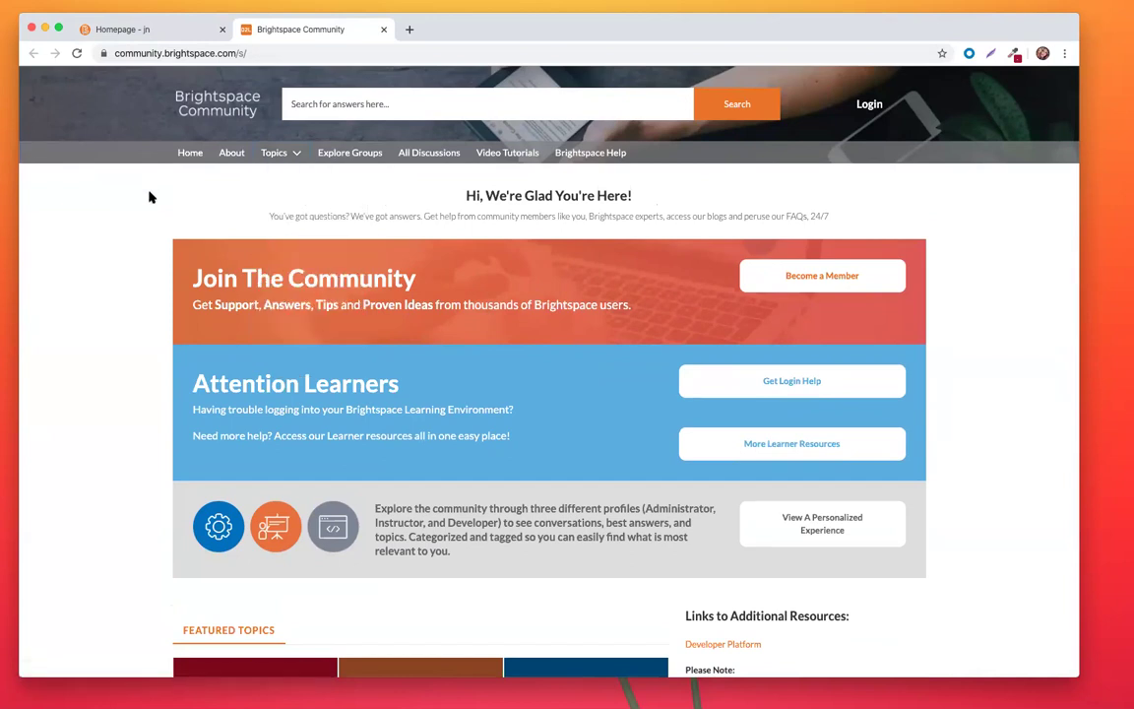
Open the community's Video Tutorials channel on YouTube and browse the uploaded Brightspace Tutorials videos
click(500, 158)
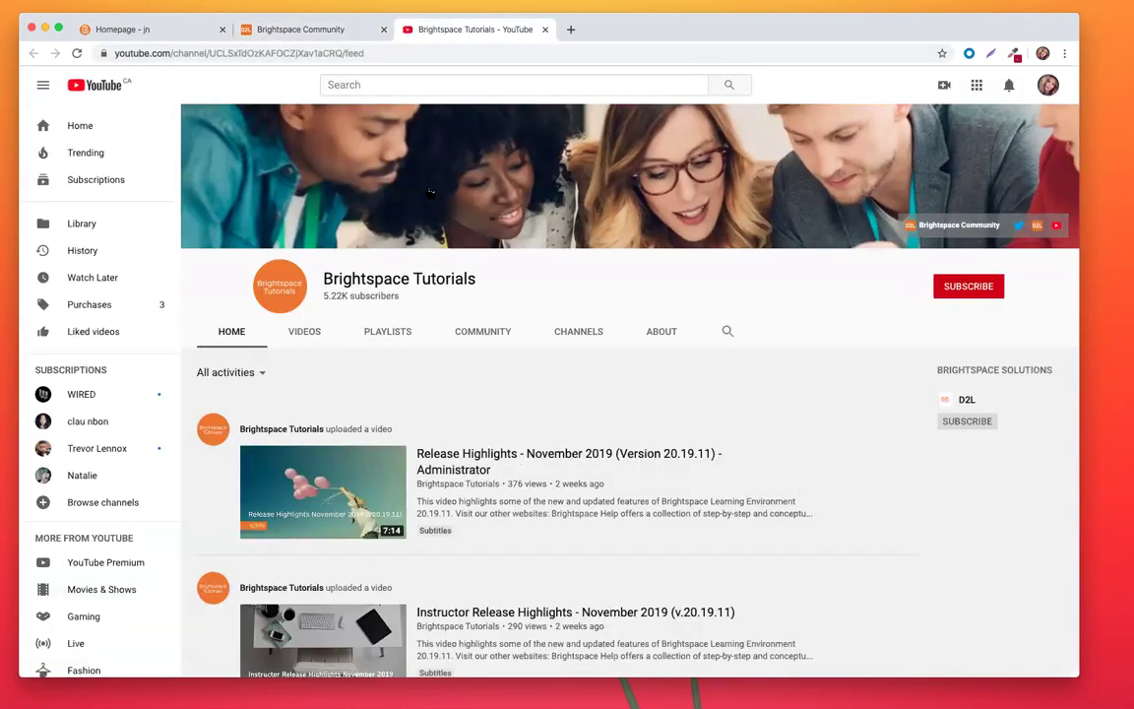
scroll(428, 349, down, 4)
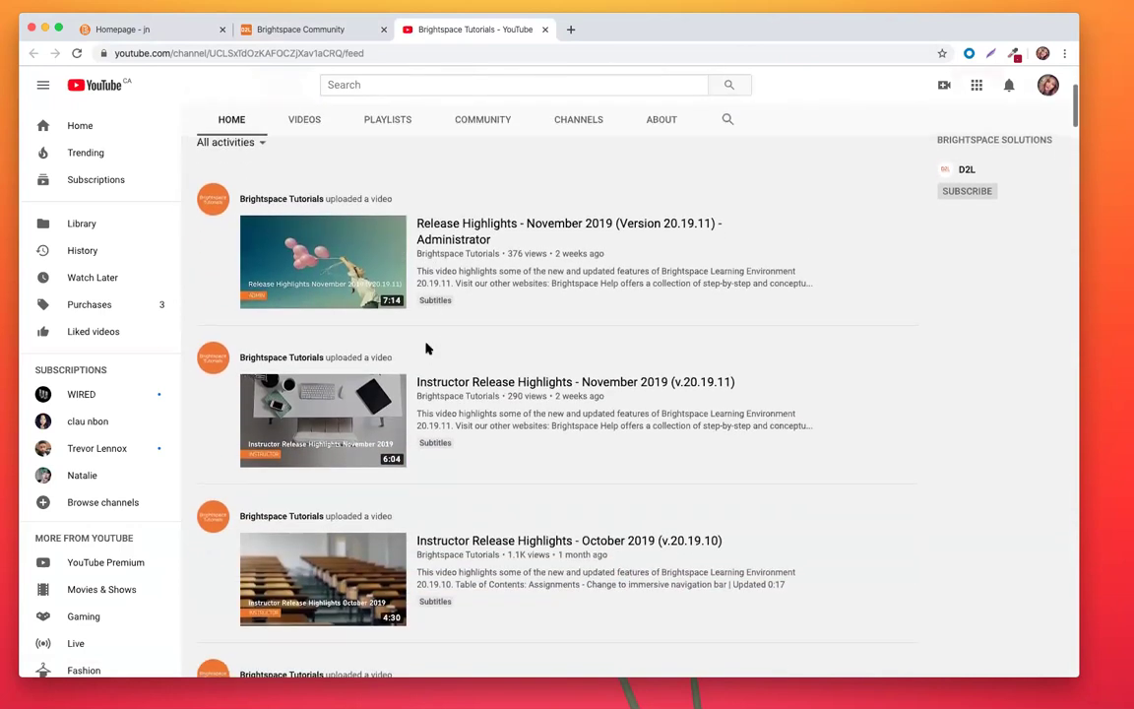
scroll(428, 349, down, 2)
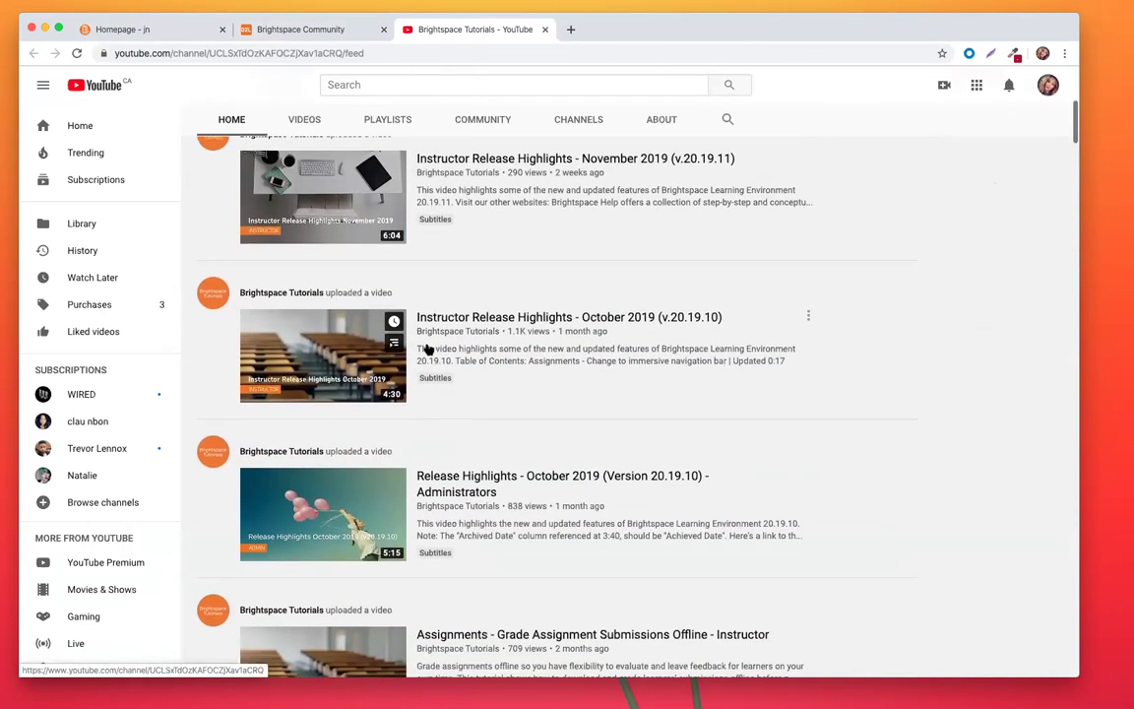
scroll(426, 349, down, 1)
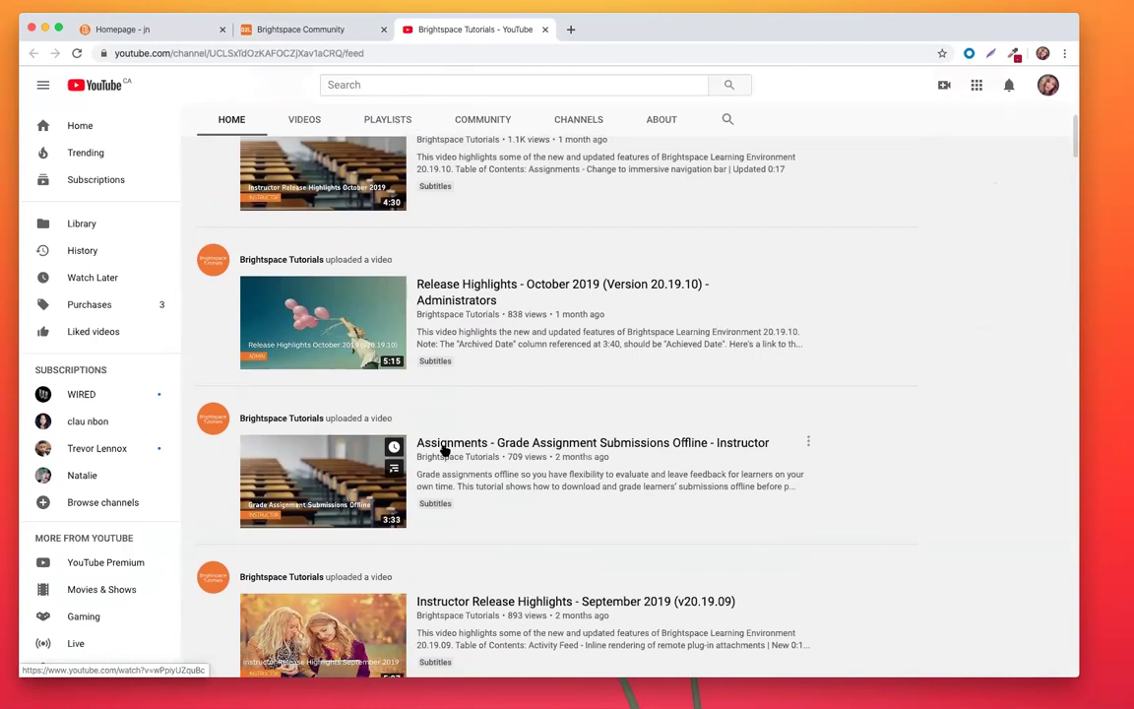
scroll(517, 449, down, 3)
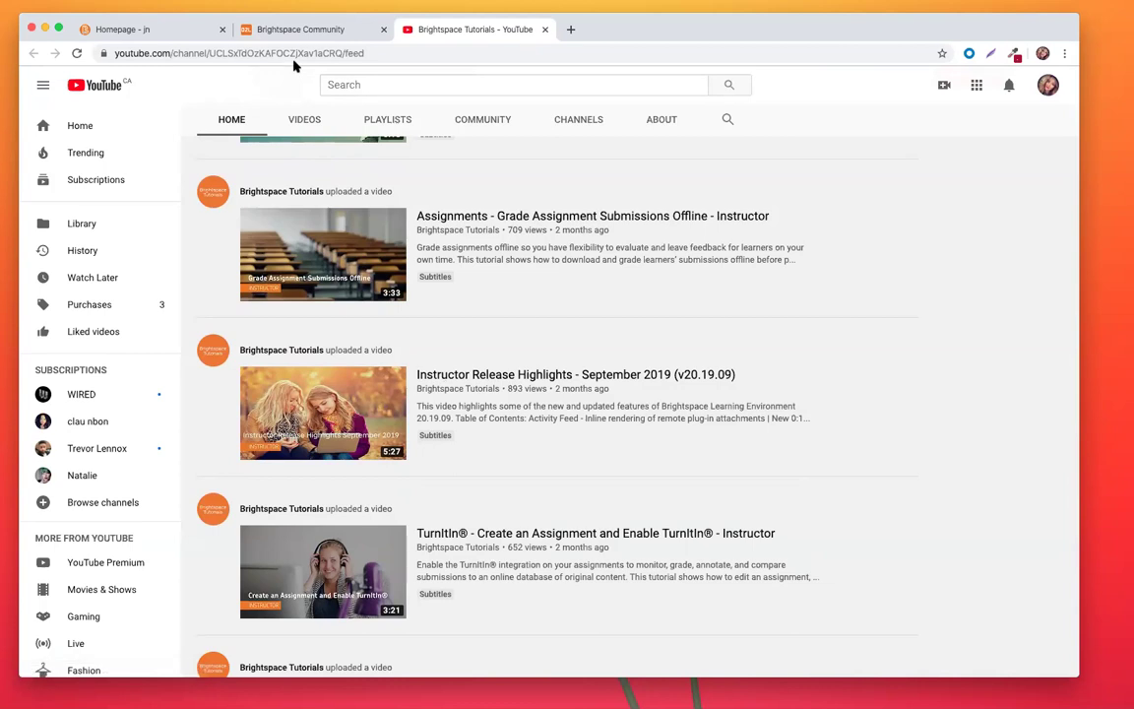
Revisit the Brightspace Community page and the start of the Brightspace Tutorials YouTube channel, and return to the Brightspace homepage
click(271, 32)
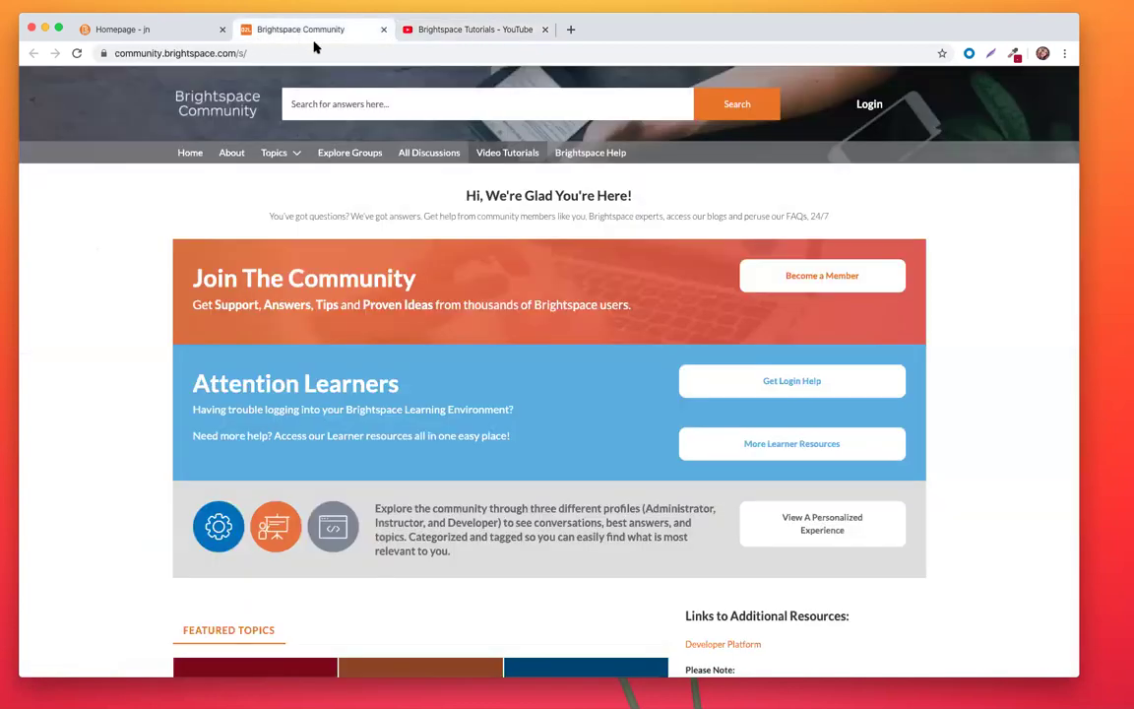
click(415, 39)
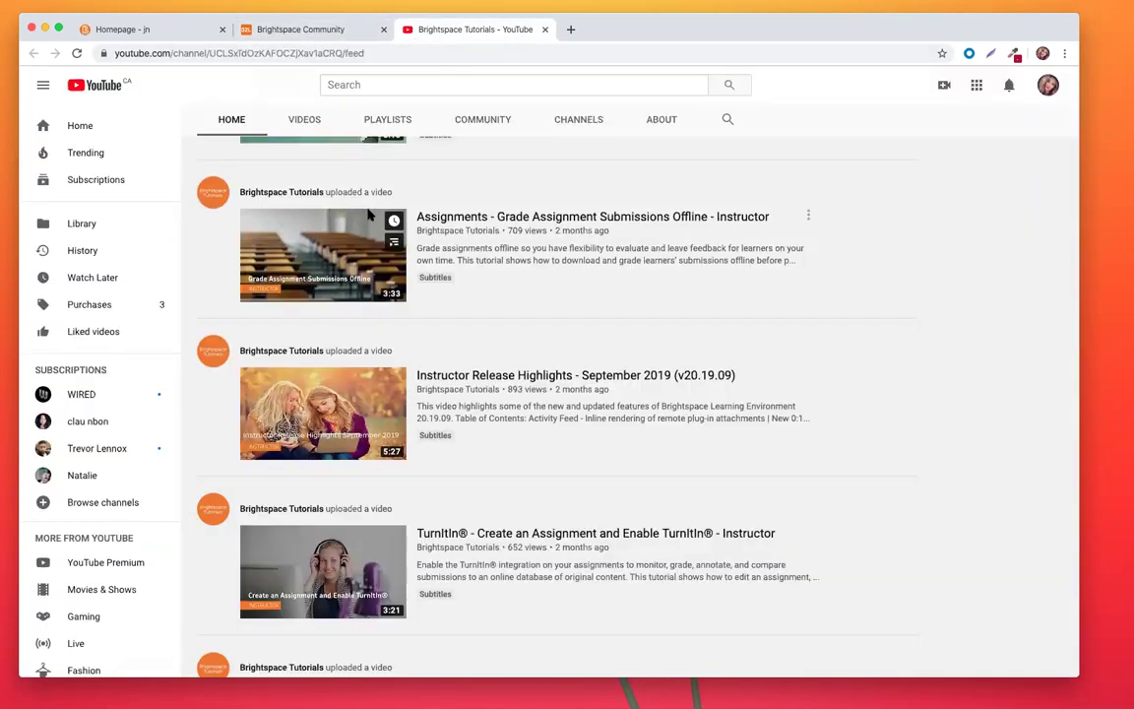
scroll(379, 225, up, 10)
scroll(379, 224, up, 2)
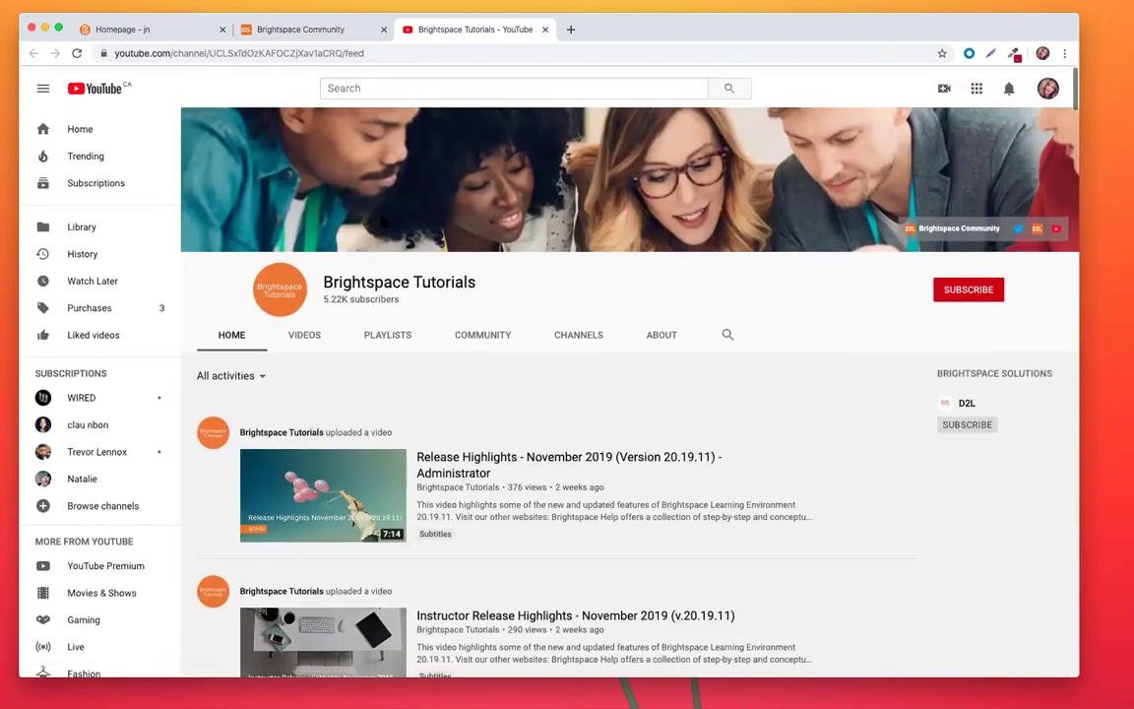
click(187, 37)
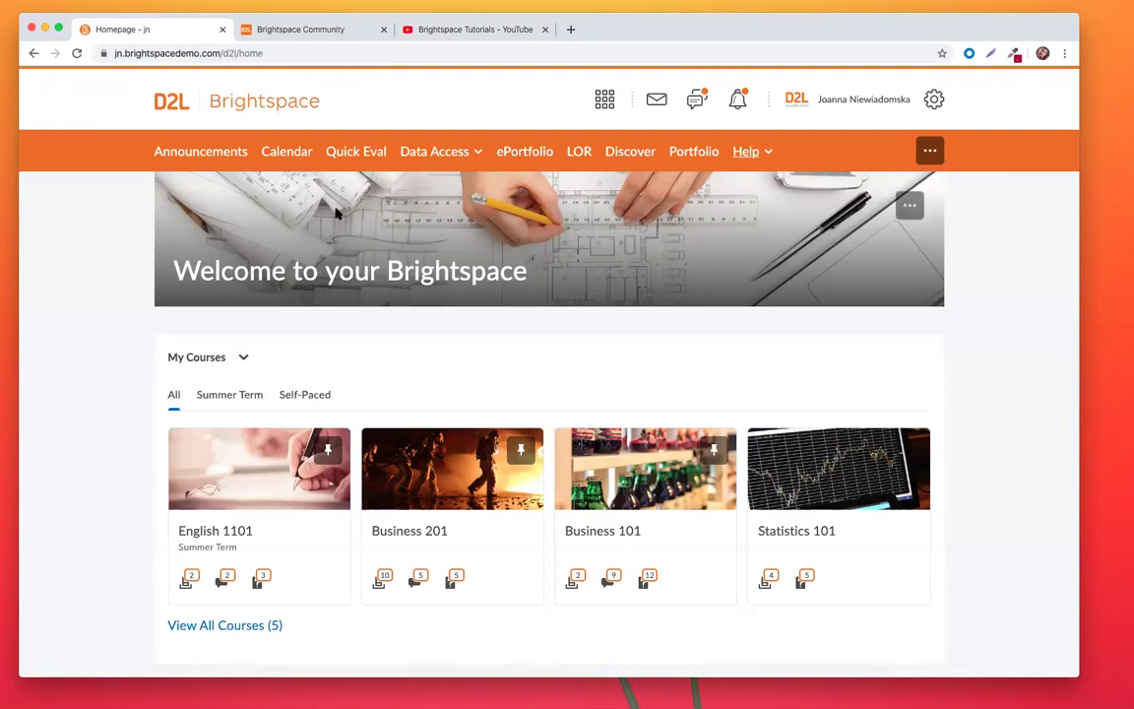
Search the Brightspace Community site for "release highlights"
click(300, 32)
click(453, 111)
text(release highlights)
key(Return)
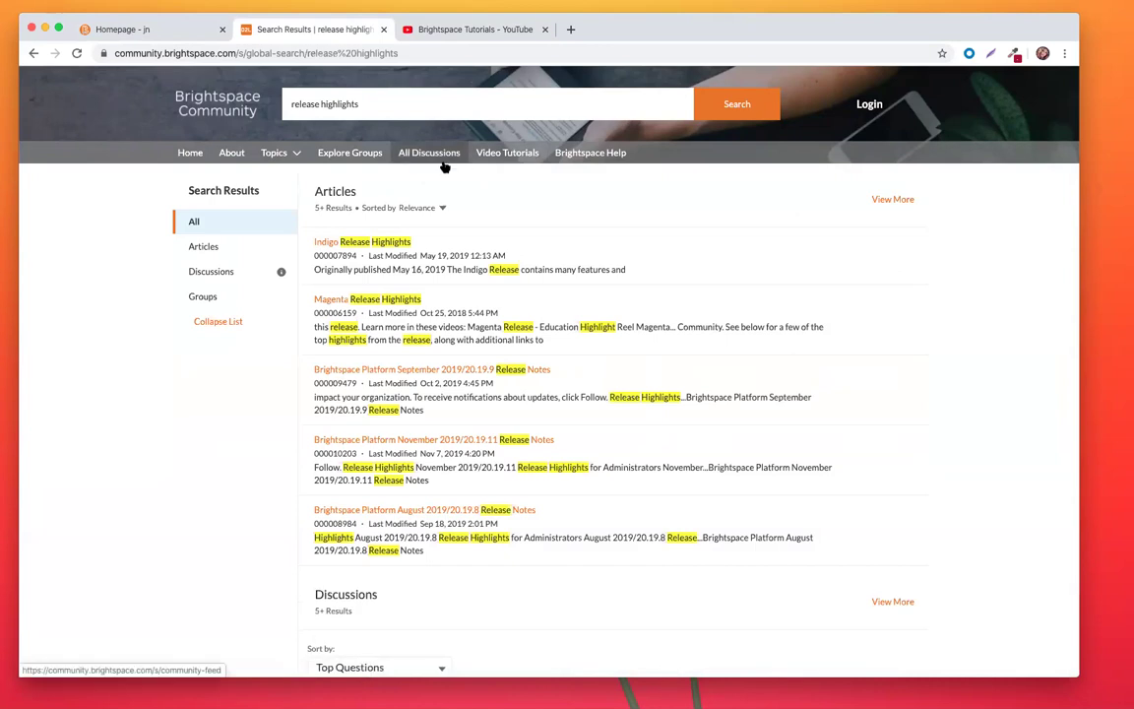
Go back from the community search results to the Brightspace homepage and look over the page
click(145, 29)
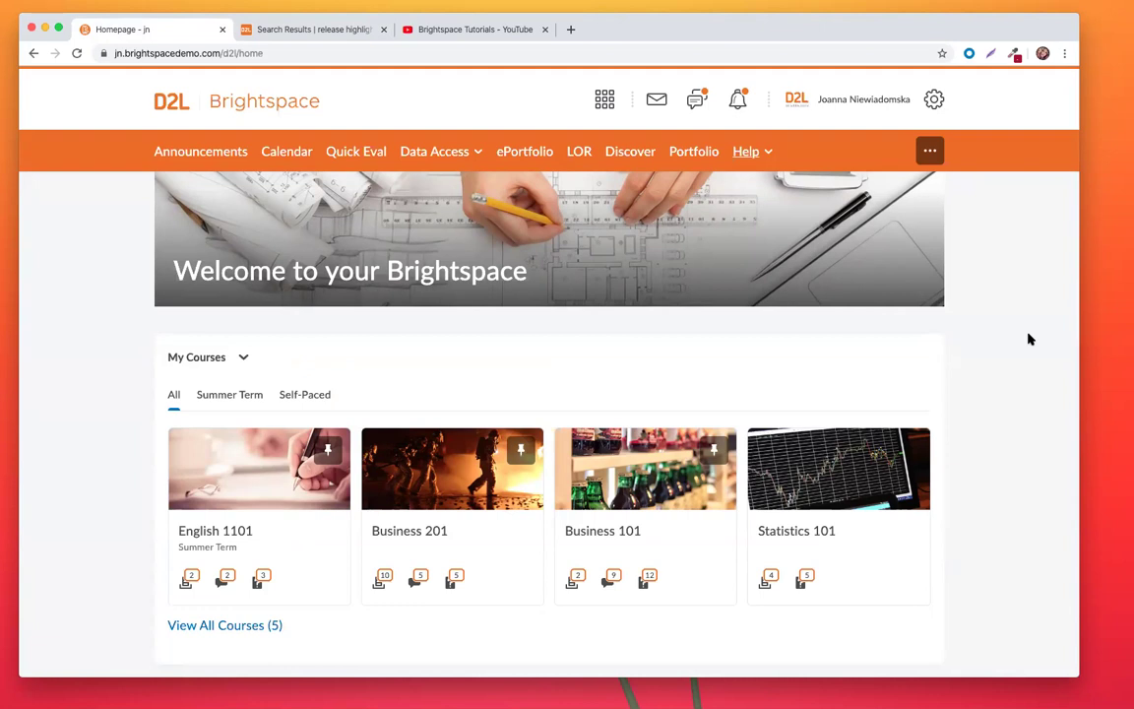
scroll(1029, 339, down, 3)
scroll(1028, 340, up, 3)
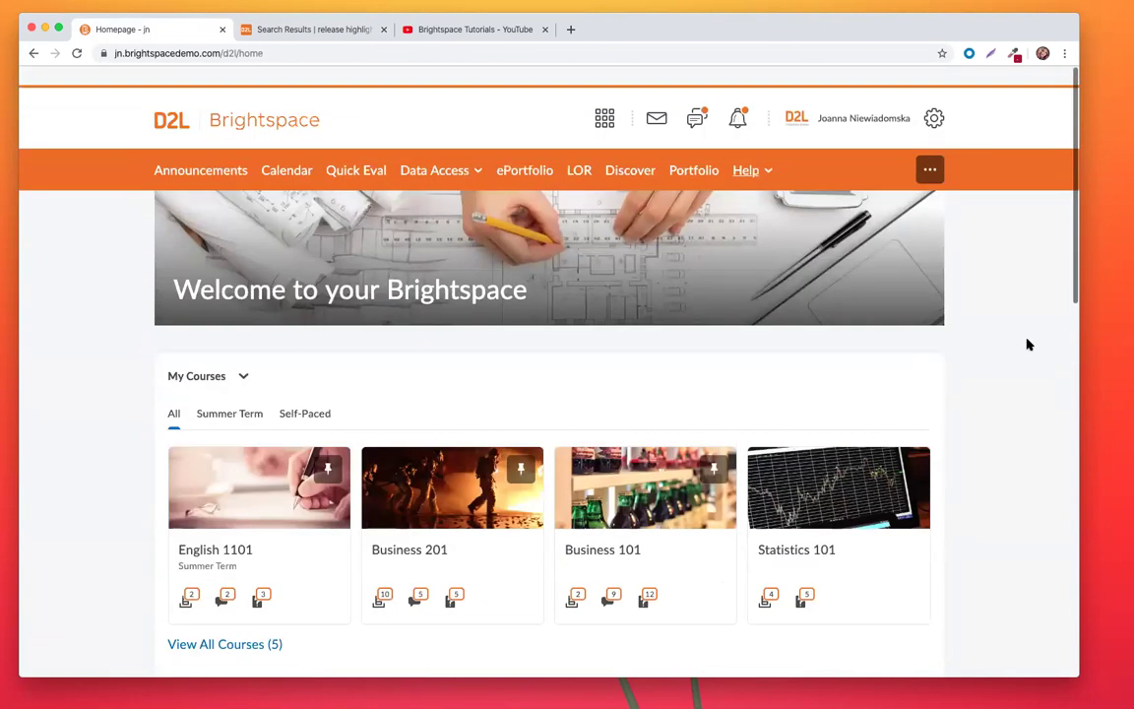